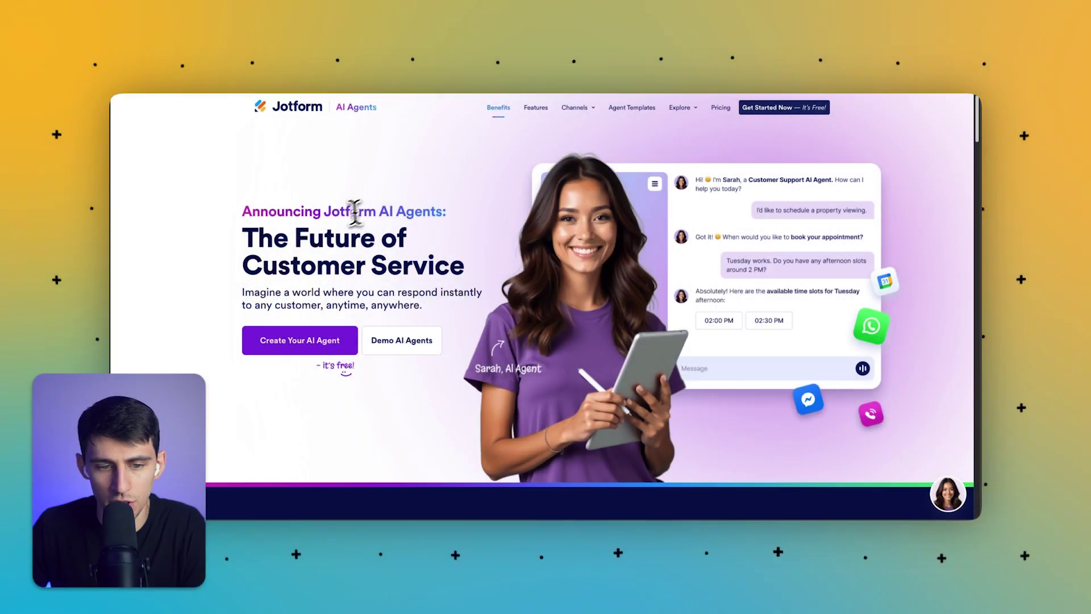
# Step: Browse the 40 'hotel' agent templates and preview the Hotel Accommodation AI Agent
pyautogui.moveTo(356, 209); pyautogui.dragTo(422, 307)
pyautogui.click(375, 250)
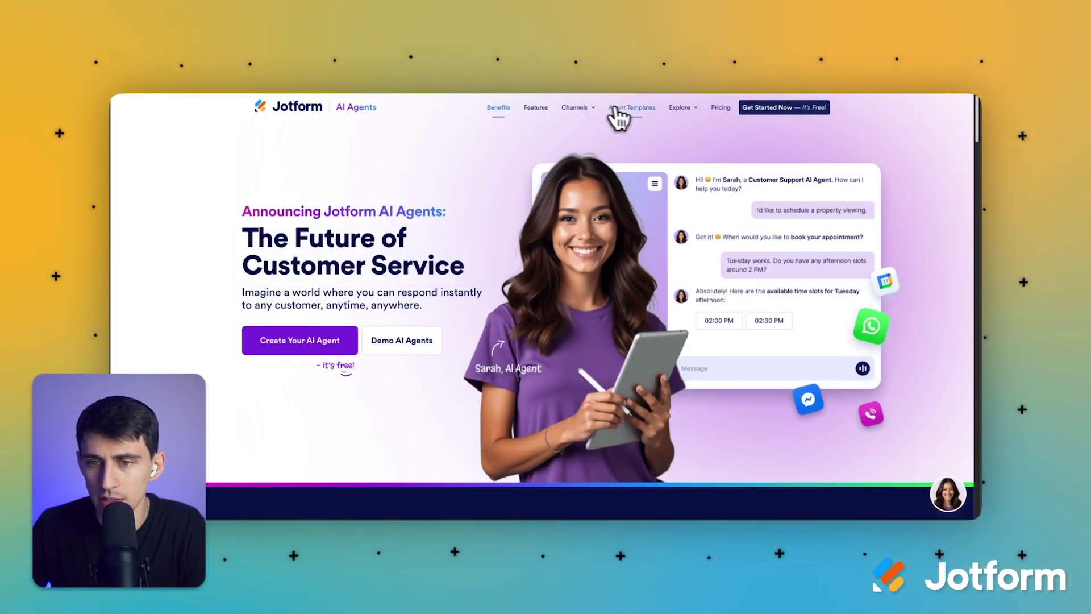
pyautogui.click(631, 107)
pyautogui.scroll(-2, 555, 236)
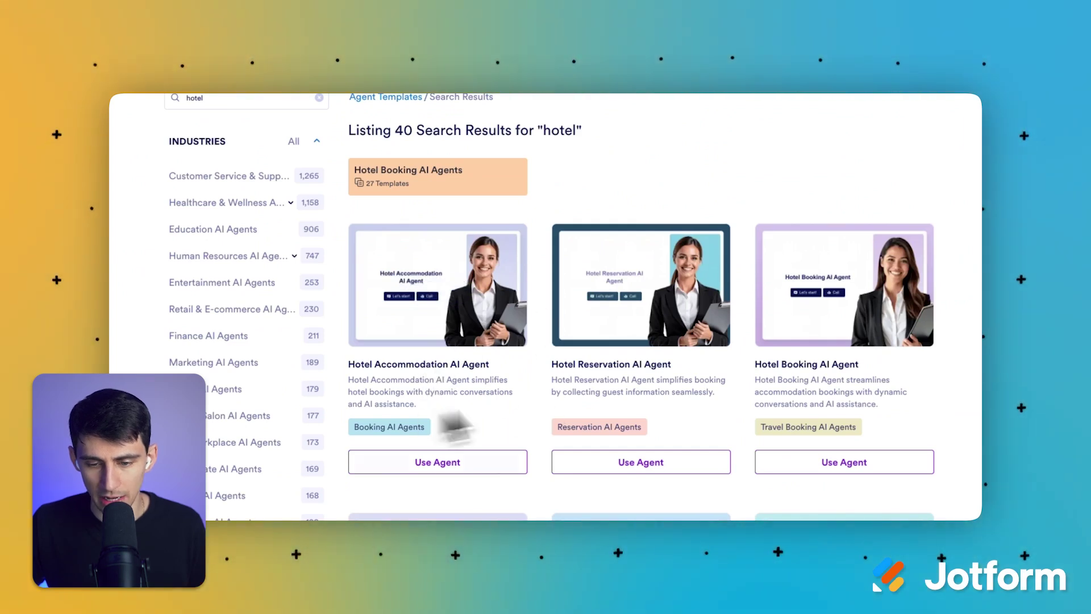
pyautogui.scroll(-1, 625, 307)
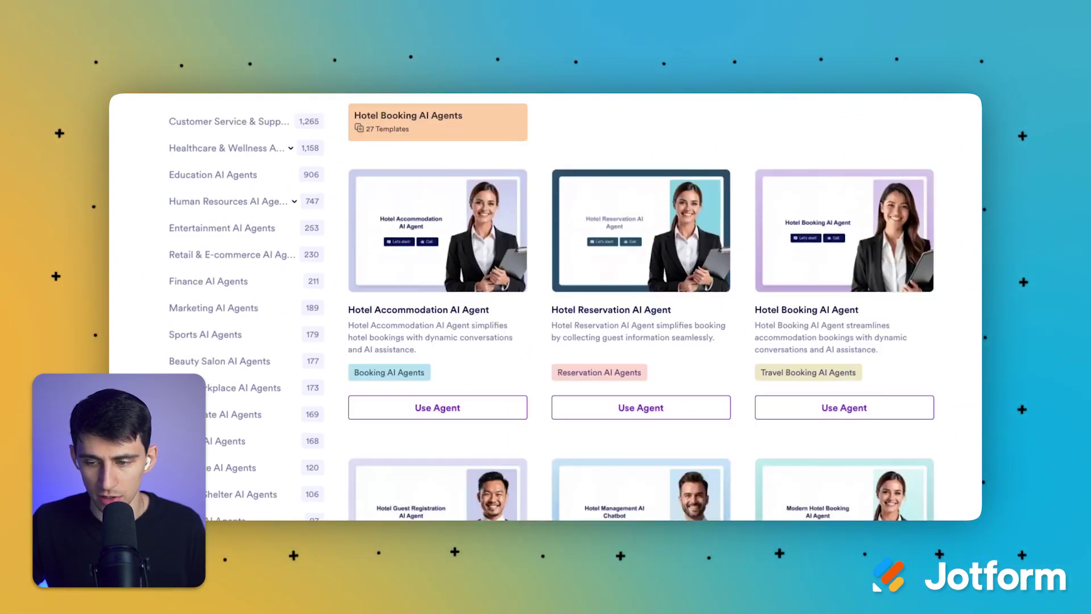
pyautogui.scroll(-5, 788, 341)
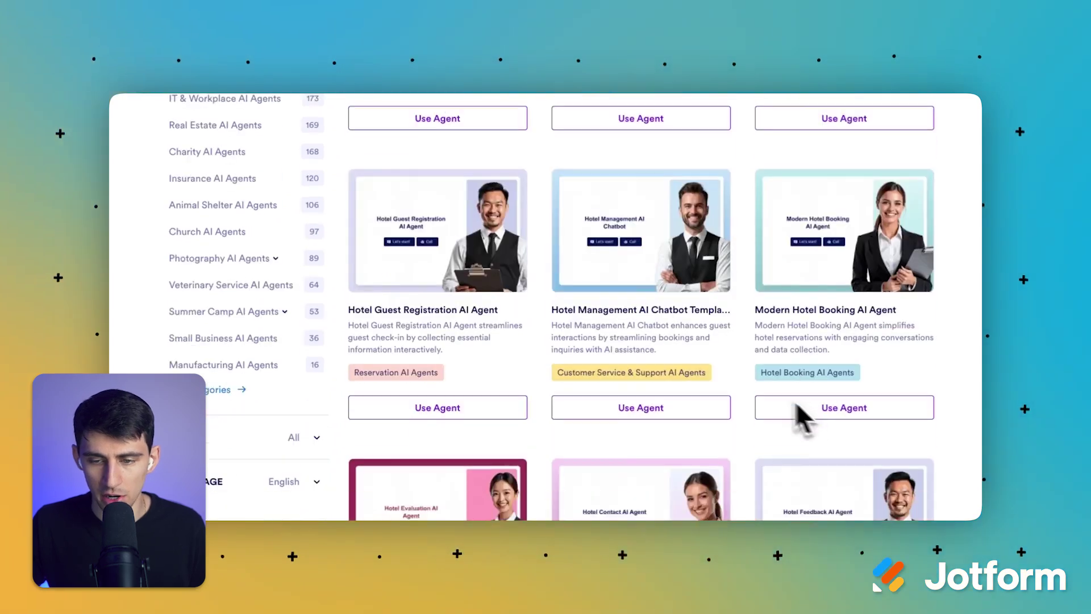
pyautogui.scroll(3, 767, 401)
pyautogui.scroll(-2, 760, 393)
pyautogui.scroll(3, 436, 287)
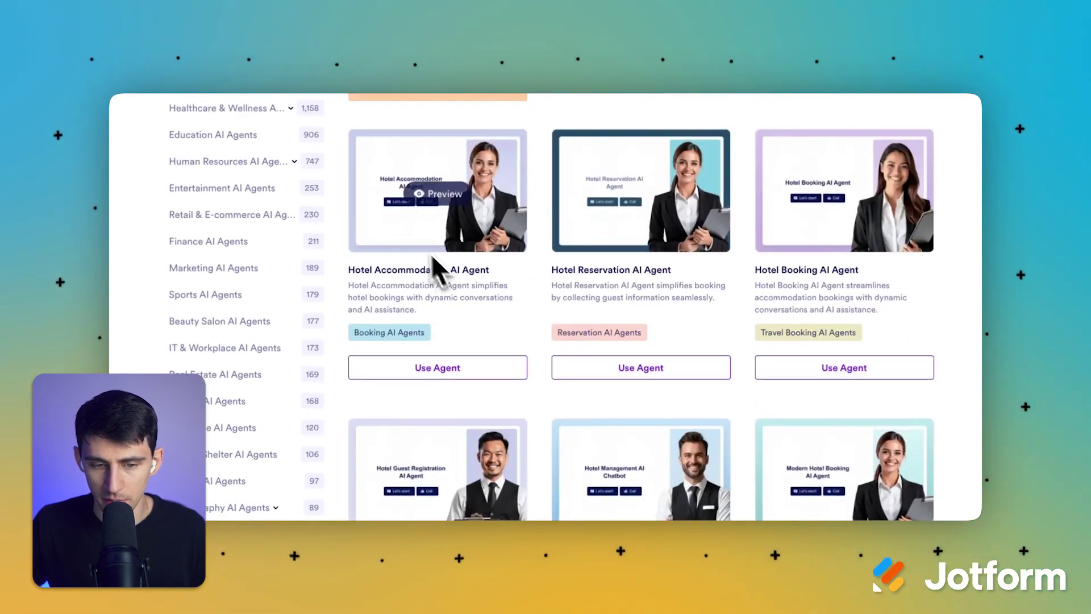
pyautogui.scroll(2, 418, 318)
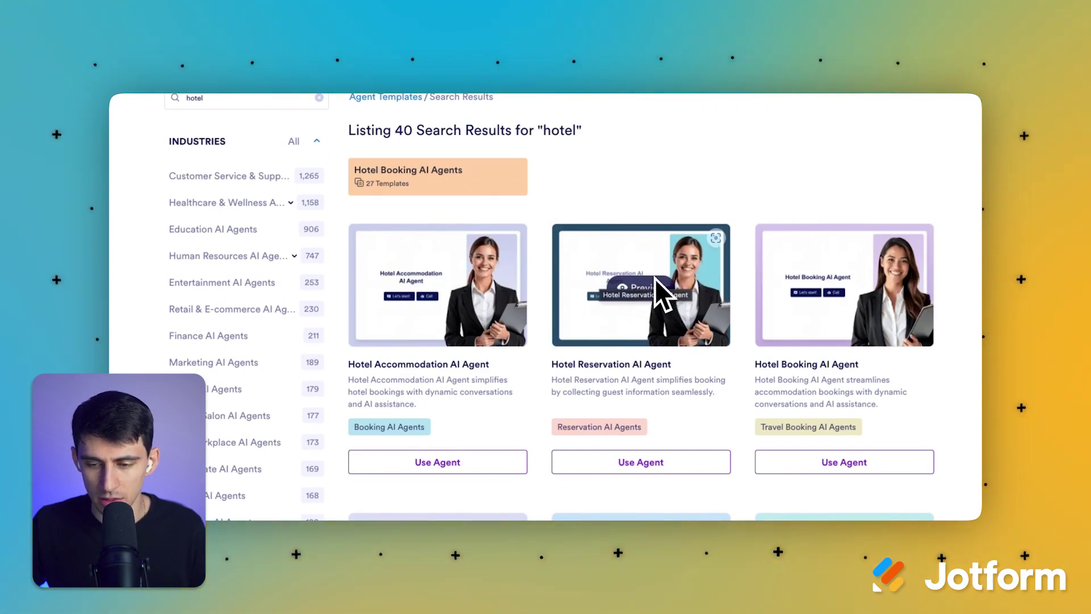
pyautogui.click(432, 293)
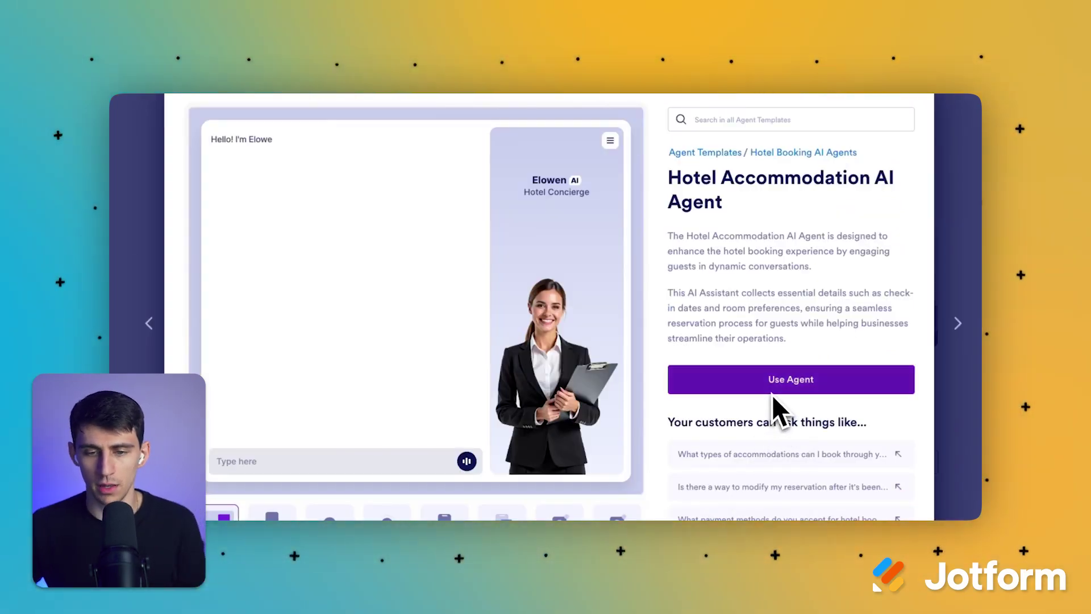
# Step: Preview the hotel agent as a chatbot, voice agent, phone agent and mobile app
pyautogui.scroll(-1, 776, 408)
pyautogui.click(333, 407)
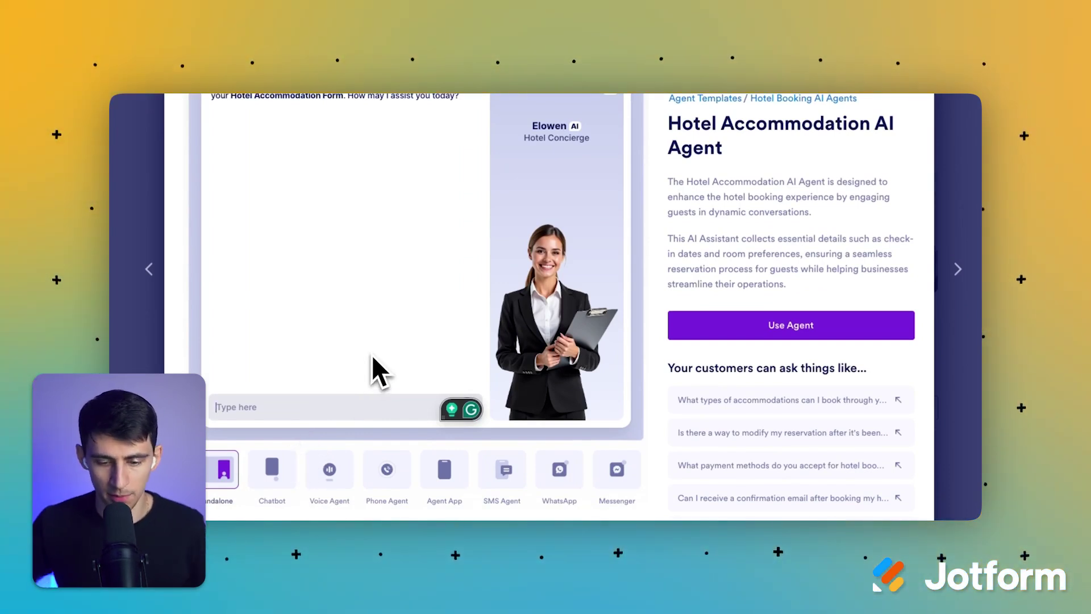
pyautogui.click(274, 469)
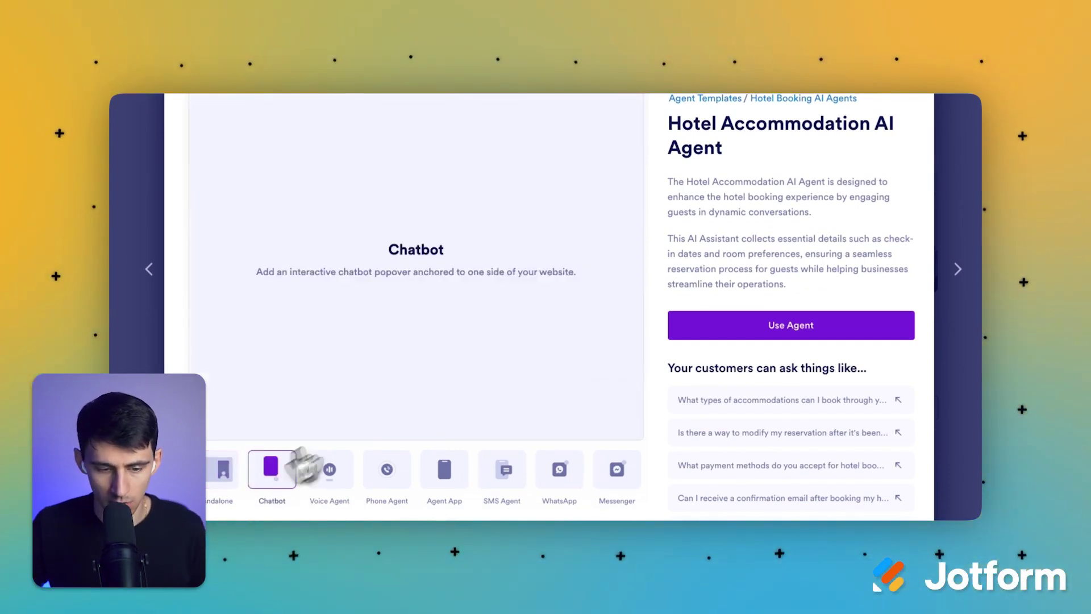
pyautogui.click(330, 471)
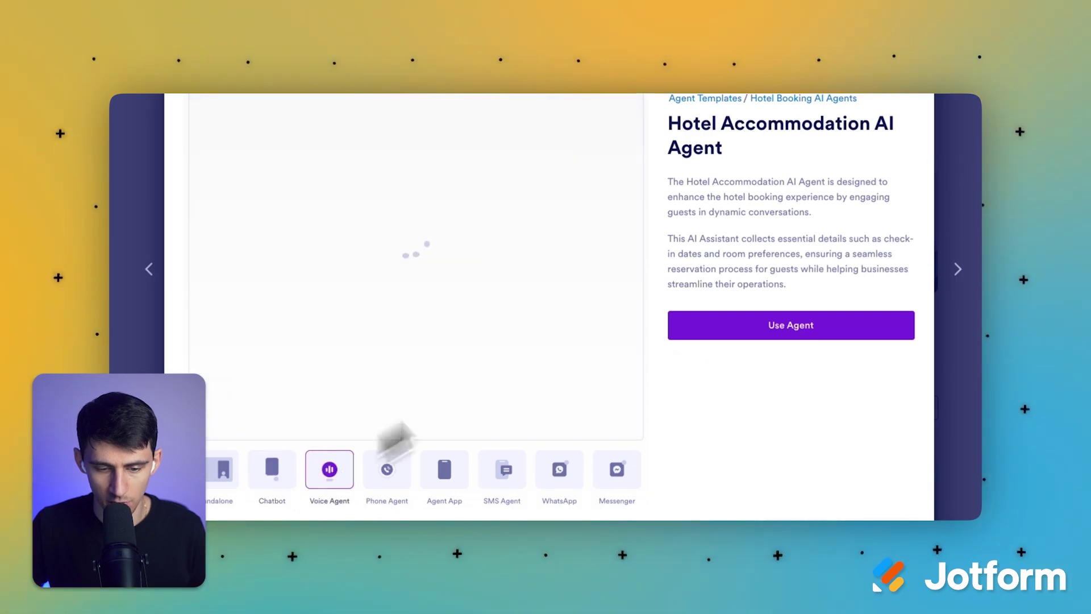
pyautogui.click(392, 469)
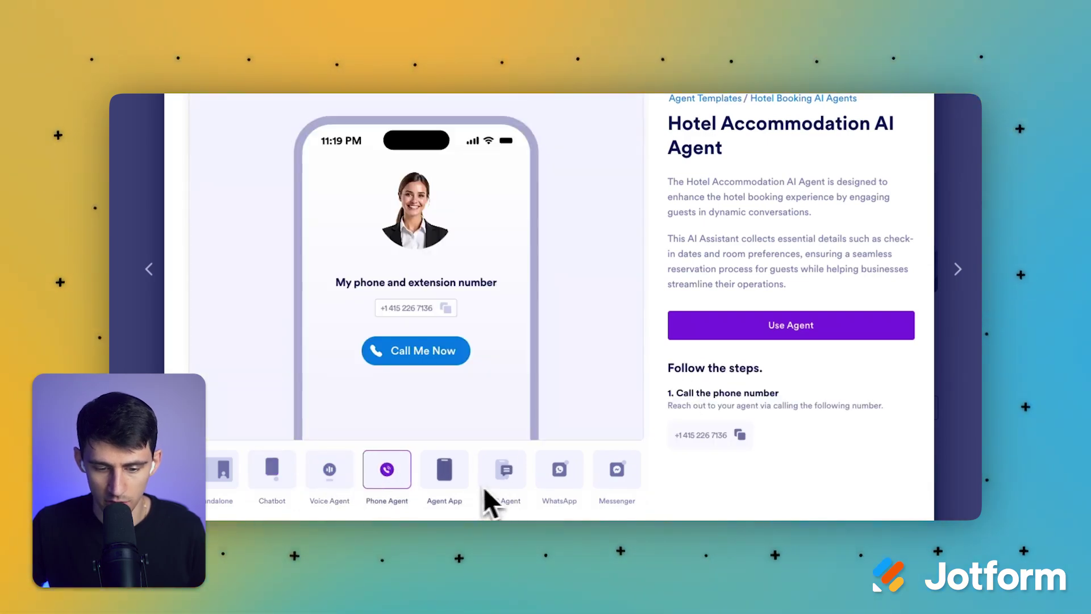
pyautogui.click(458, 492)
# Step: Review the template's details, its Connected Forms and its Overview description
pyautogui.scroll(-1, 398, 461)
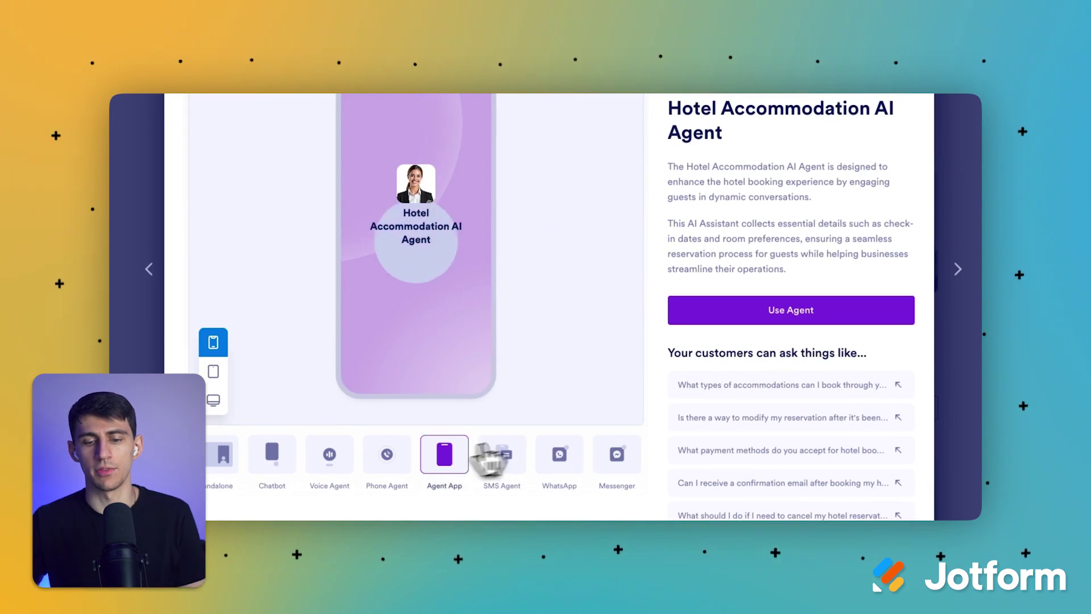
pyautogui.scroll(-2, 522, 466)
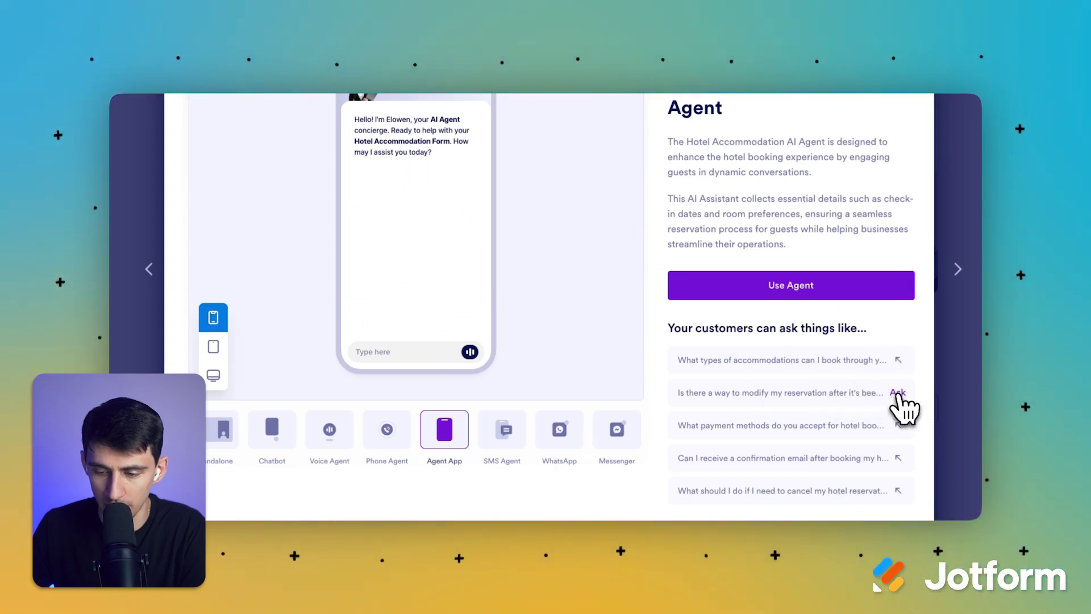
pyautogui.scroll(-3, 864, 439)
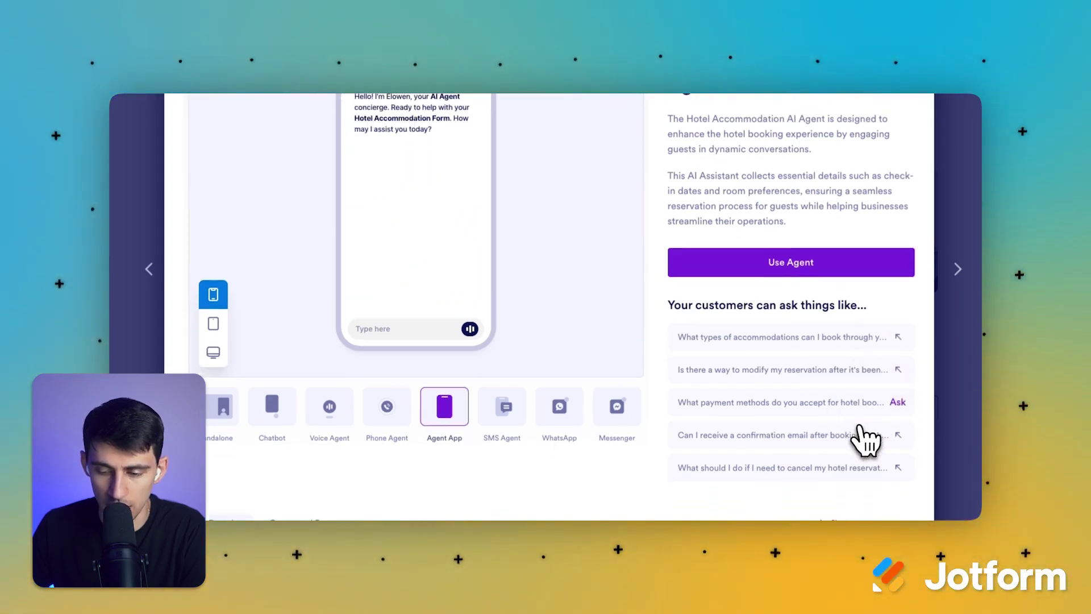
pyautogui.scroll(-7, 752, 414)
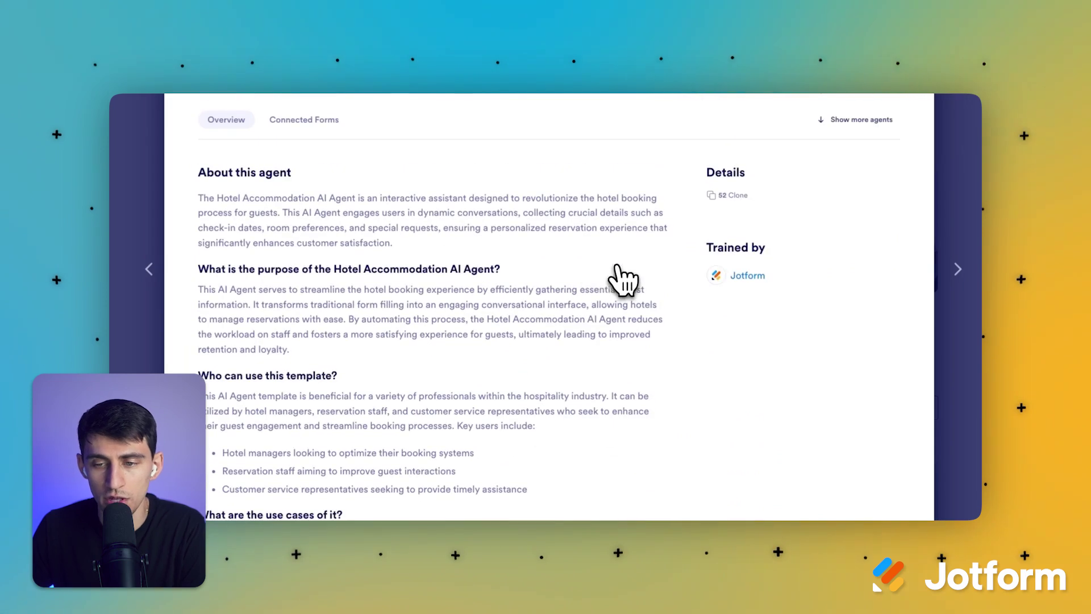
pyautogui.click(306, 120)
pyautogui.click(248, 127)
pyautogui.scroll(-12, 182, 244)
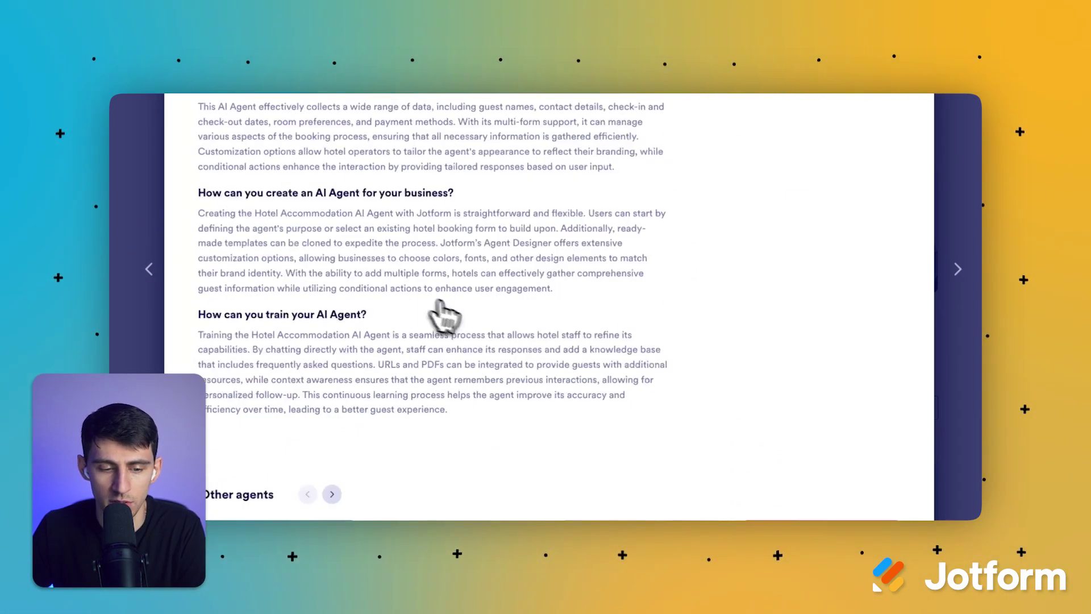
pyautogui.scroll(2, 441, 312)
pyautogui.scroll(15, 426, 312)
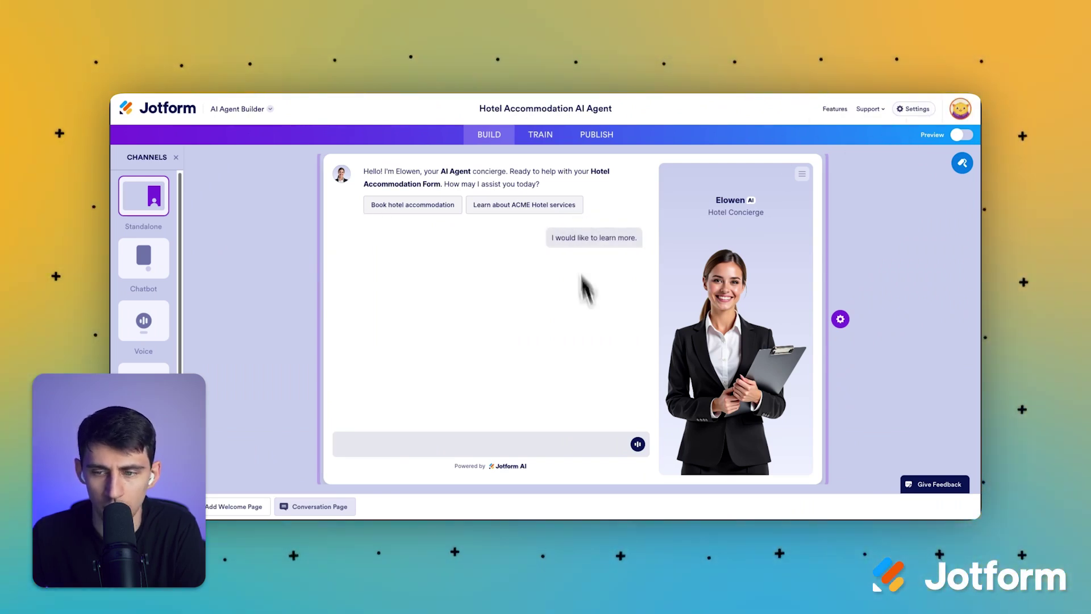
# Step: Switch the agent's avatar to Theo, also checking the generate and upload avatar options
pyautogui.click(737, 254)
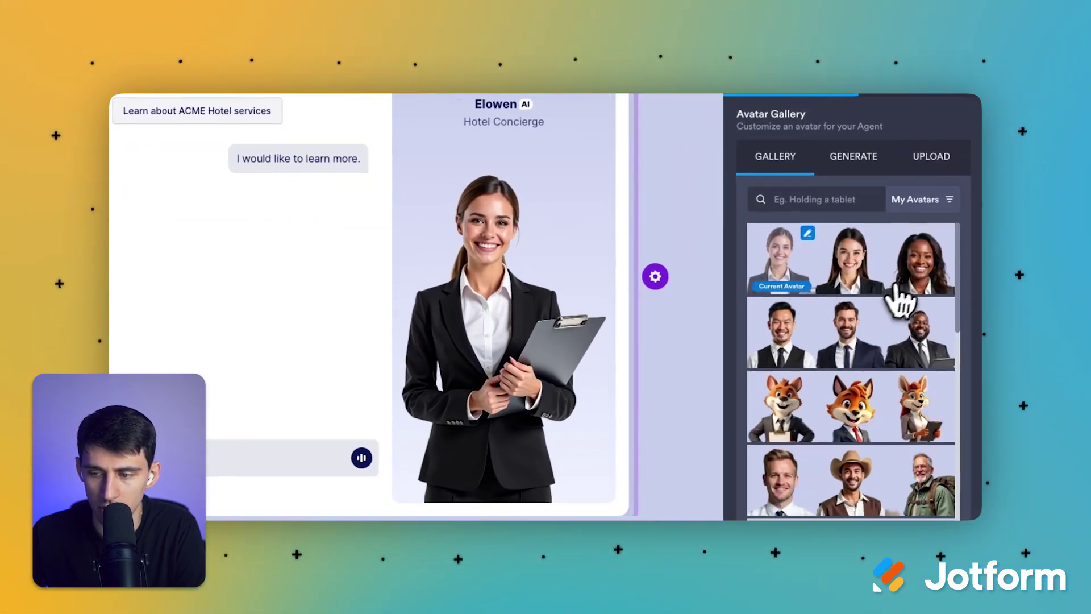
pyautogui.click(850, 327)
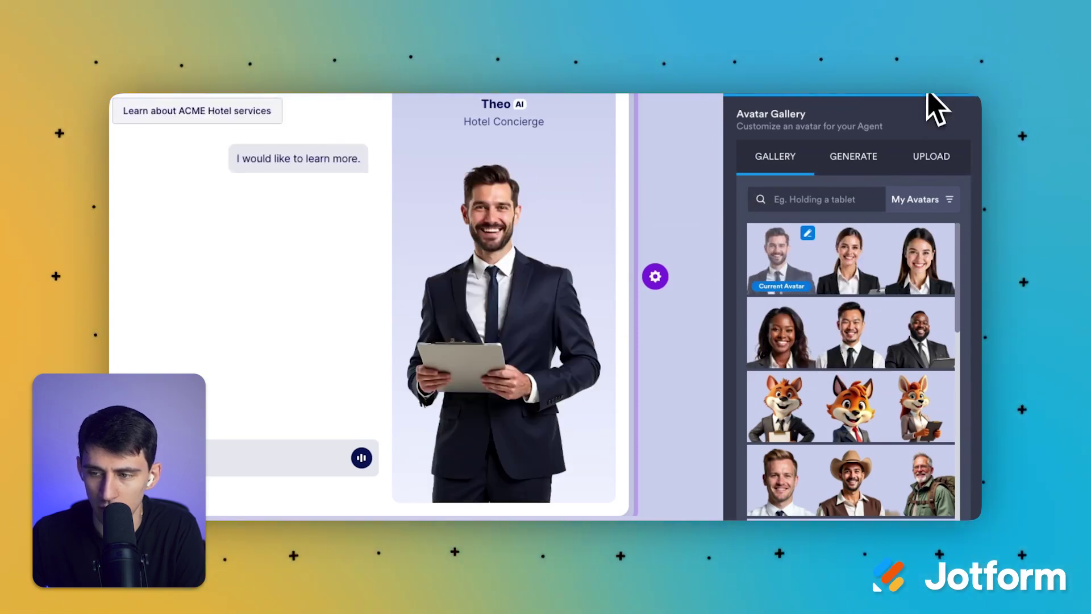
pyautogui.click(860, 171)
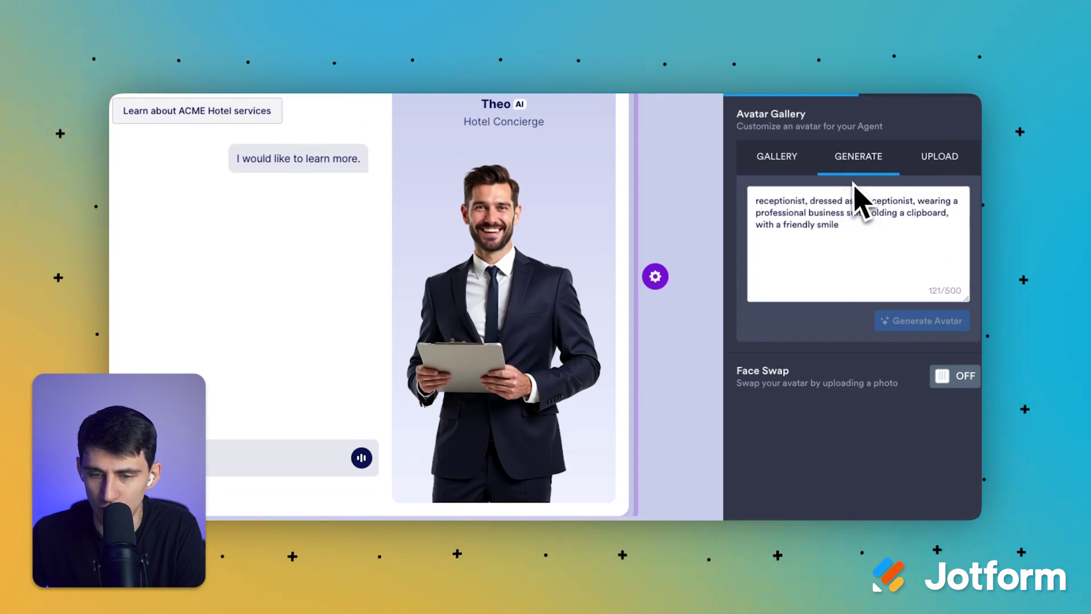
pyautogui.click(938, 164)
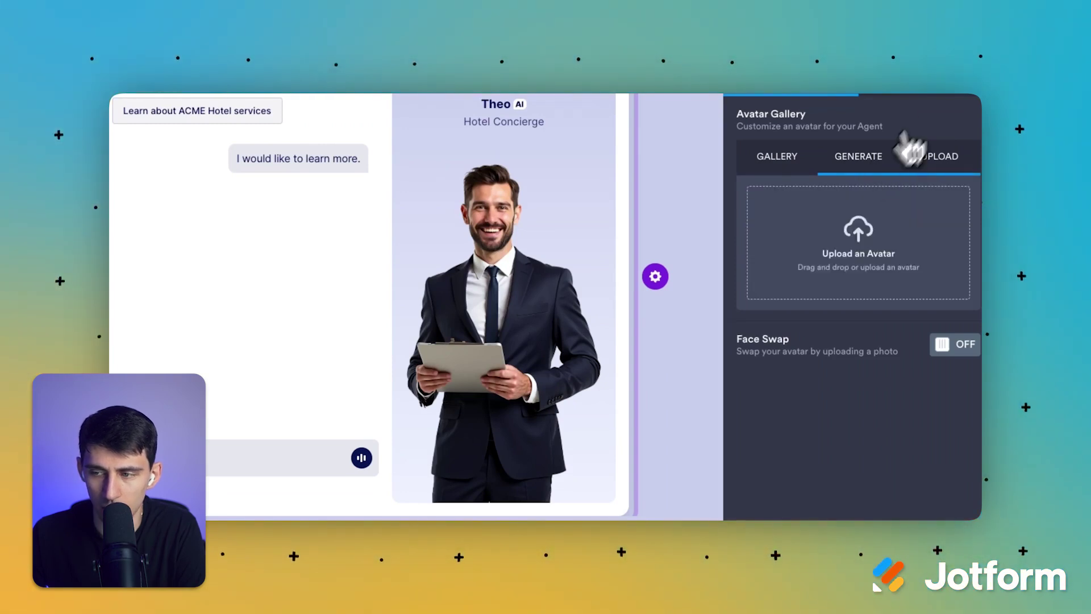
# Step: Apply the muted purple colour scheme and place the avatar on the right side
pyautogui.click(949, 101)
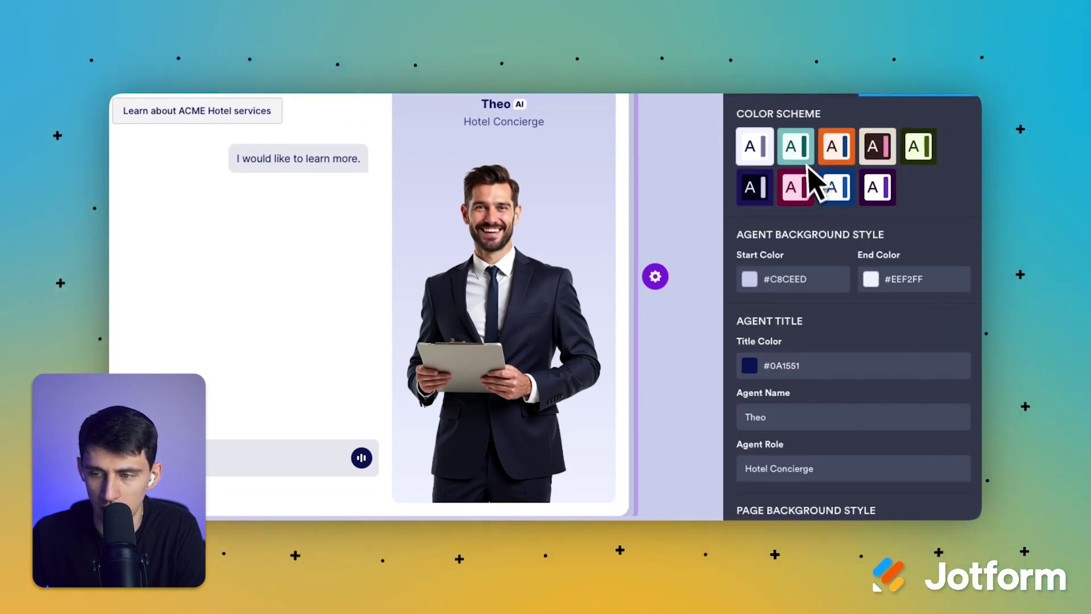
pyautogui.click(877, 187)
pyautogui.click(796, 189)
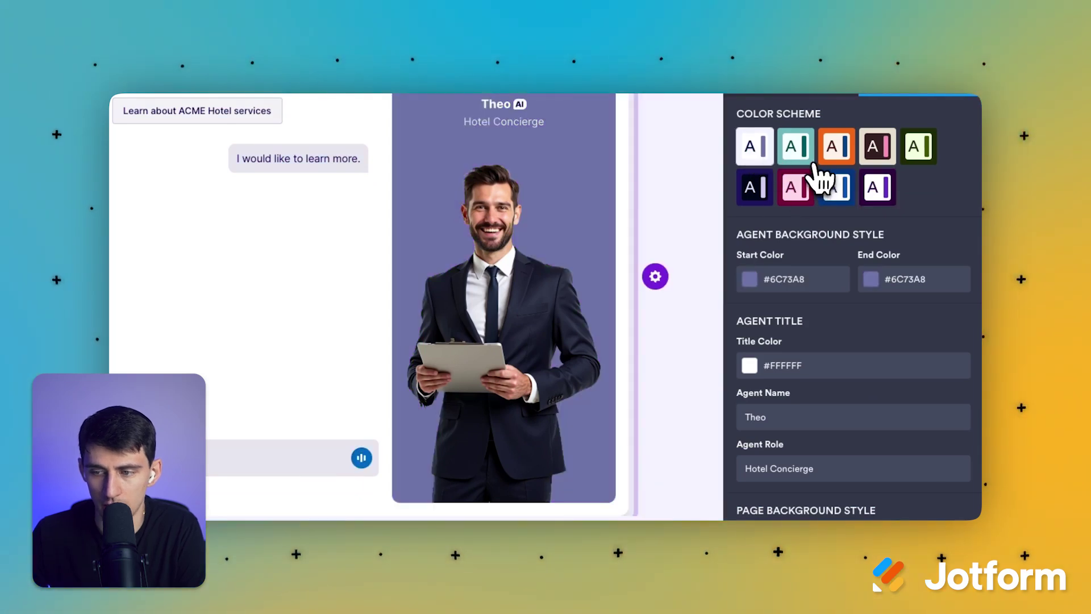
pyautogui.click(821, 180)
pyautogui.click(779, 181)
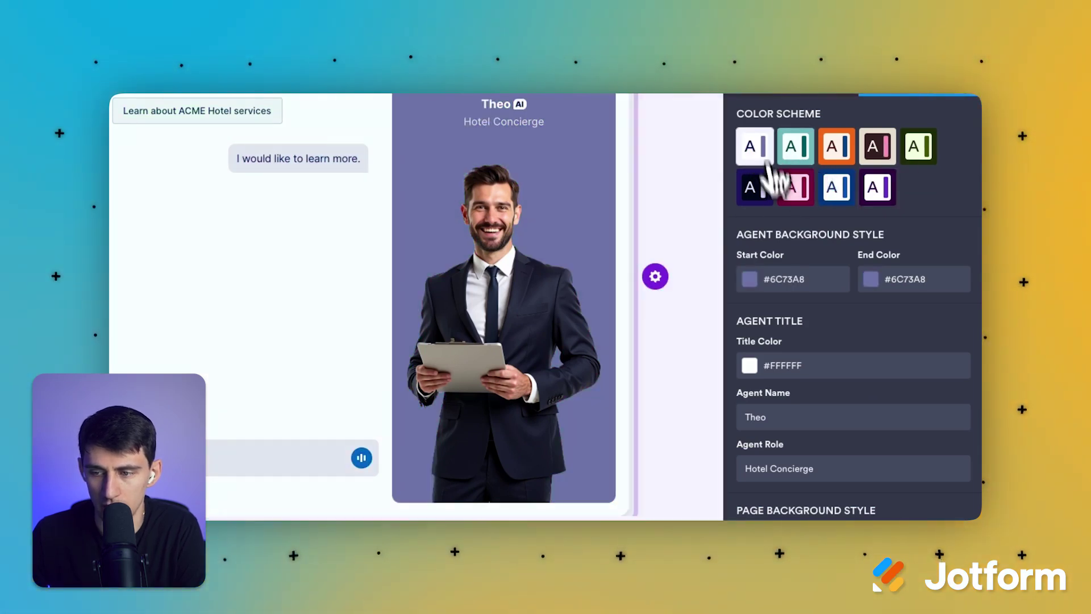
pyautogui.scroll(-5, 739, 443)
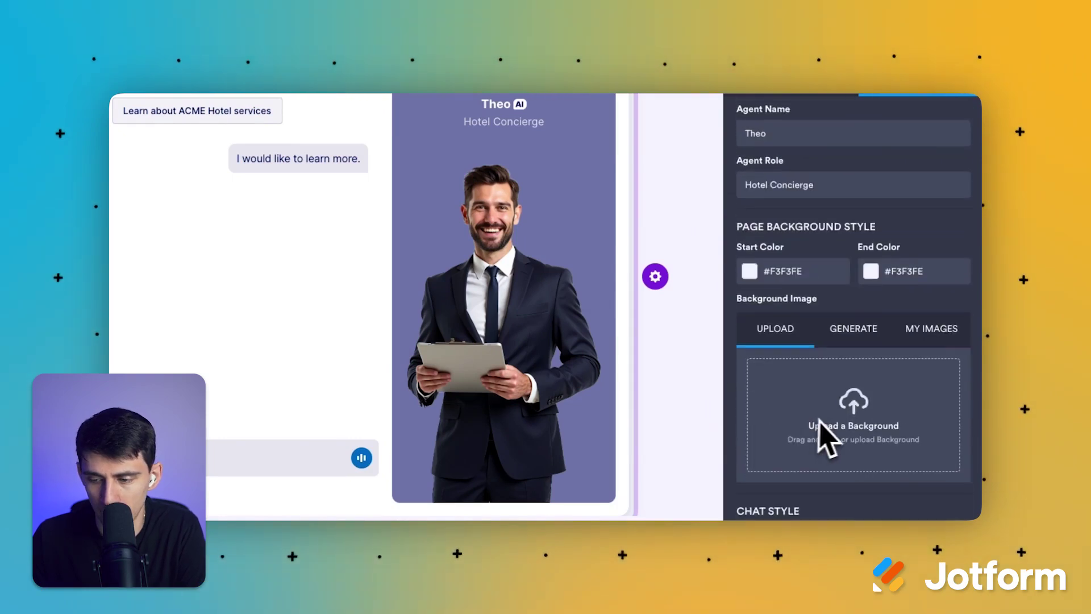
pyautogui.click(897, 321)
pyautogui.scroll(-8, 875, 347)
pyautogui.click(903, 341)
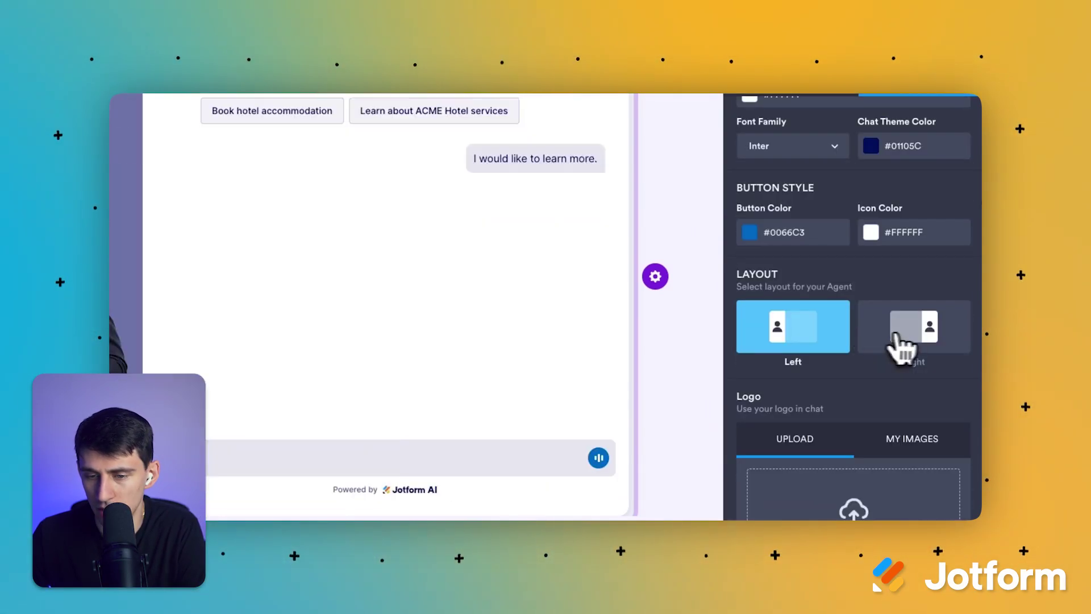
pyautogui.scroll(-1, 836, 395)
pyautogui.scroll(10, 830, 319)
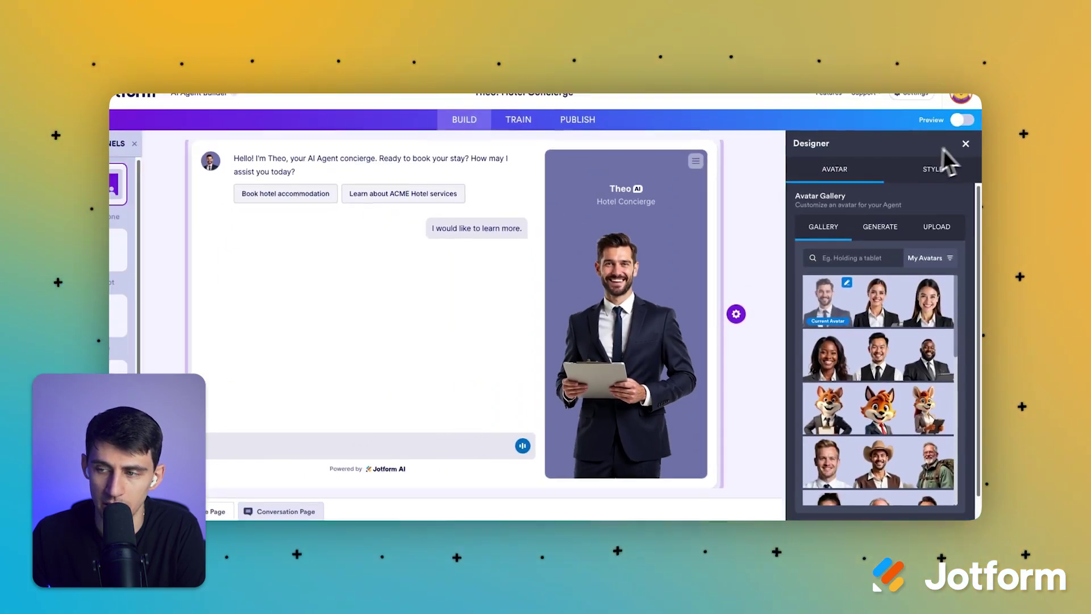
pyautogui.click(962, 149)
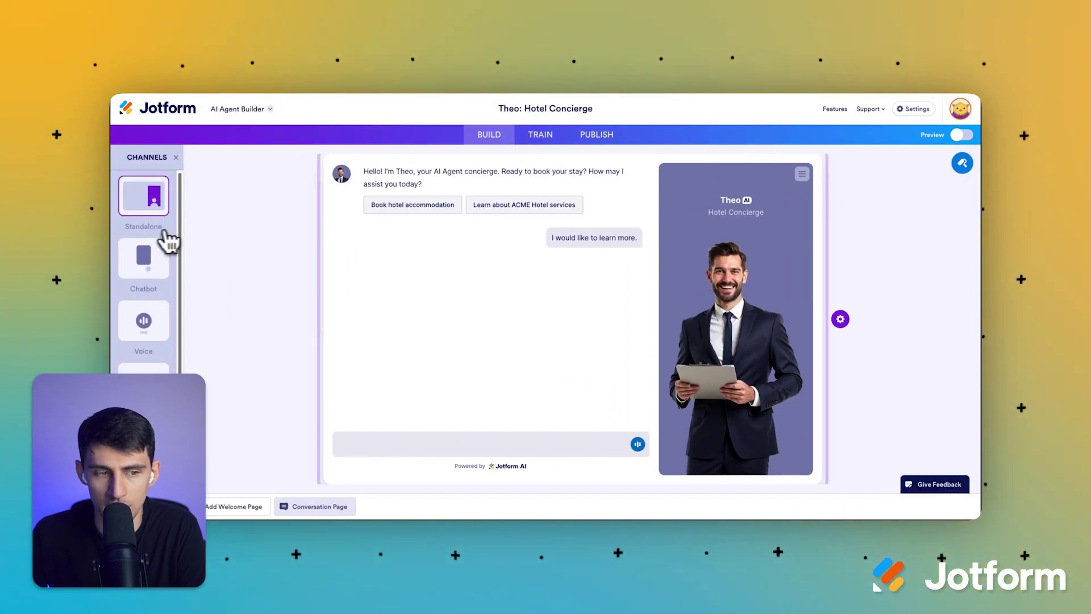
pyautogui.scroll(-2, 164, 256)
pyautogui.click(144, 350)
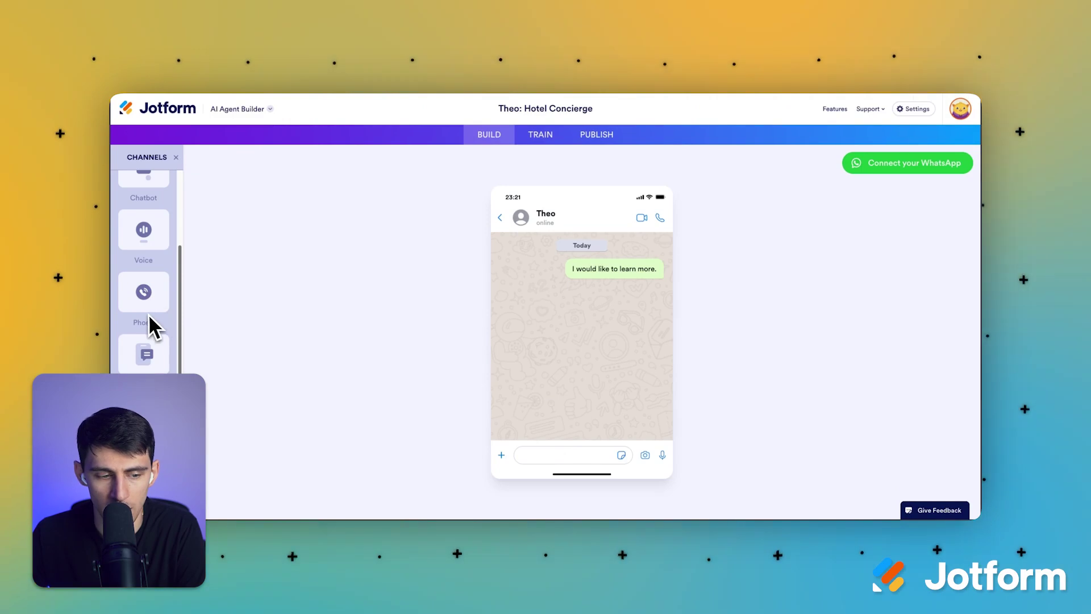
pyautogui.scroll(2, 149, 319)
pyautogui.click(165, 315)
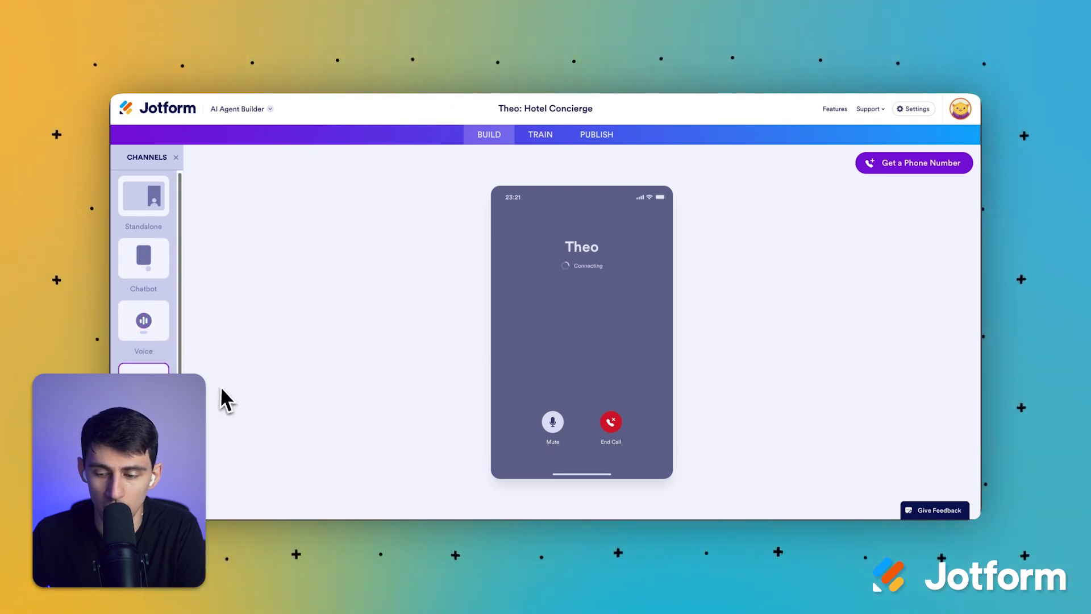
pyautogui.click(141, 226)
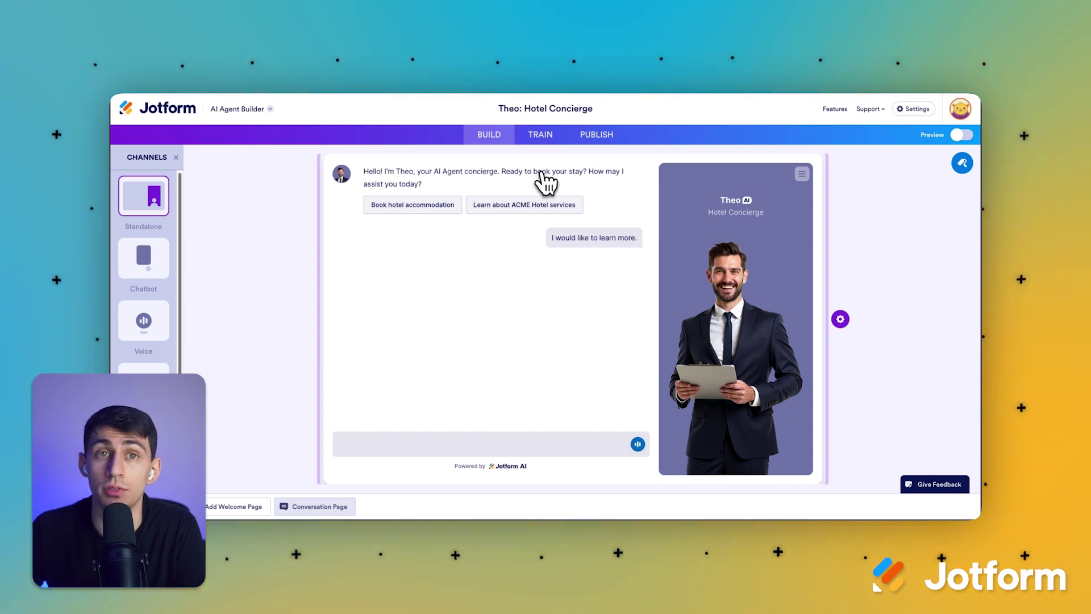
# Step: Open the standalone agent page, request hotel accommodation booking, and choose Fill Form in Chat
pyautogui.click(500, 445)
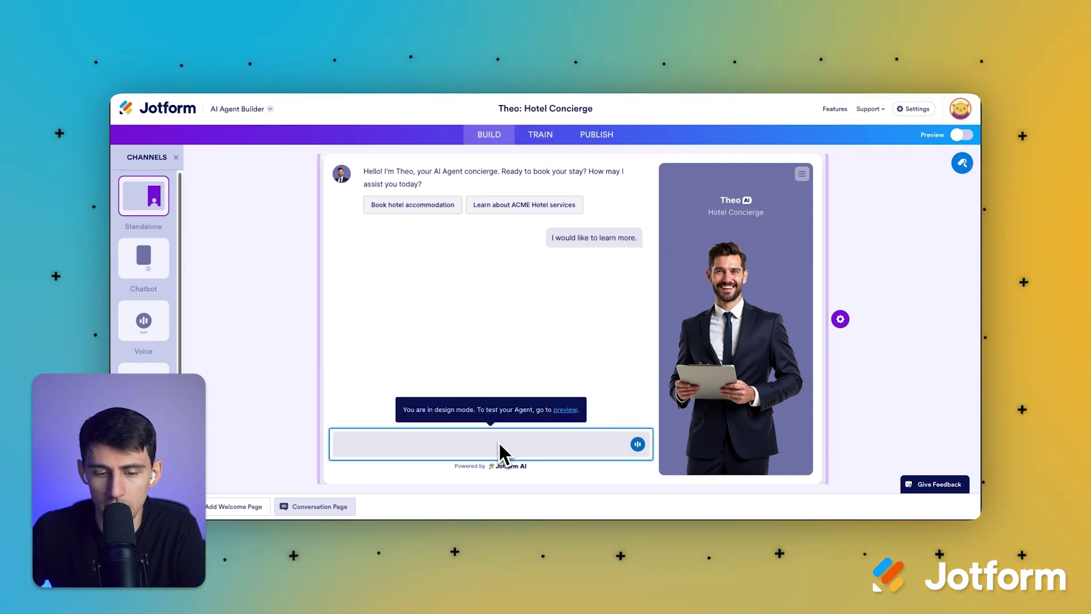
pyautogui.click(566, 410)
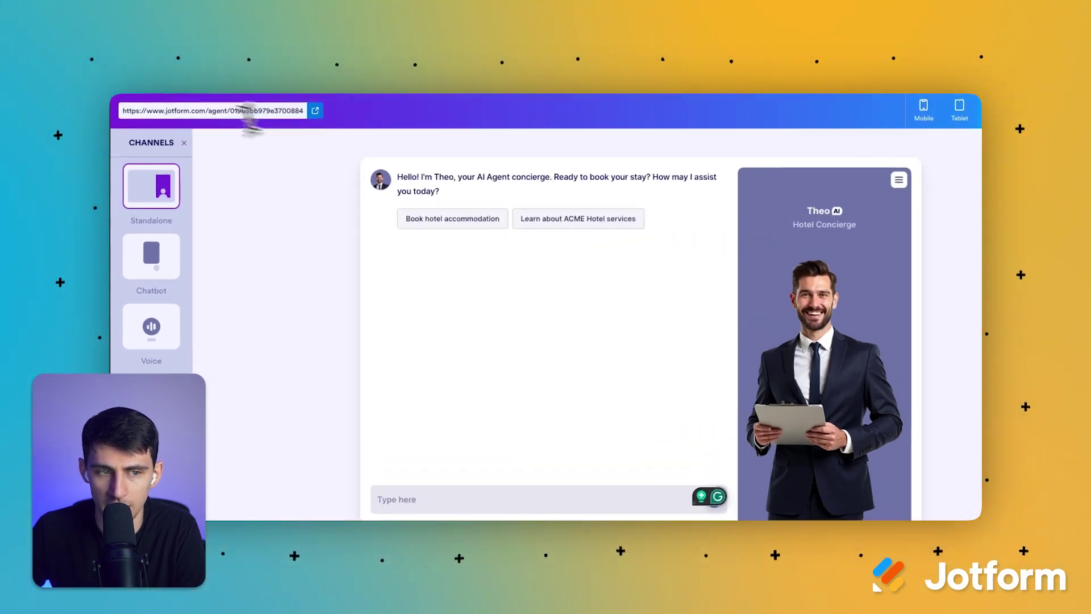
pyautogui.click(377, 115)
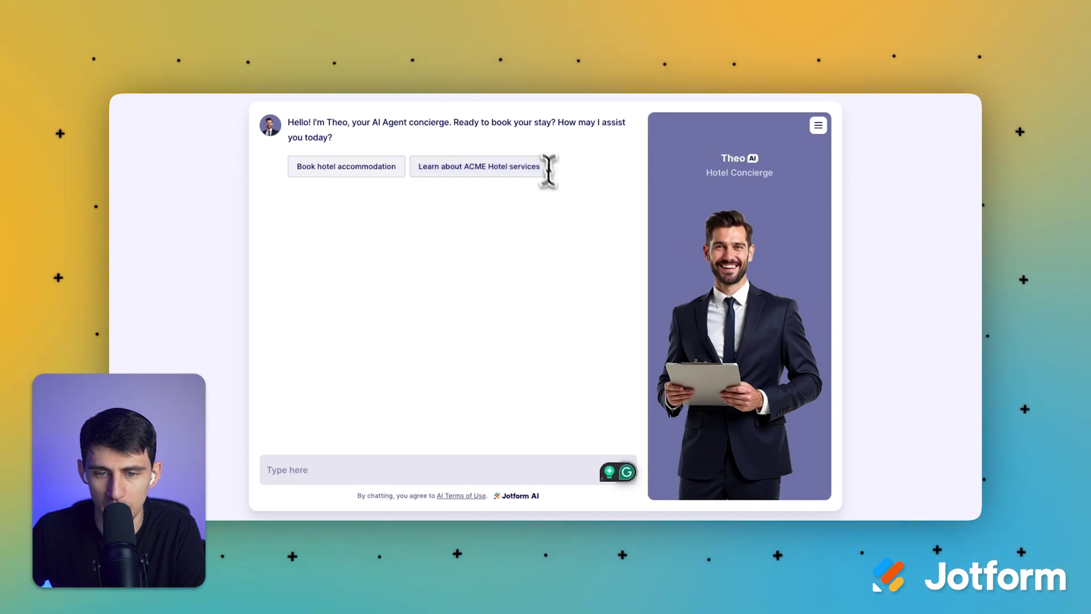
pyautogui.click(395, 170)
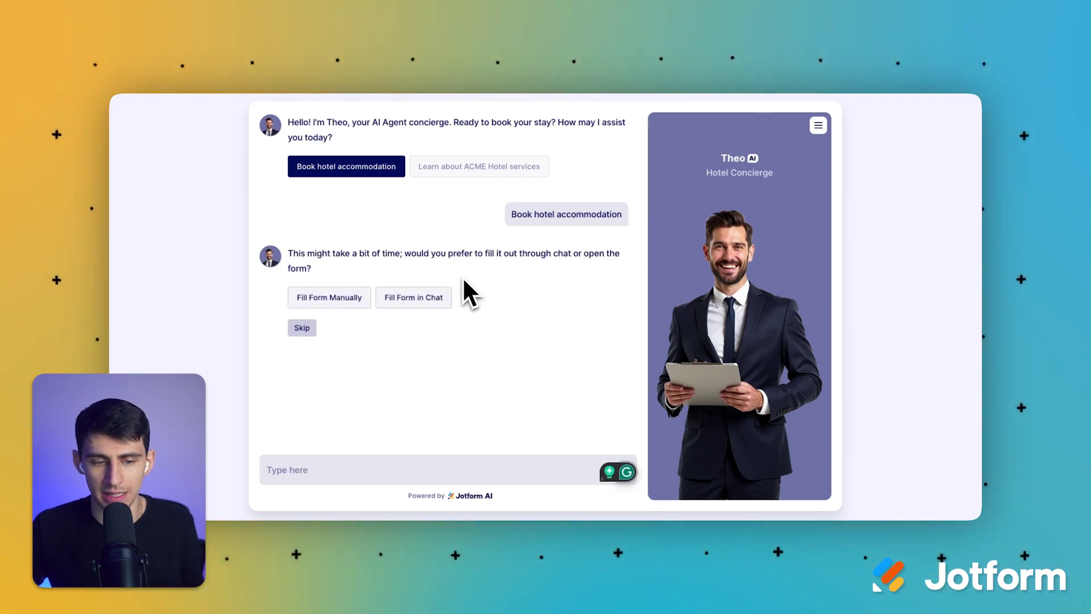
pyautogui.click(393, 306)
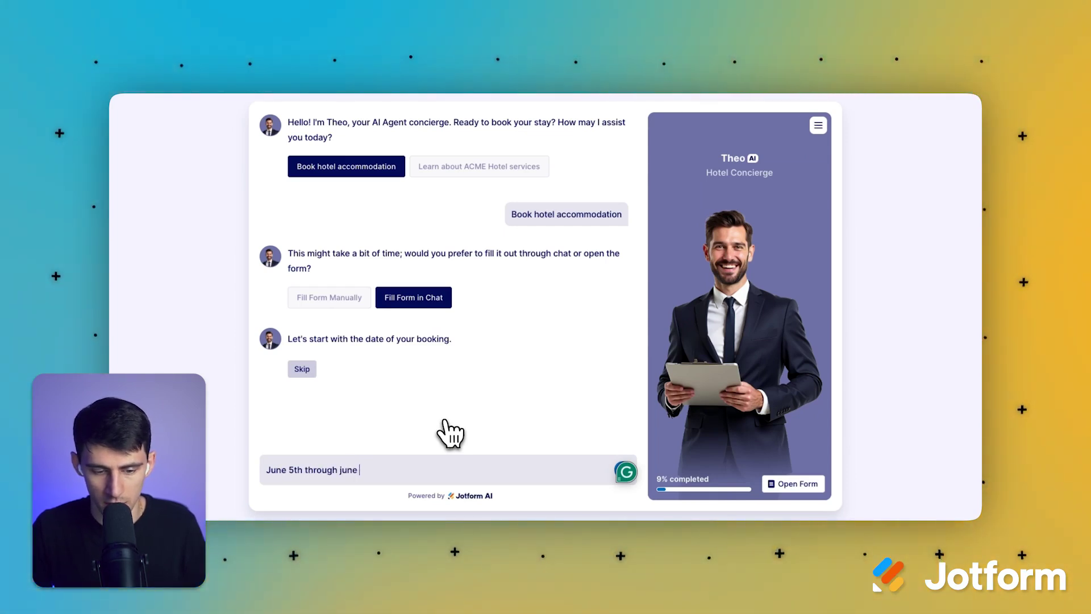
# Step: Give stay dates of June 5 to the 8th and confirm booking today
pyautogui.write('8th')
pyautogui.press('Return')
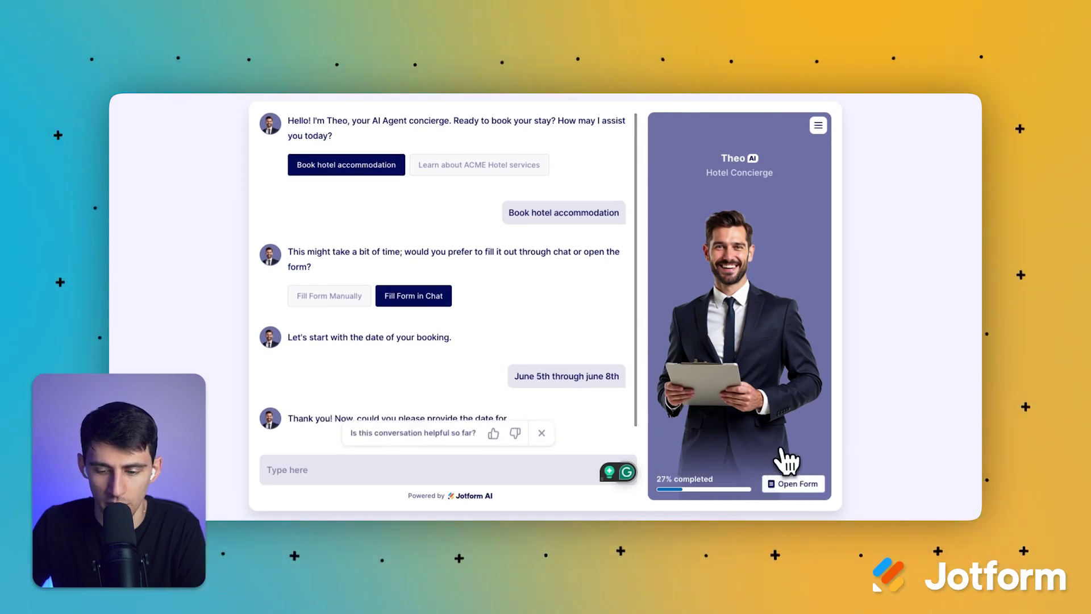
pyautogui.click(795, 483)
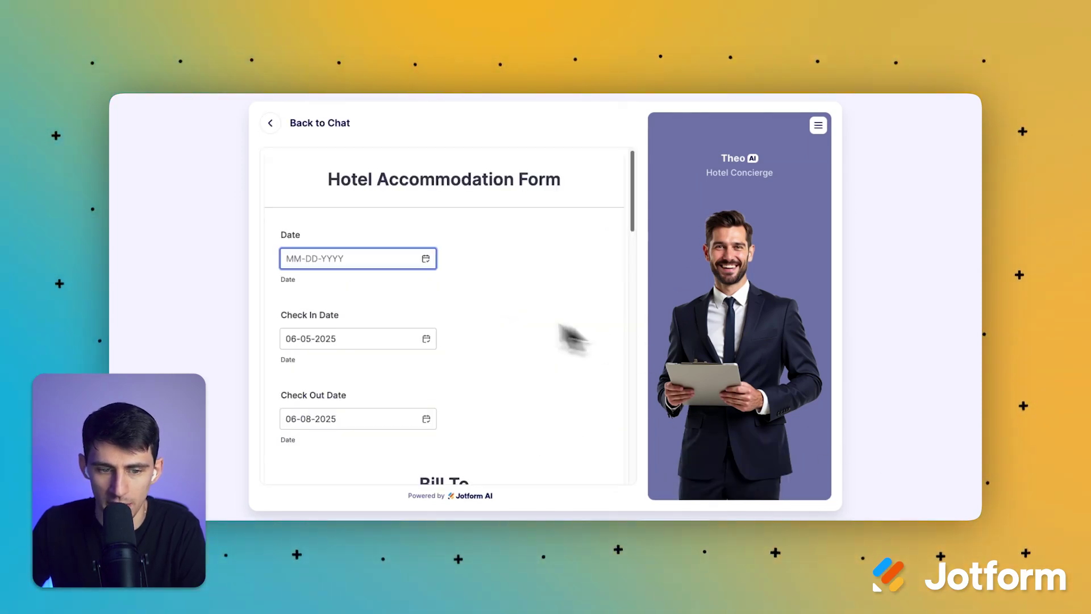
pyautogui.click(274, 125)
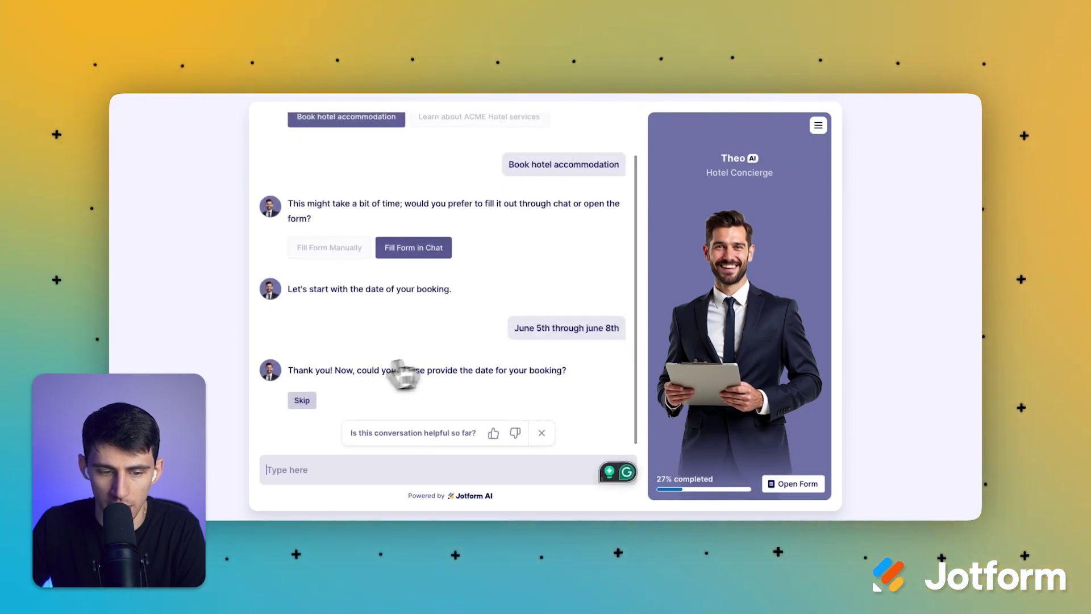
pyautogui.moveTo(309, 370); pyautogui.dragTo(576, 376)
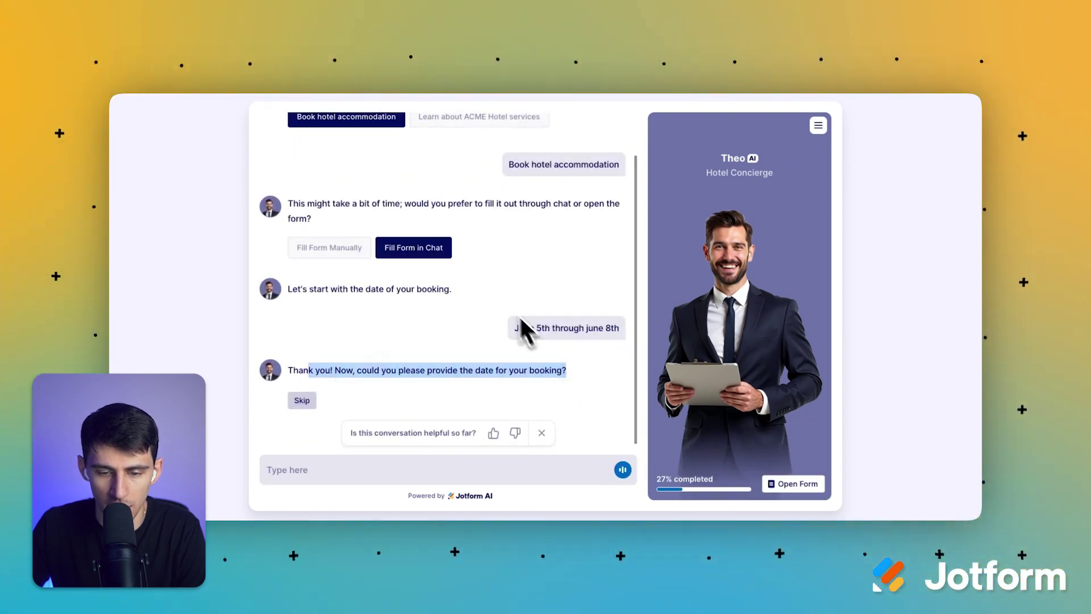
pyautogui.tripleClick(391, 288)
pyautogui.click(418, 340)
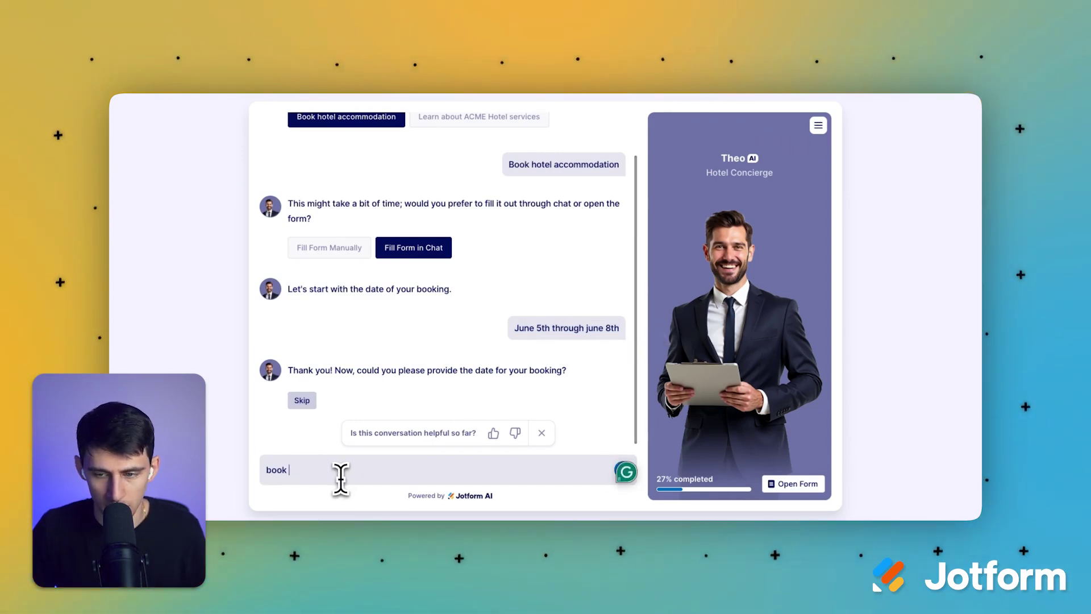
pyautogui.press('Return')
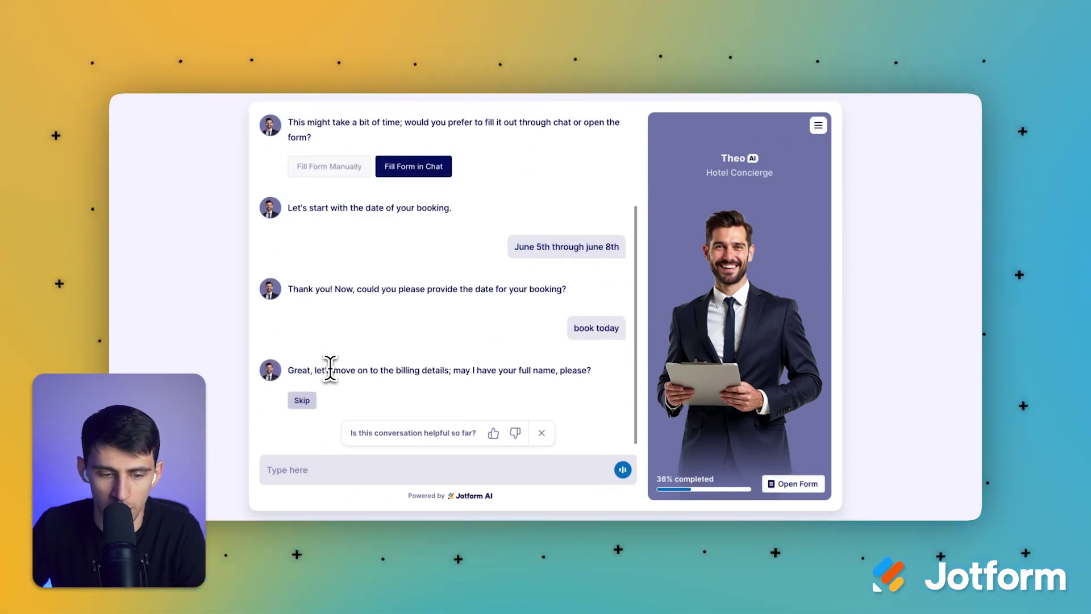
# Step: Provide the guest's full name, phone number, e-mail address and street address
pyautogui.tripleClick(382, 370)
pyautogui.click(375, 470)
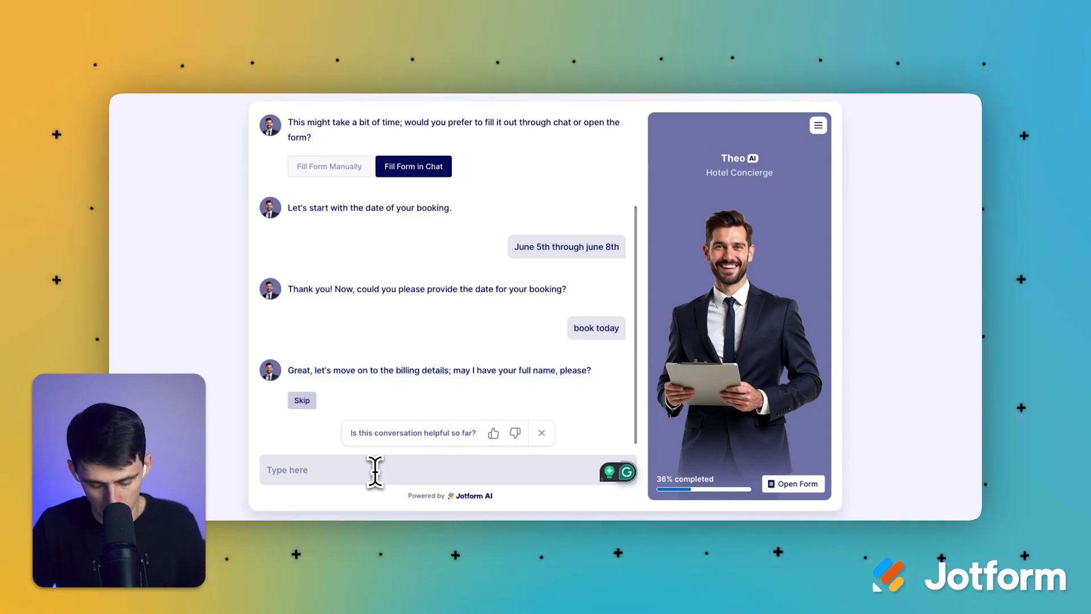
pyautogui.press('Return')
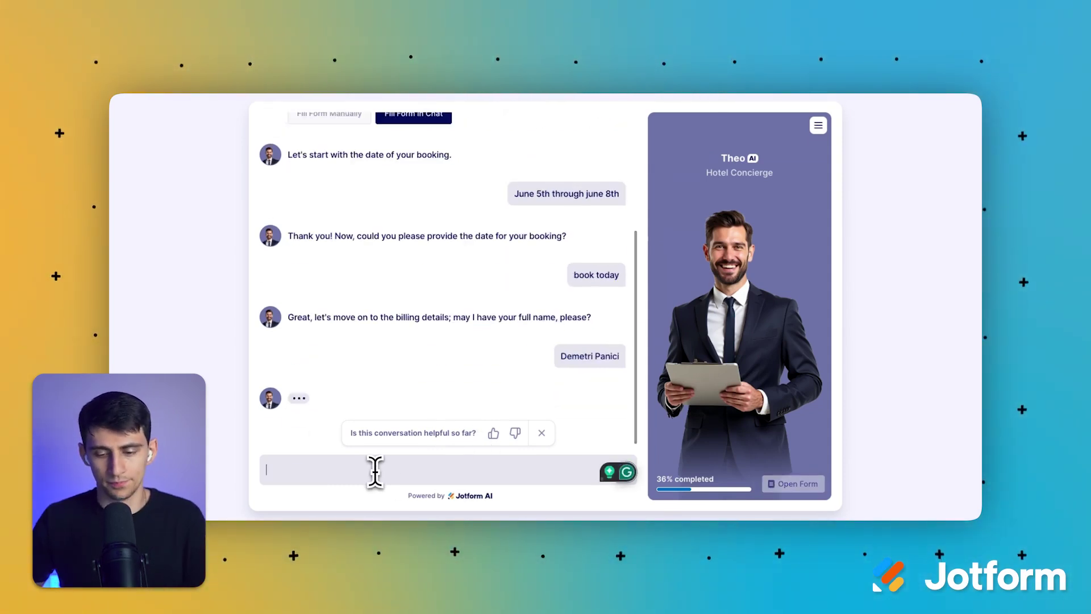
pyautogui.press('Return')
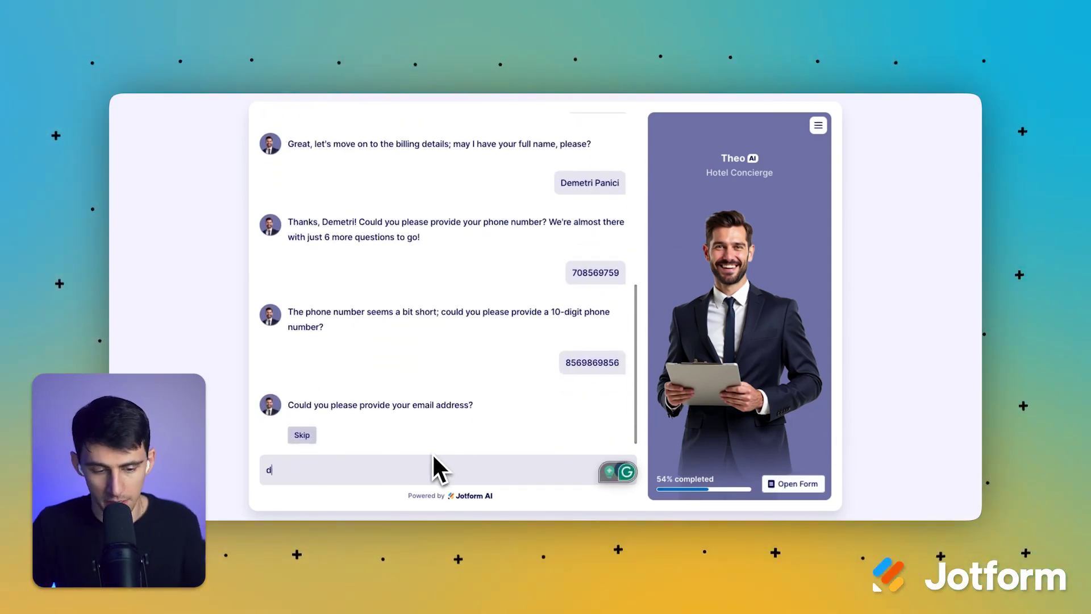
pyautogui.press('Return')
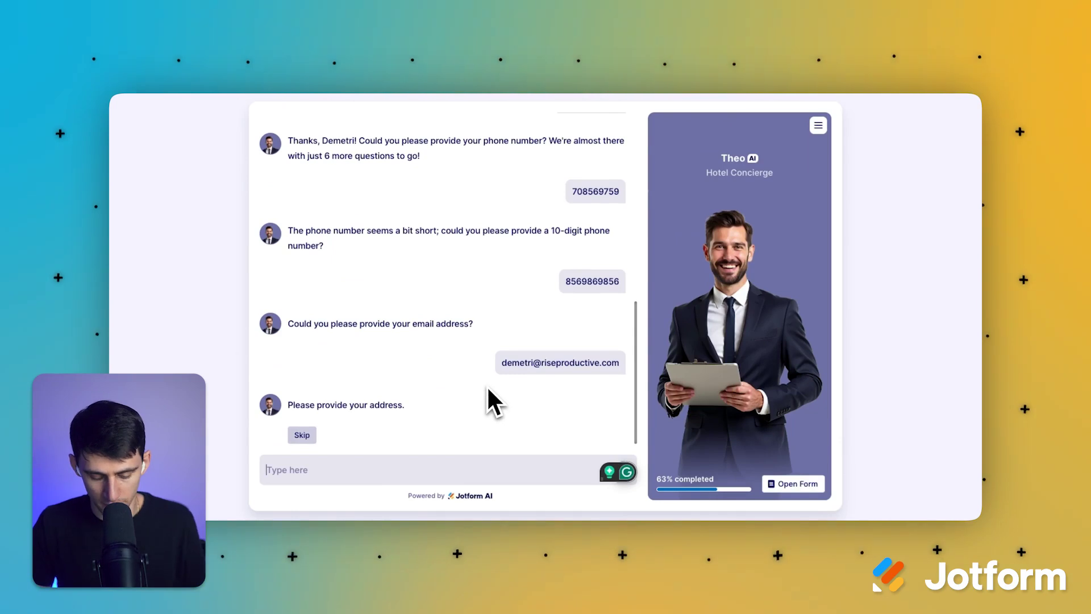
pyautogui.press('Return')
# Step: Enter the hotel room details for a three-night stay totalling 450
pyautogui.tripleClick(598, 391)
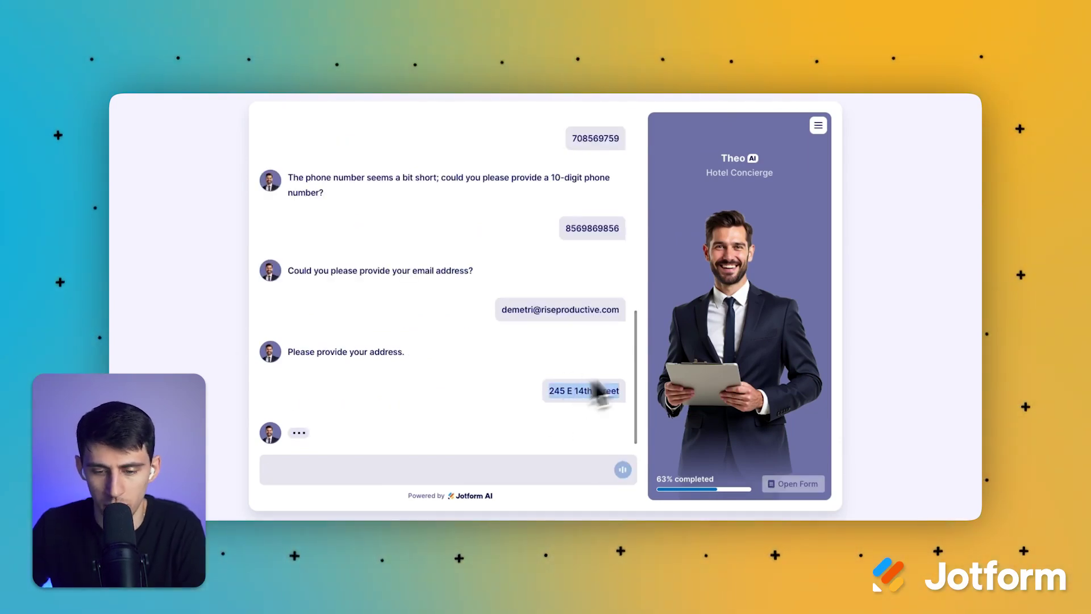
pyautogui.tripleClick(424, 183)
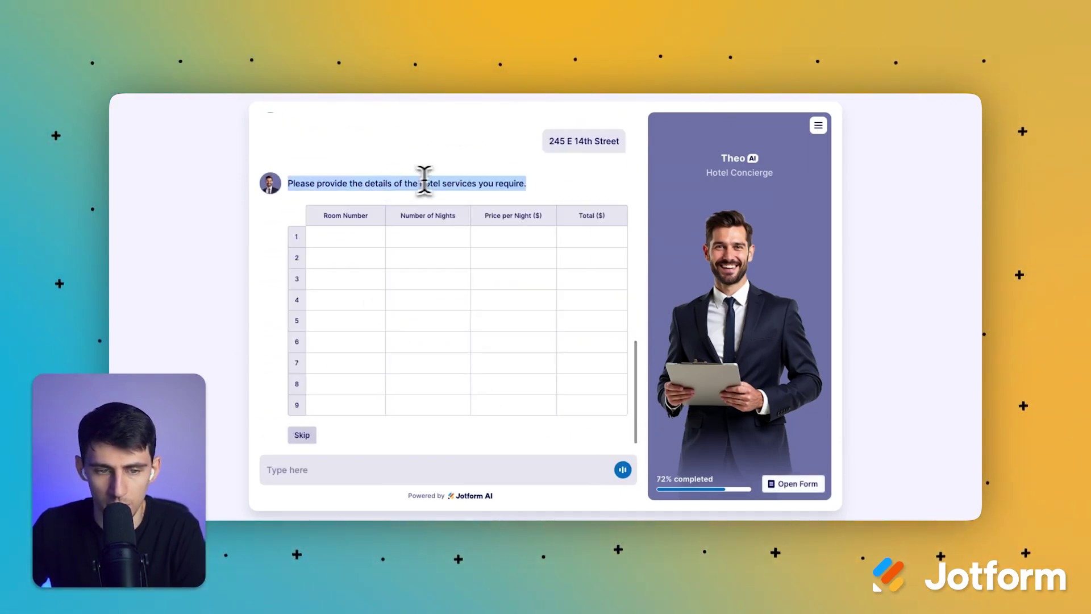
pyautogui.click(328, 183)
pyautogui.tripleClick(458, 184)
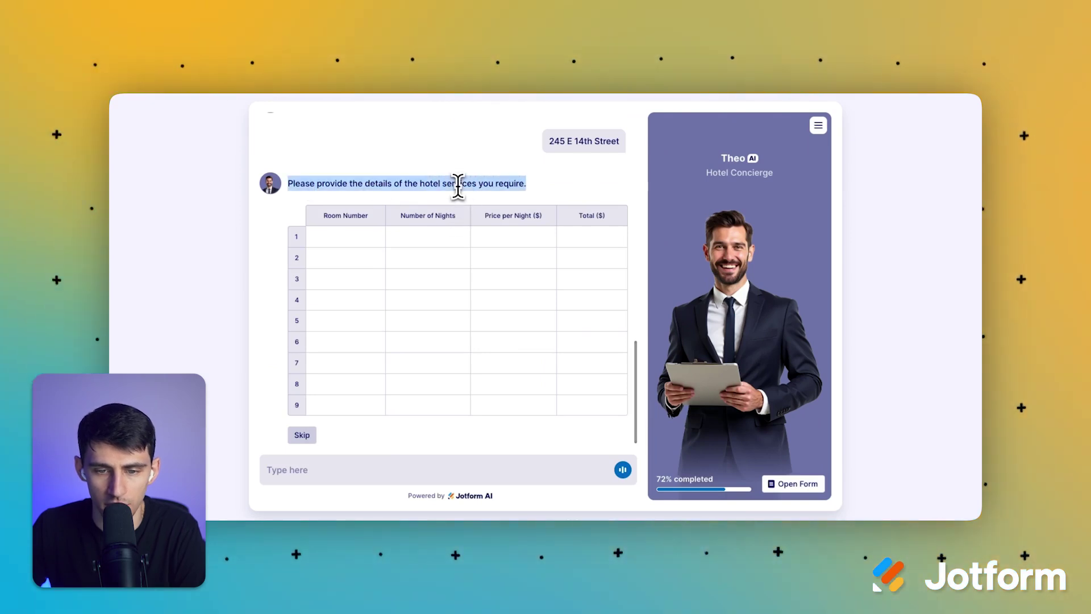
pyautogui.click(324, 239)
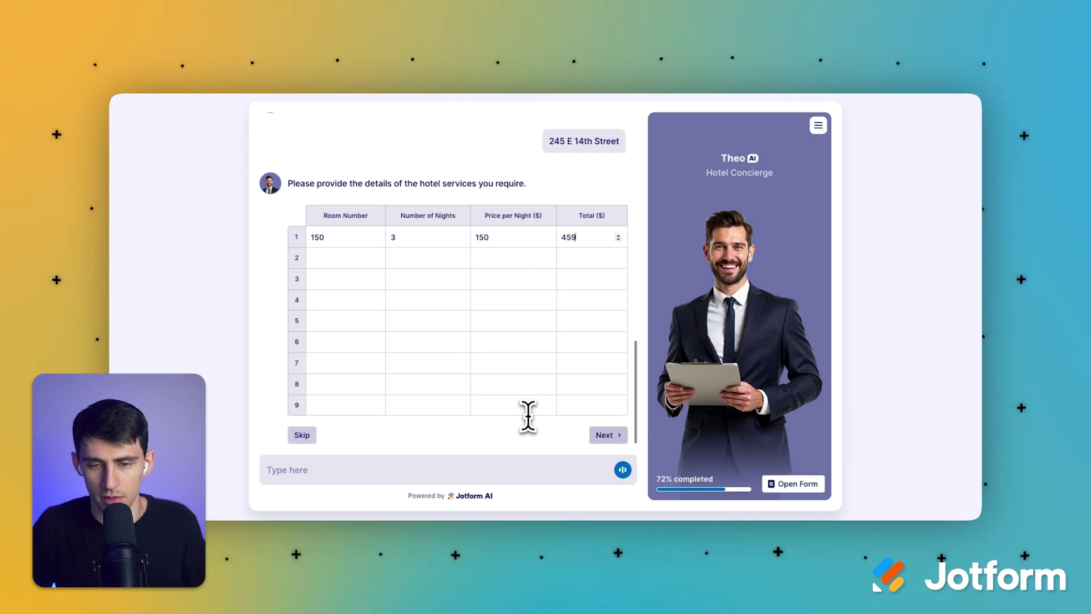
pyautogui.click(606, 435)
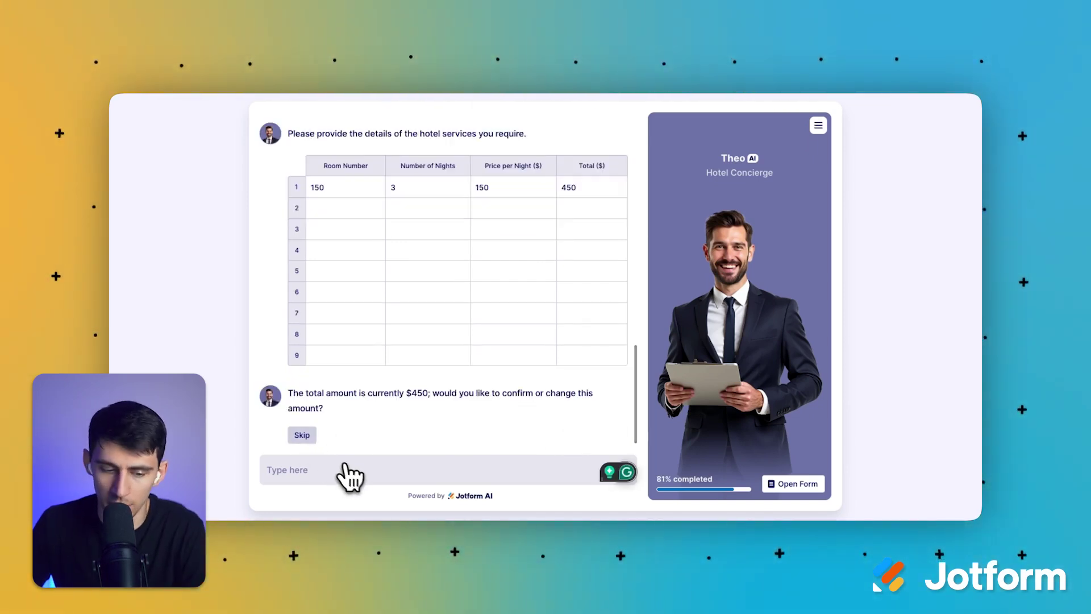
# Step: Confirm the $450 total and choose Cash as the payment method
pyautogui.write('confirm')
pyautogui.press('Return')
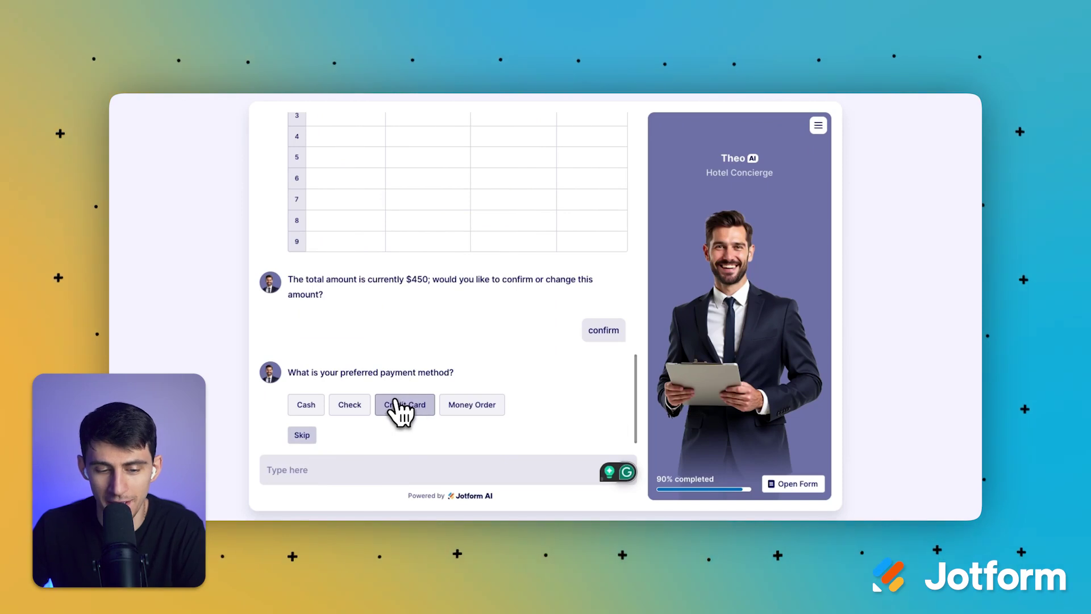
pyautogui.click(405, 405)
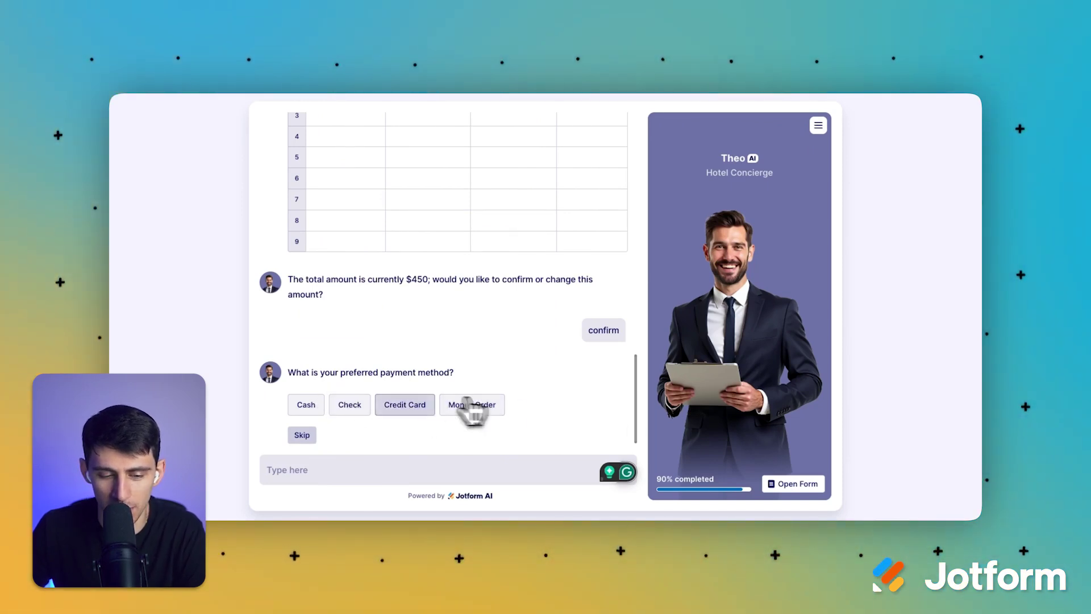
pyautogui.click(318, 410)
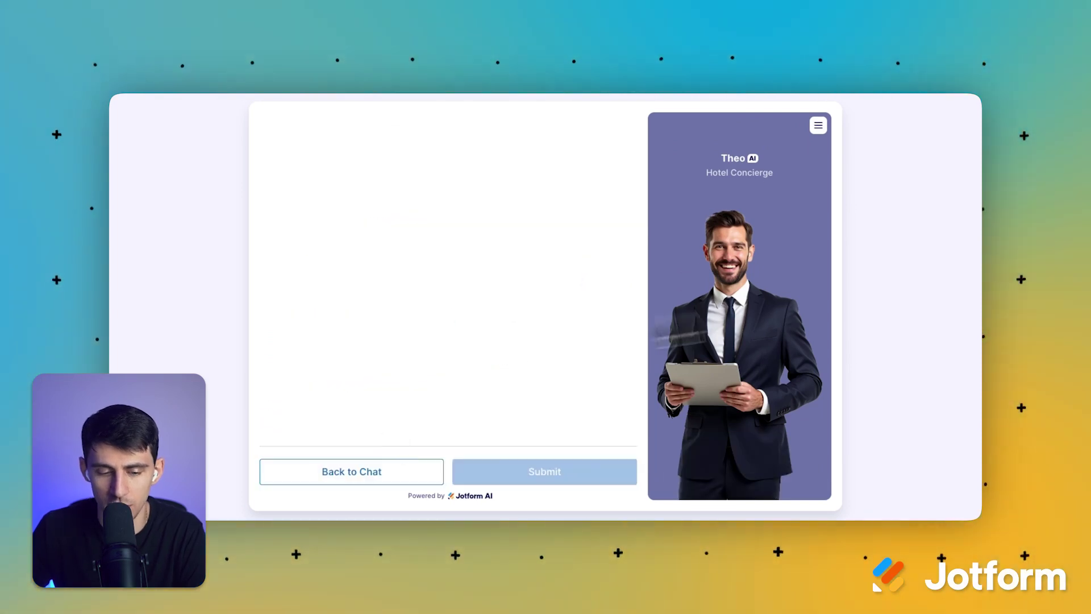
# Step: Check the filled form, leaving address line 2 empty, review the room charges, and submit
pyautogui.scroll(-6, 495, 243)
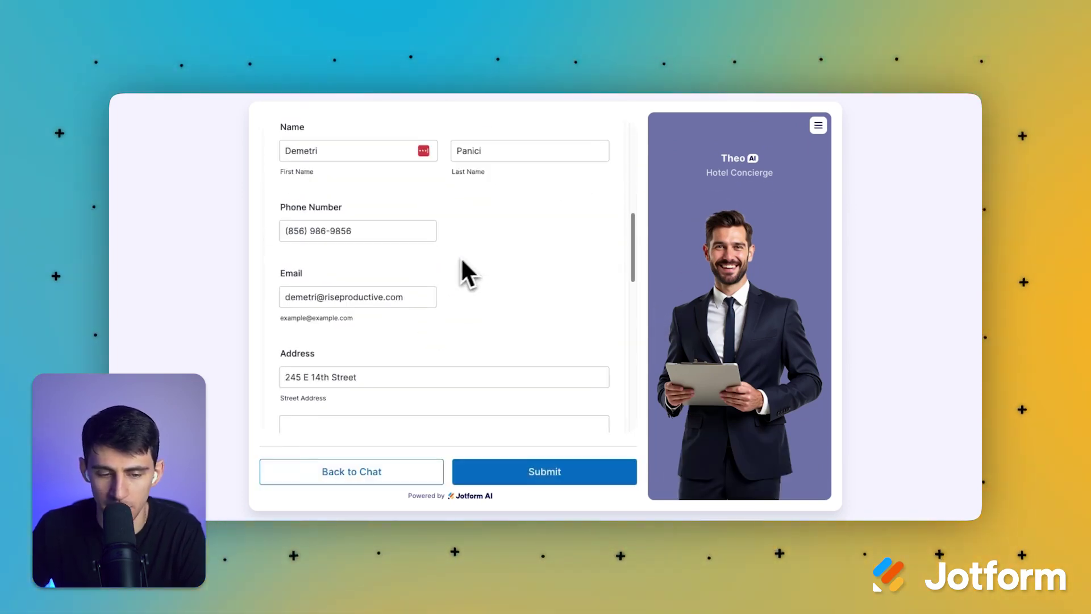
pyautogui.scroll(-7, 460, 257)
pyautogui.scroll(4, 467, 305)
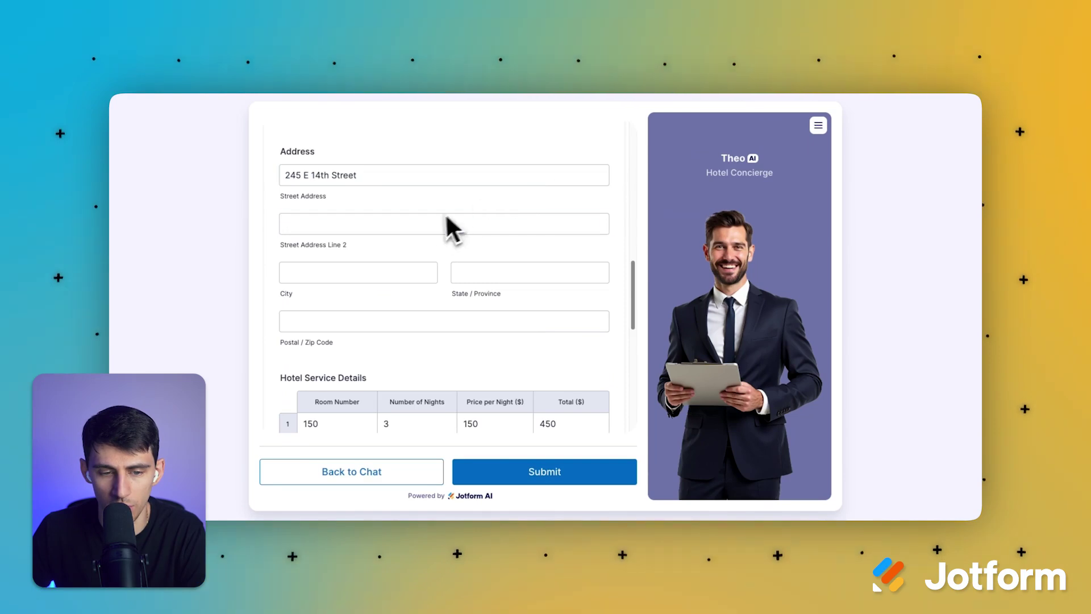
pyautogui.click(438, 219)
pyautogui.click(459, 225)
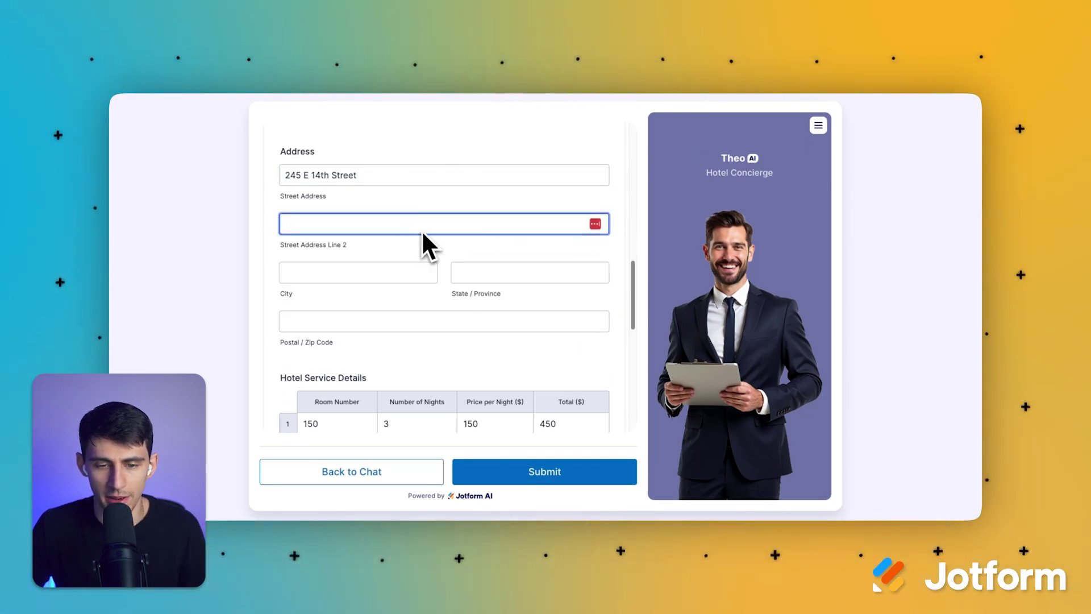
pyautogui.click(451, 290)
pyautogui.scroll(-3, 442, 290)
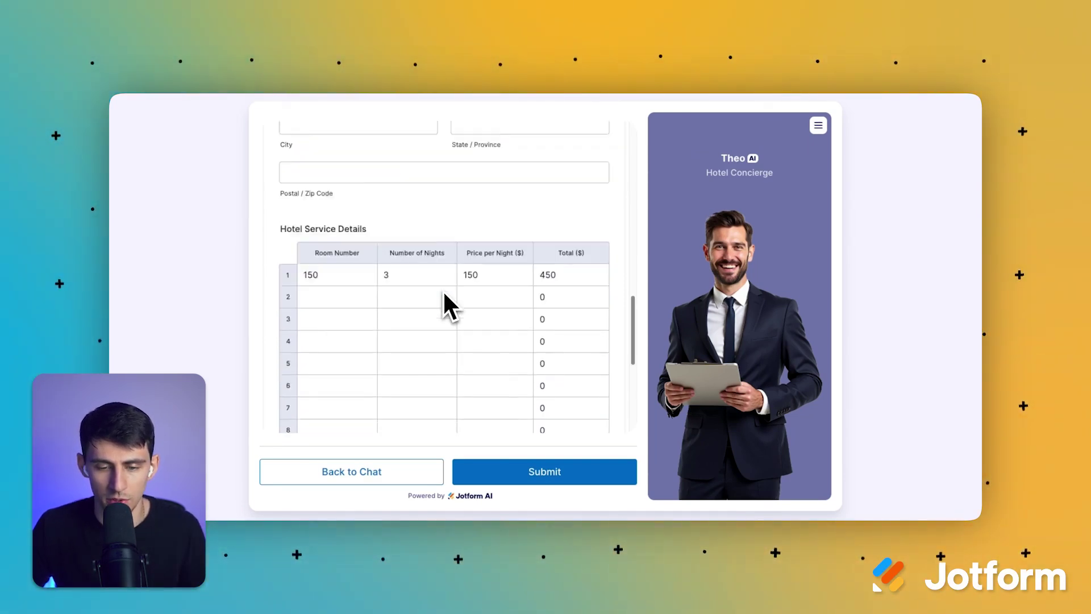
pyautogui.scroll(-2, 443, 293)
pyautogui.click(517, 288)
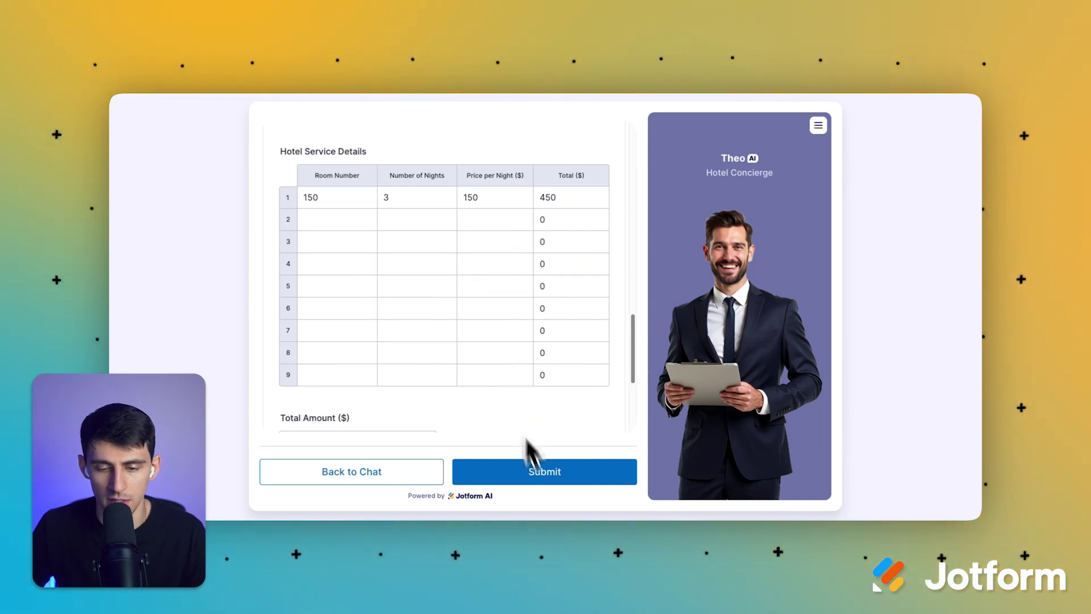
pyautogui.scroll(-3, 517, 438)
pyautogui.click(547, 471)
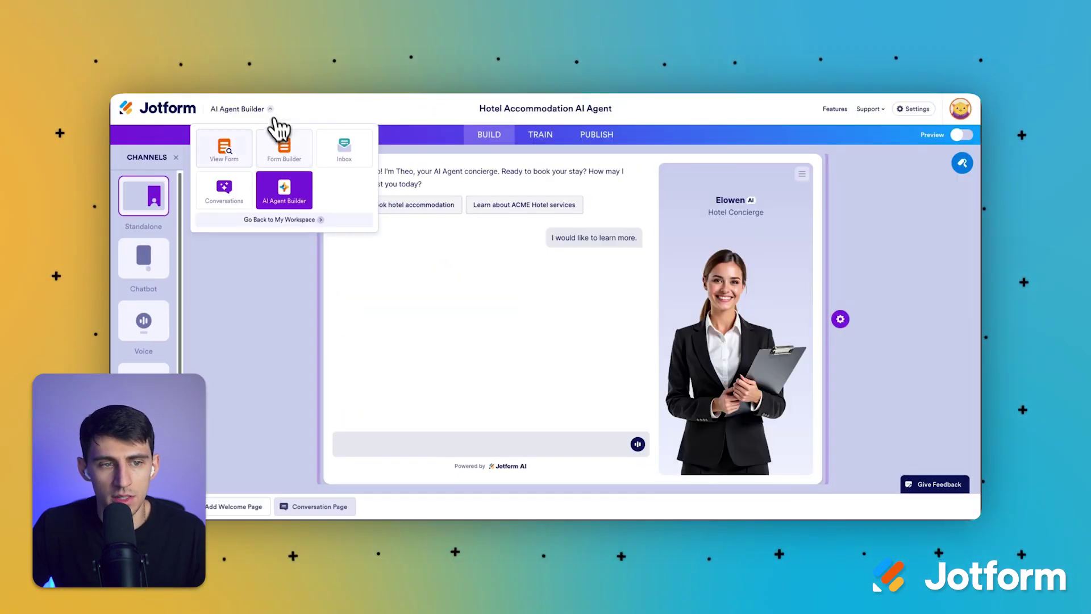
# Step: Go back to My Workspace and open the Hotel Accommodation Form's submissions table
pyautogui.click(278, 111)
pyautogui.click(278, 111)
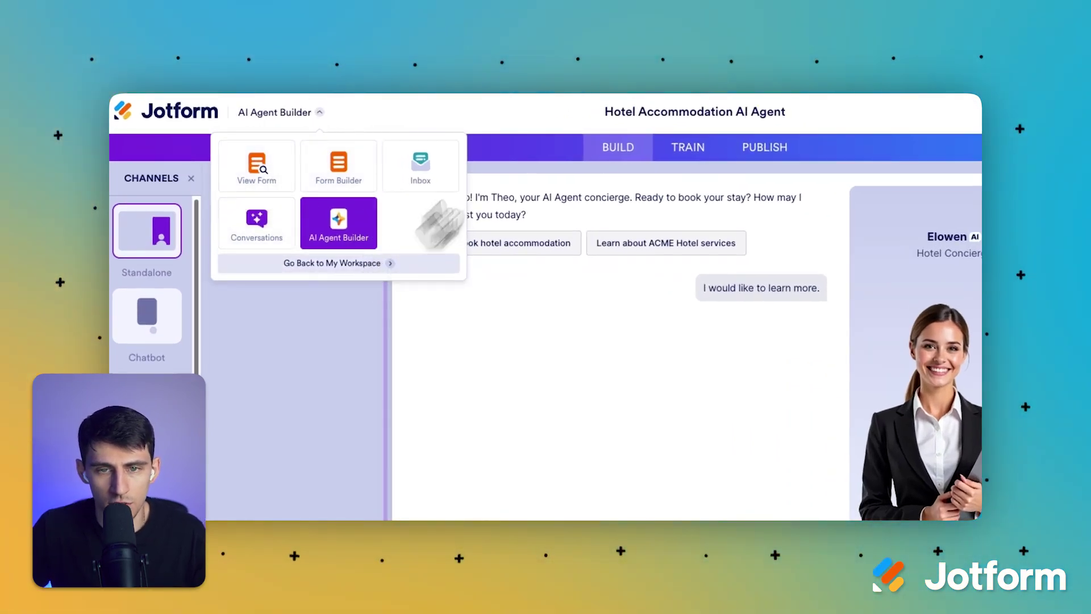
pyautogui.click(421, 263)
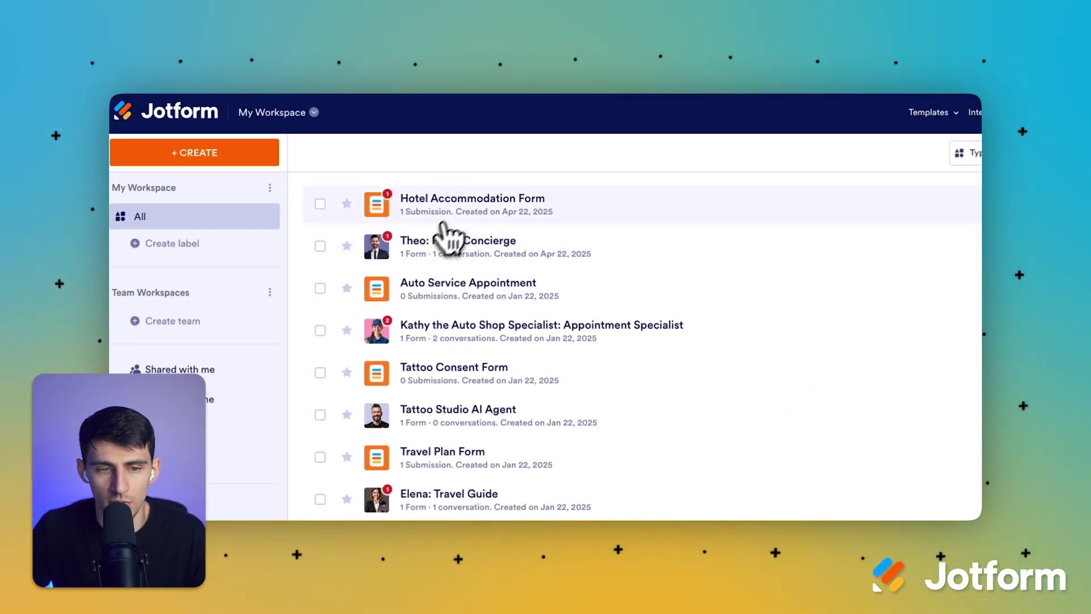
pyautogui.click(470, 210)
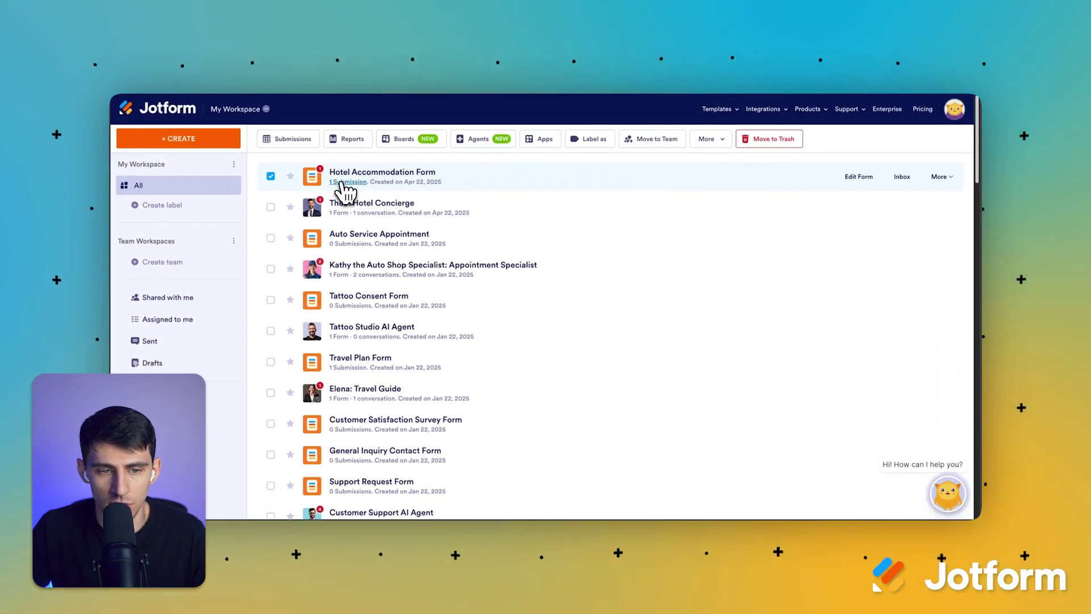
pyautogui.click(343, 182)
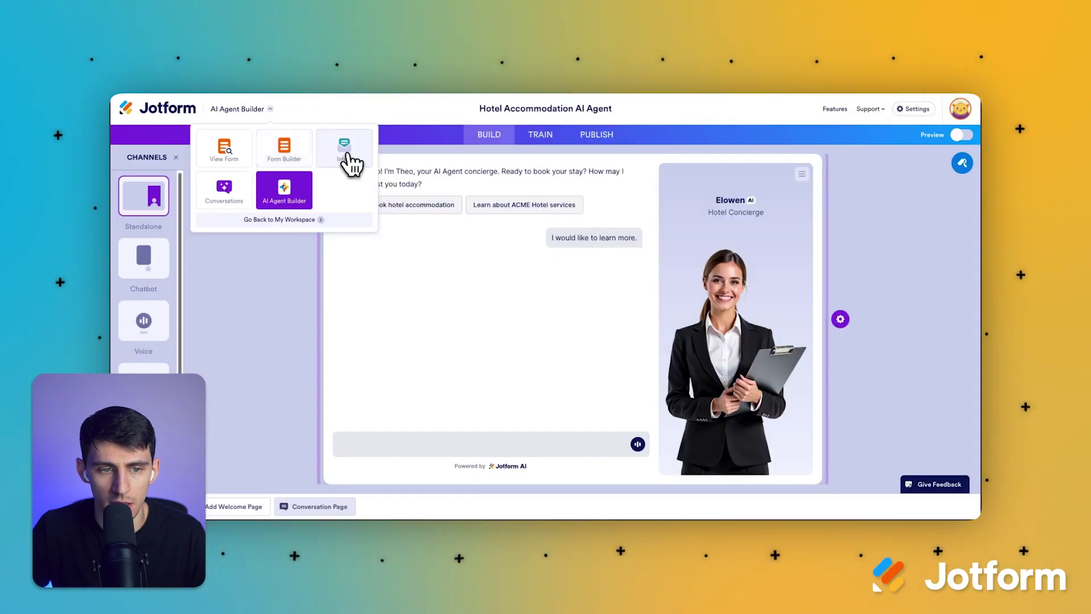
# Step: Return to the AI Agent Builder and open the agent's Conversations page
pyautogui.click(250, 162)
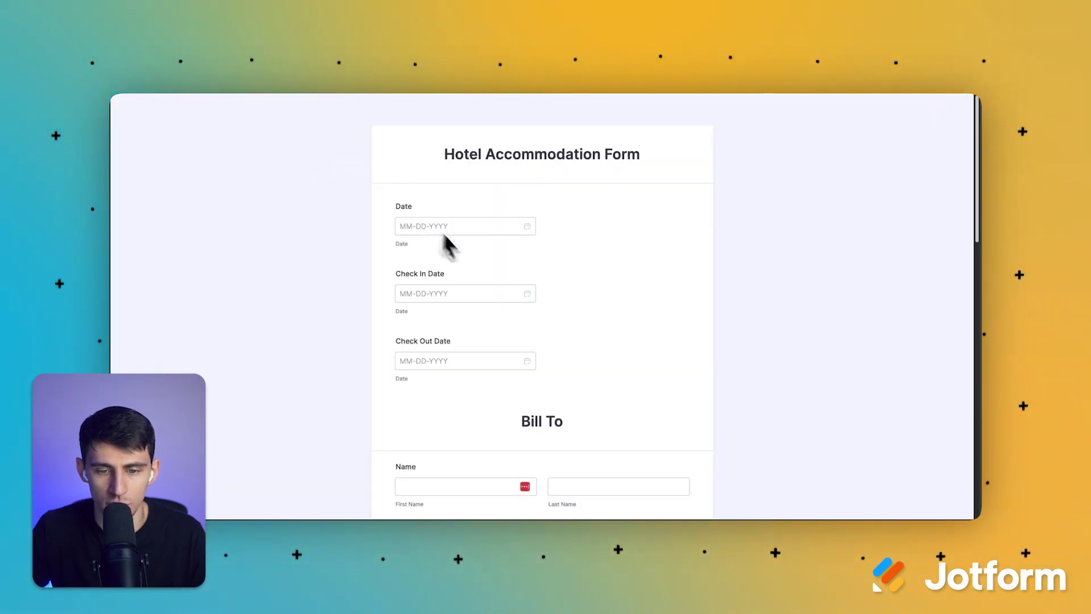
pyautogui.scroll(-8, 574, 369)
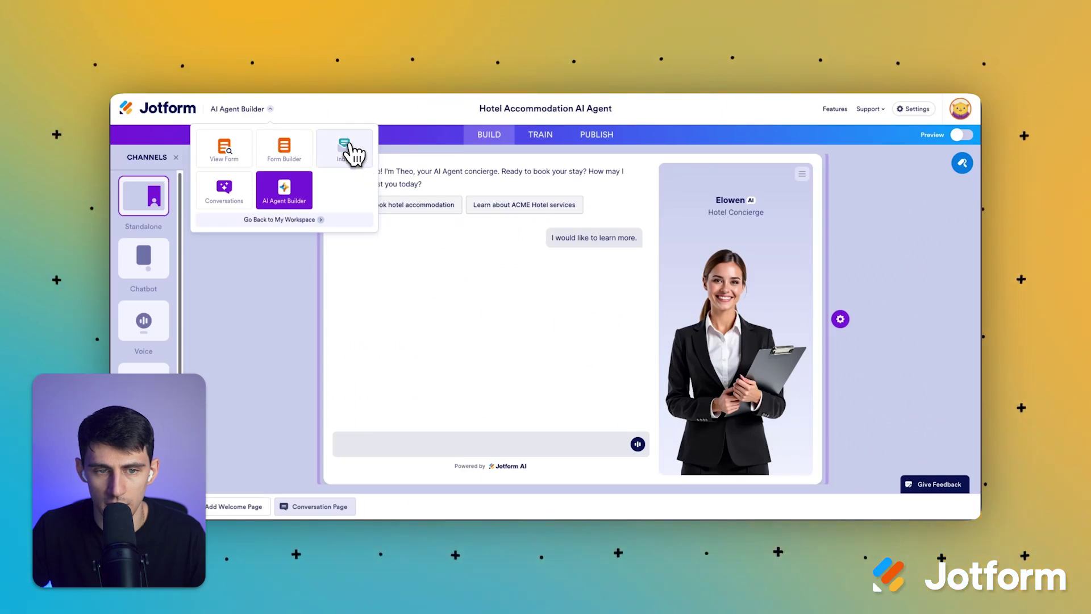
pyautogui.click(346, 146)
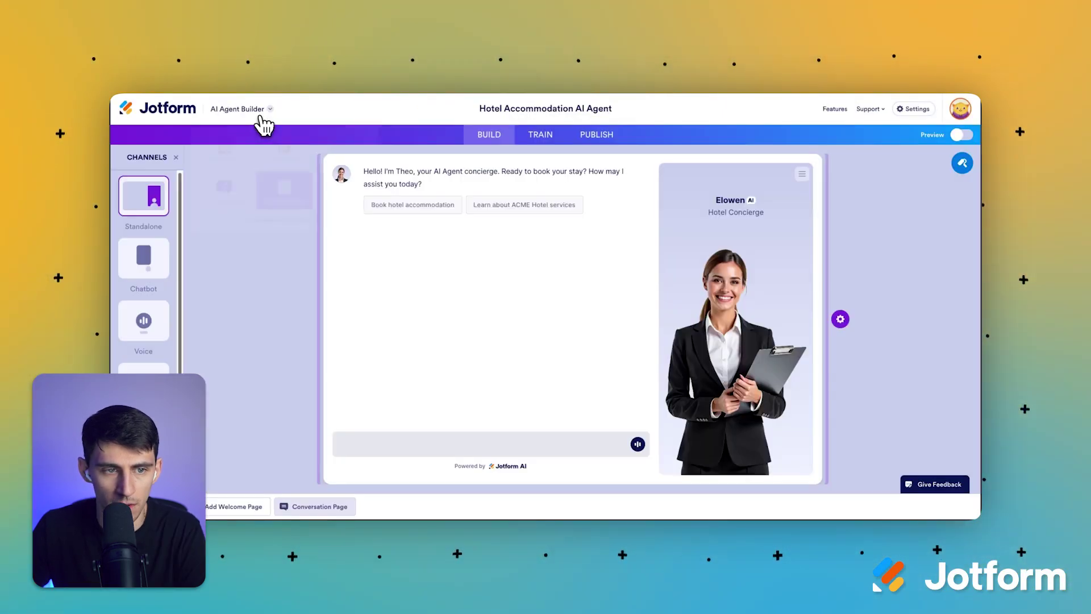
pyautogui.click(261, 111)
pyautogui.click(247, 187)
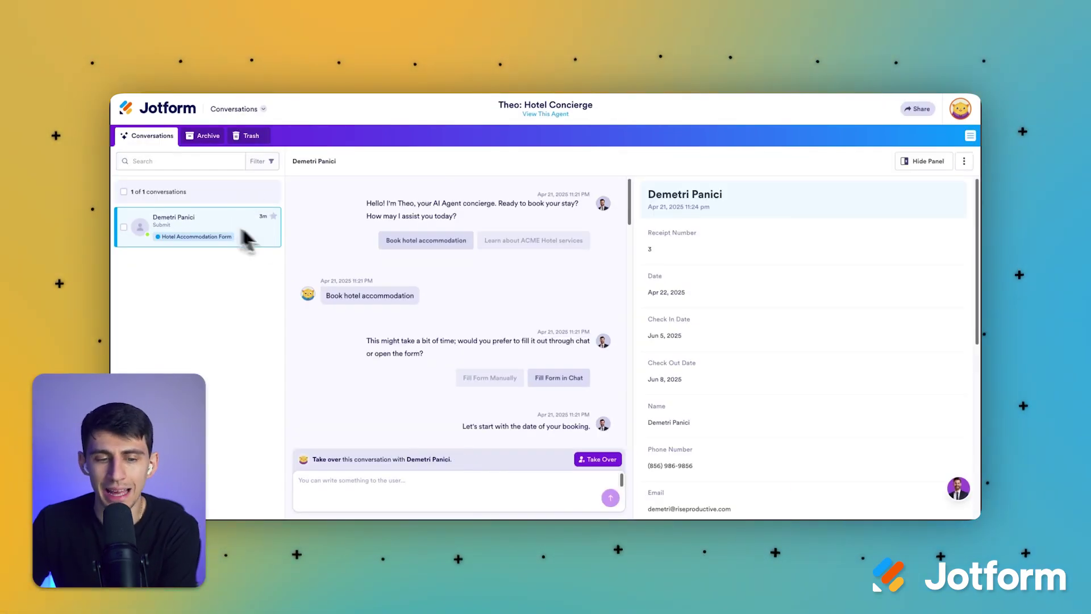
# Step: Read the booking transcript with check-in Jun 5 and check-out Jun 8, then open TRAIN
pyautogui.scroll(-10, 439, 414)
pyautogui.scroll(-10, 738, 390)
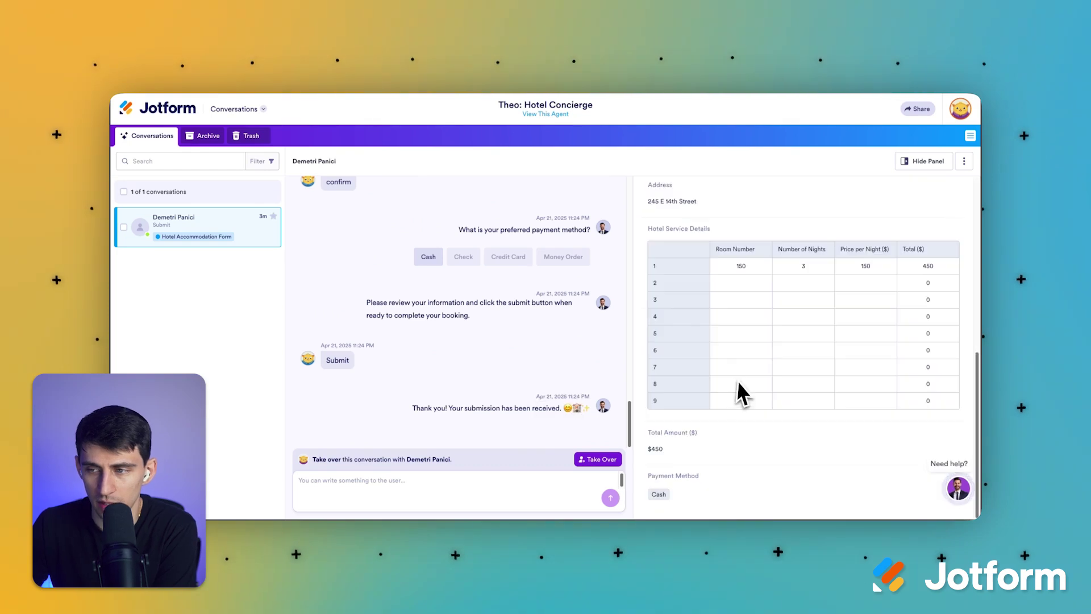
pyautogui.scroll(10, 748, 384)
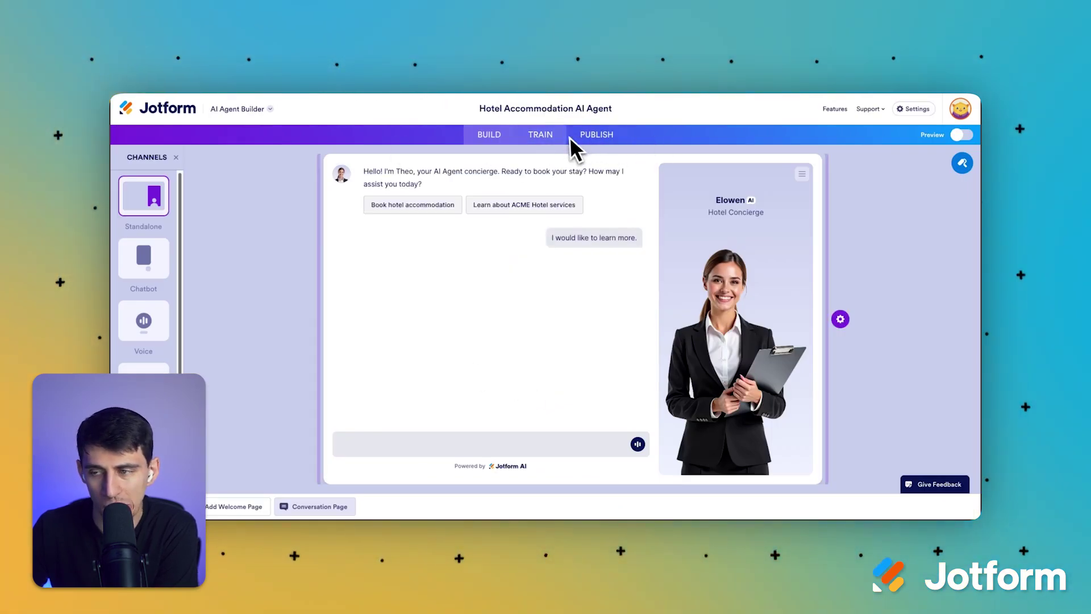
pyautogui.click(272, 111)
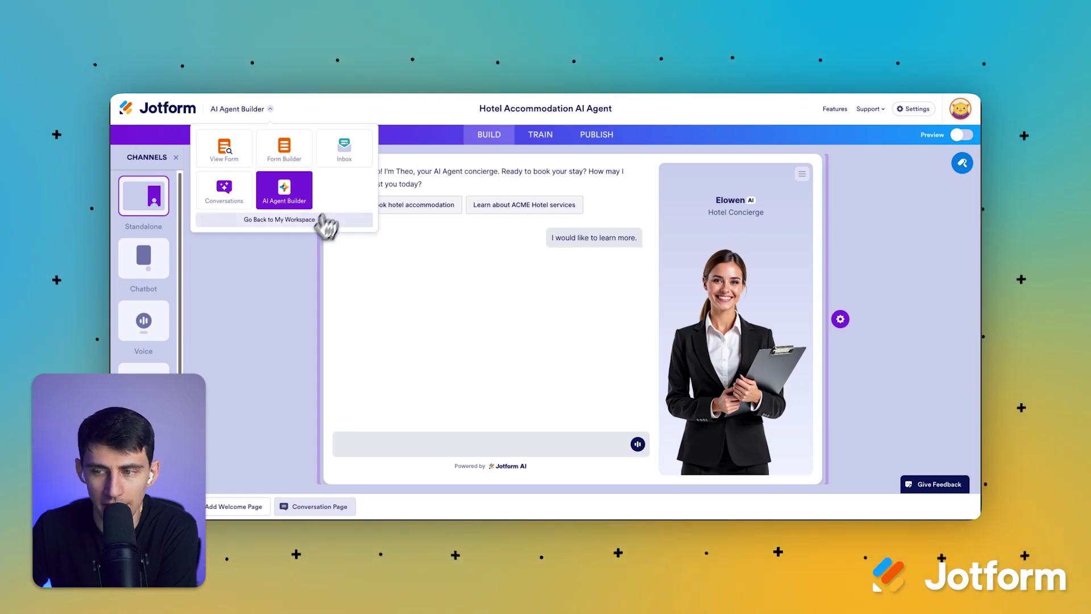
pyautogui.click(540, 134)
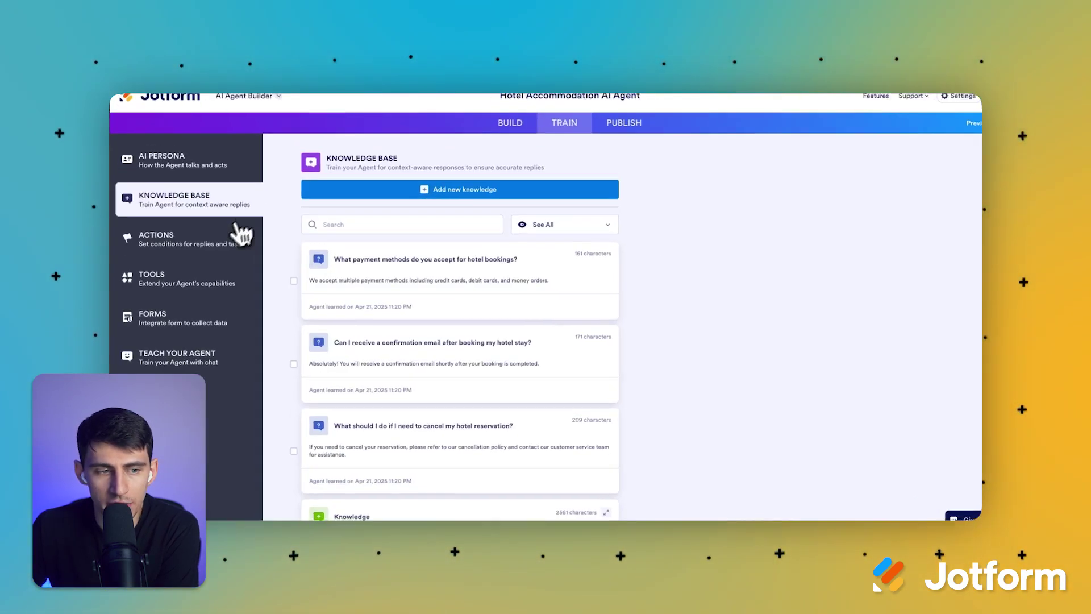
# Step: Compare the AI Persona's chat and voice conversation styles, response settings and guidelines
pyautogui.click(263, 132)
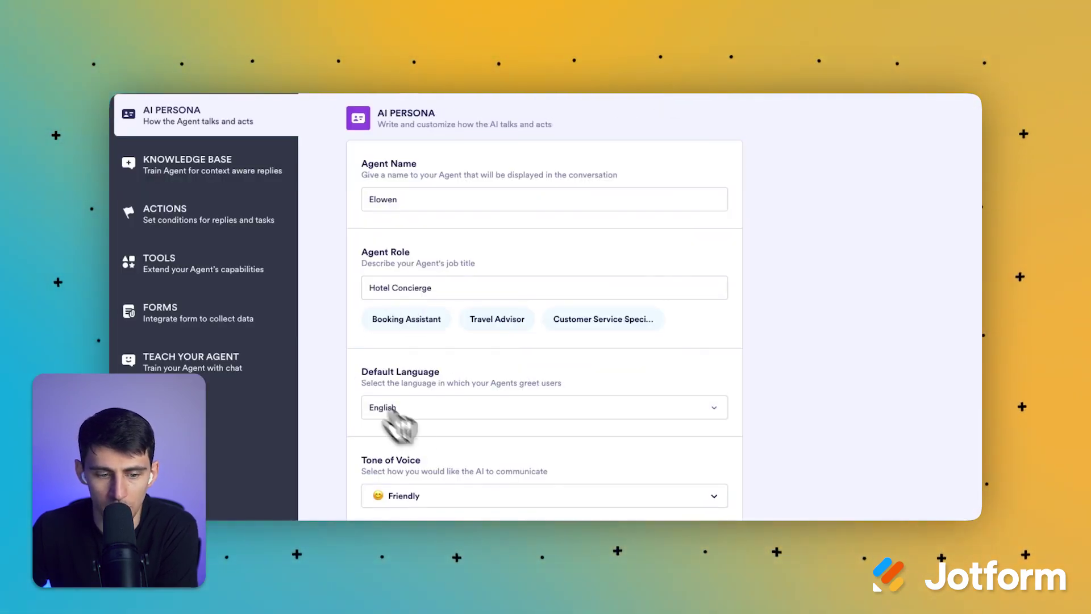
pyautogui.scroll(-4, 437, 406)
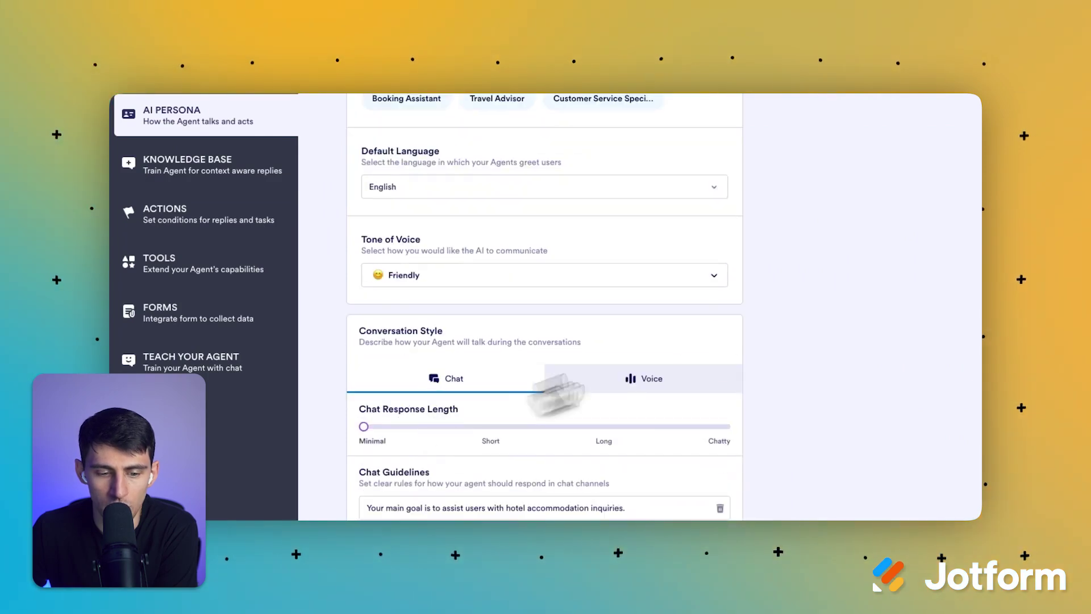
pyautogui.click(642, 378)
pyautogui.click(501, 381)
pyautogui.scroll(-2, 506, 386)
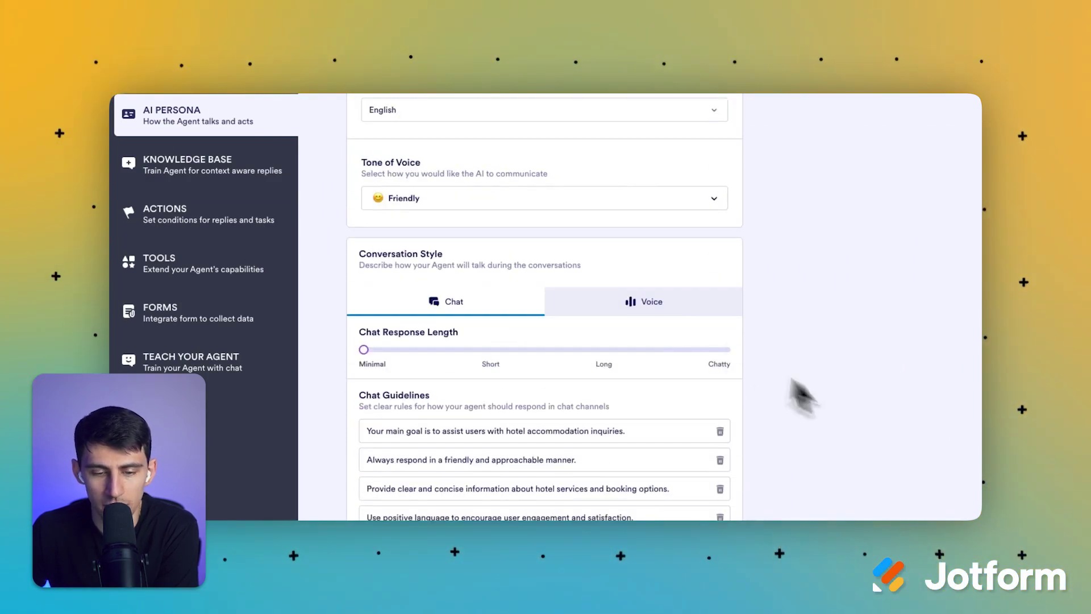
pyautogui.click(659, 302)
pyautogui.scroll(-2, 531, 336)
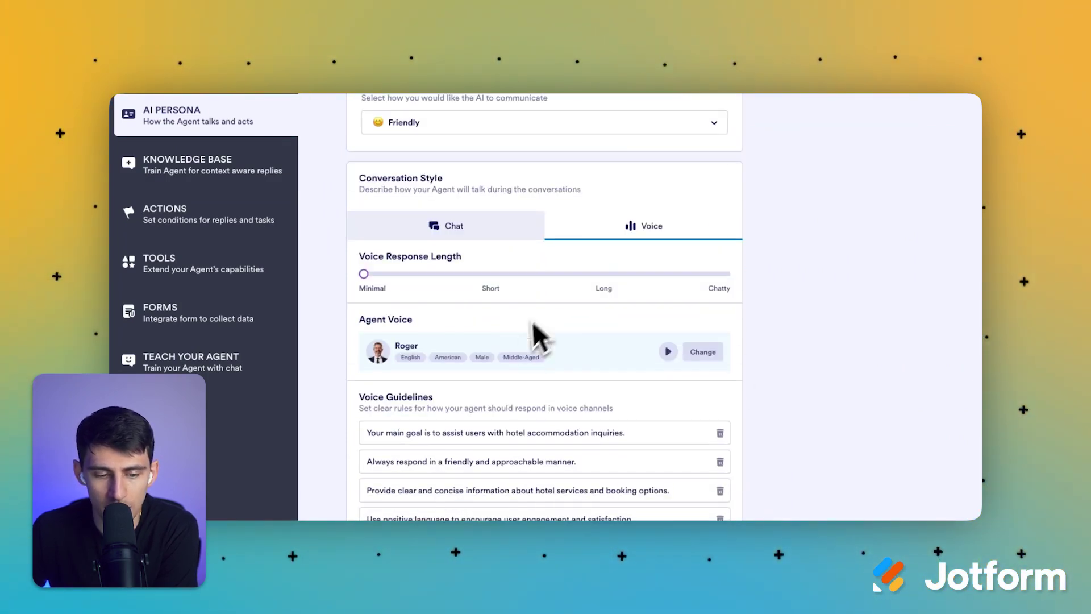
pyautogui.click(476, 238)
pyautogui.click(588, 266)
pyautogui.scroll(-1, 449, 392)
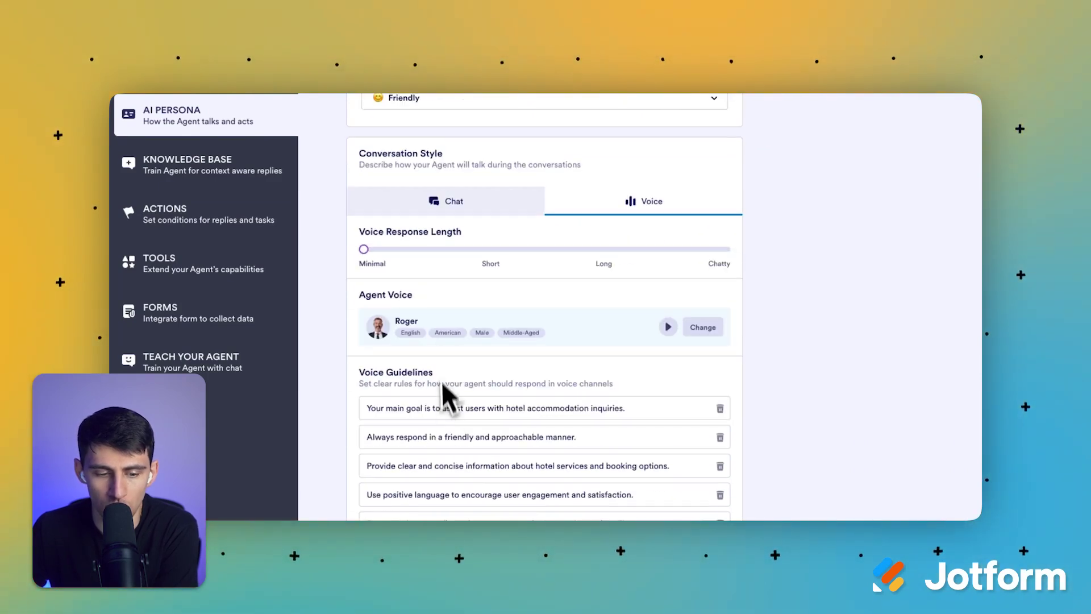
pyautogui.click(451, 200)
pyautogui.scroll(1, 463, 213)
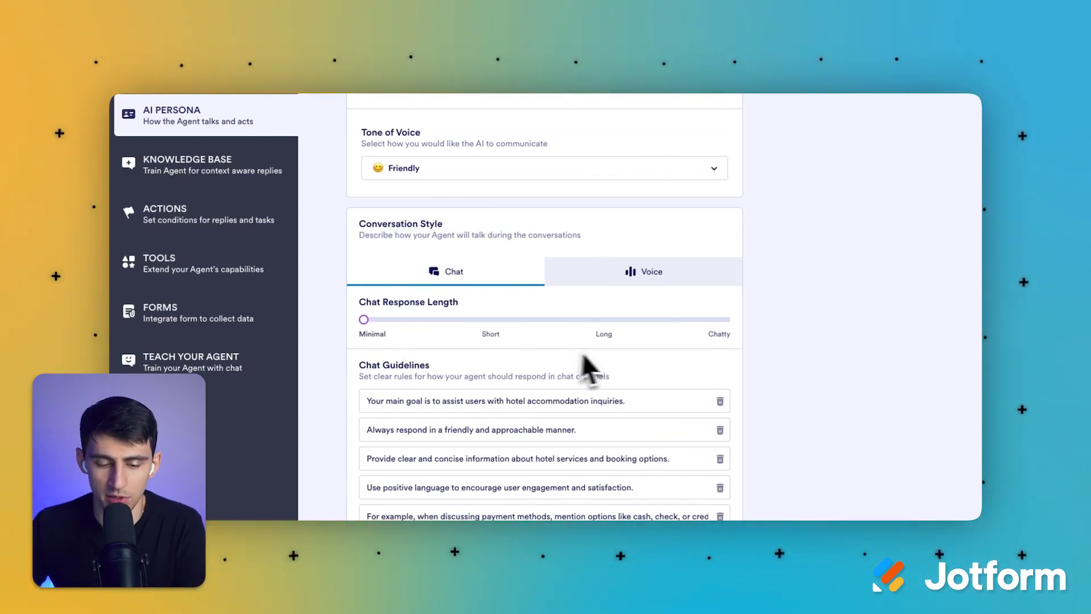
pyautogui.scroll(5, 750, 268)
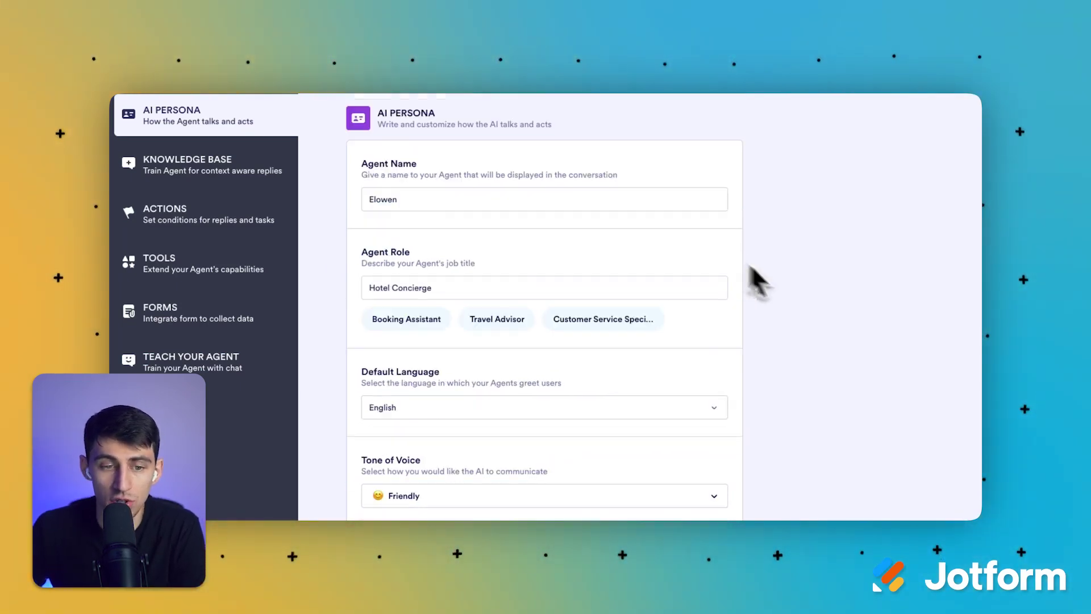
pyautogui.scroll(-4, 770, 312)
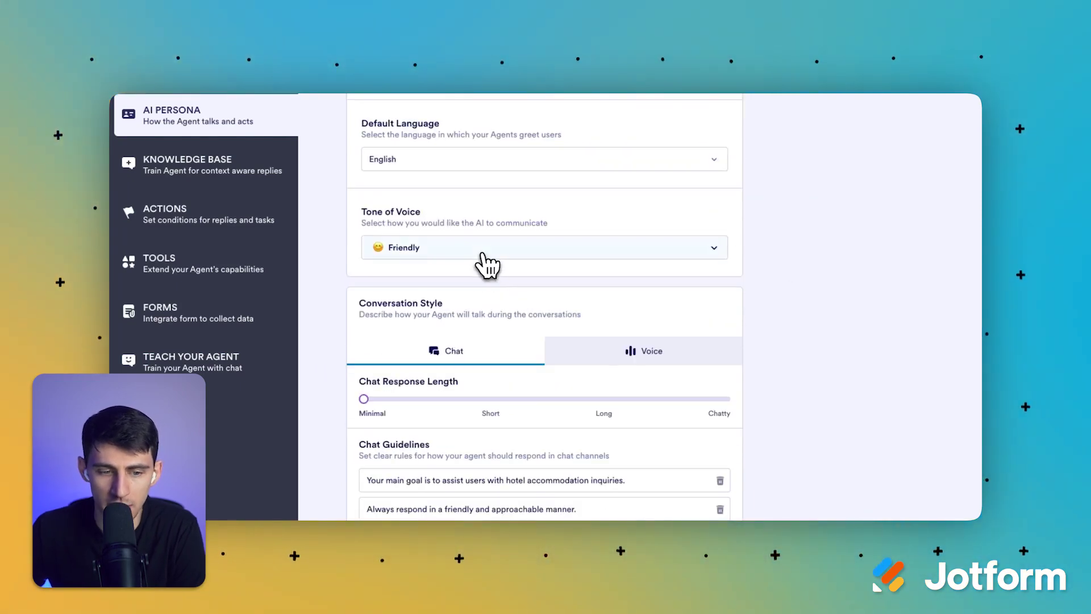
# Step: Check the Tone of Voice options, keeping it set to Friendly
pyautogui.click(487, 256)
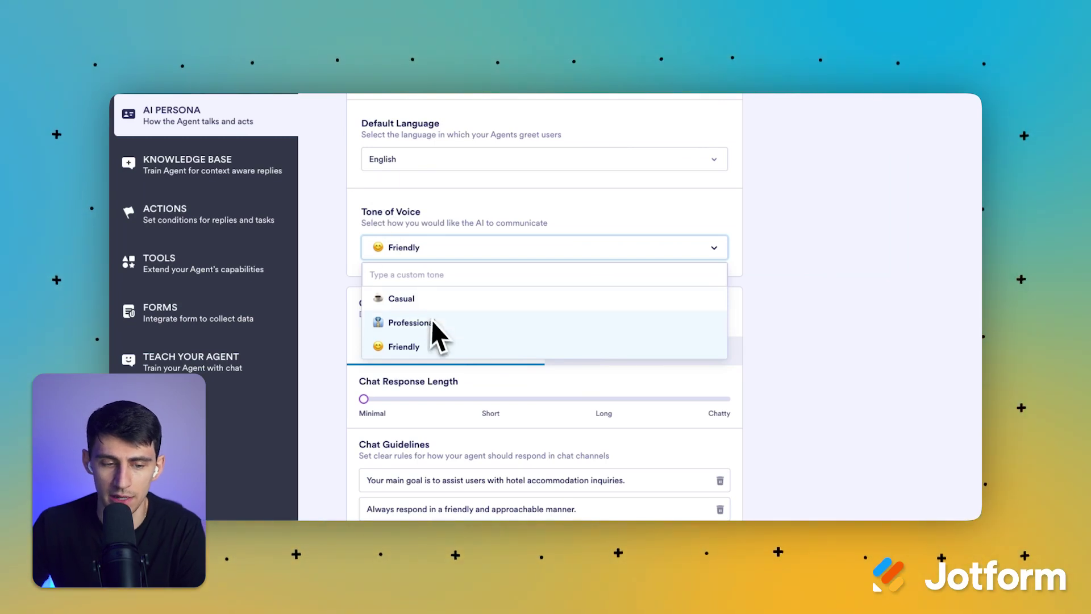
pyautogui.click(403, 247)
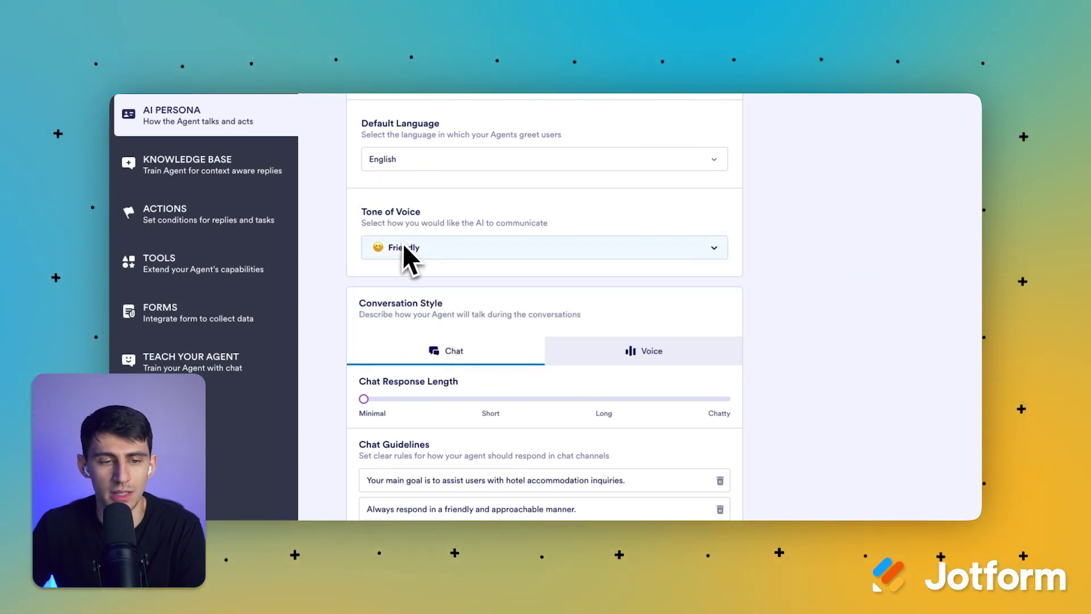
pyautogui.click(262, 176)
# Step: Inspect the ACME Hotel knowledge entry and the accommodations Q&A editor
pyautogui.scroll(-5, 511, 223)
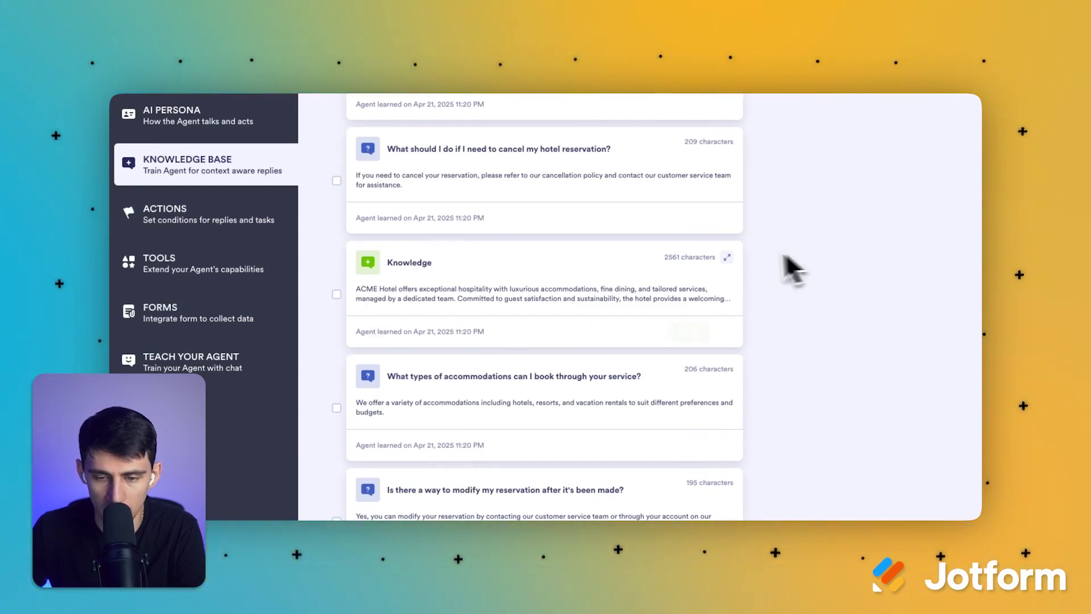
pyautogui.click(730, 258)
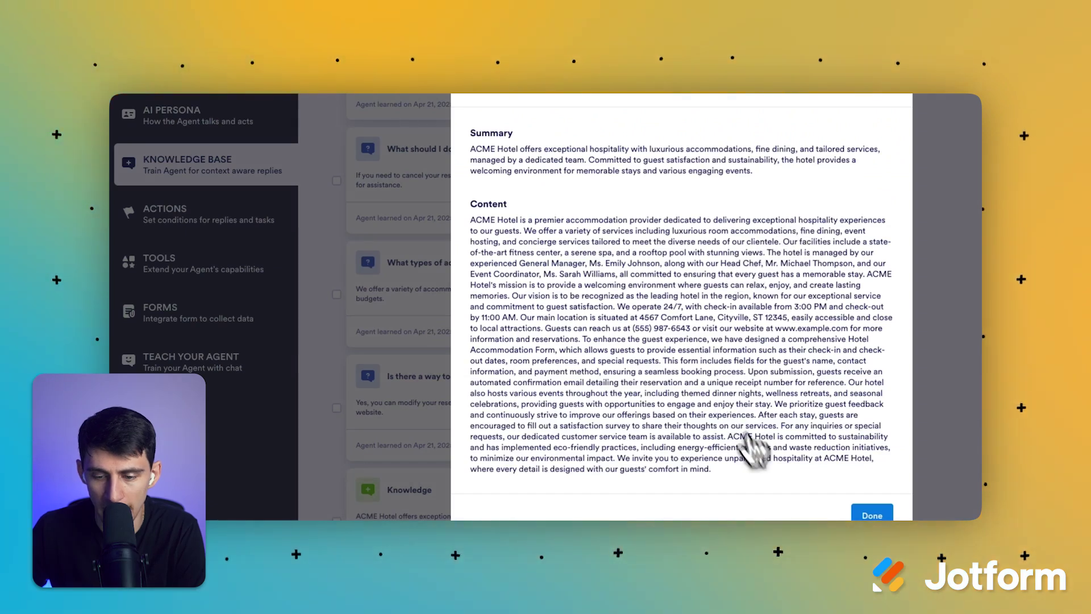
pyautogui.click(859, 511)
pyautogui.click(692, 334)
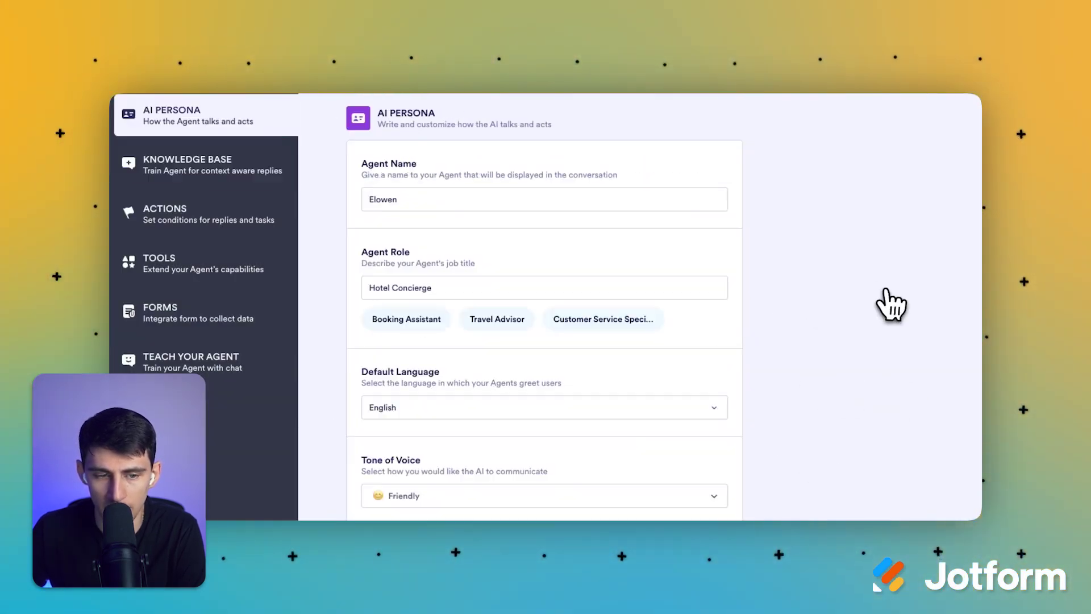
pyautogui.scroll(-2, 483, 272)
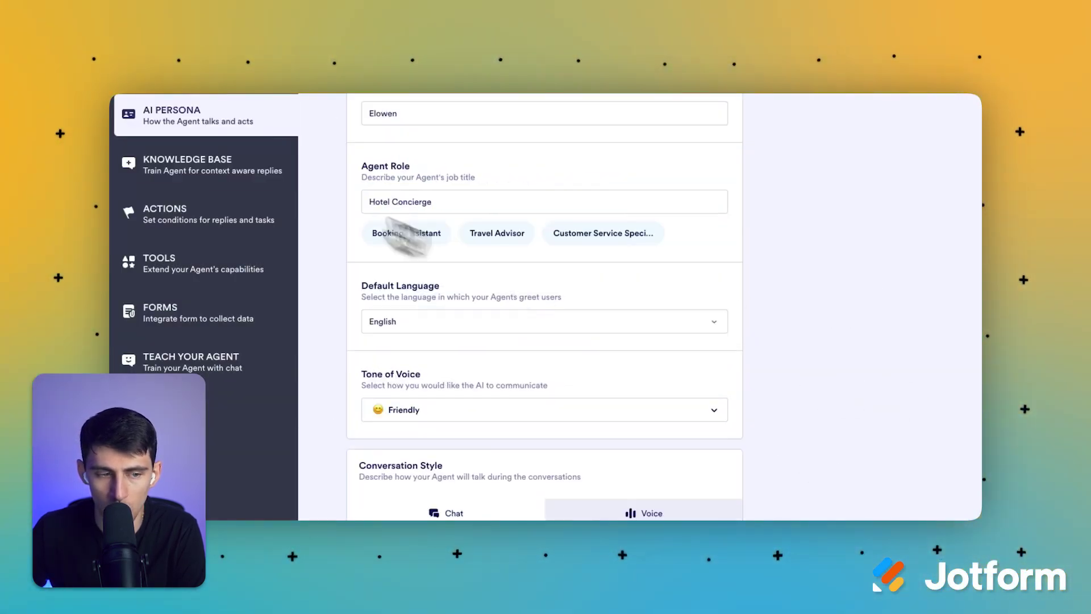
pyautogui.click(251, 168)
# Step: Look at the Add new knowledge options, previewing the Link and Knowledge sources
pyautogui.scroll(-3, 818, 346)
pyautogui.click(529, 151)
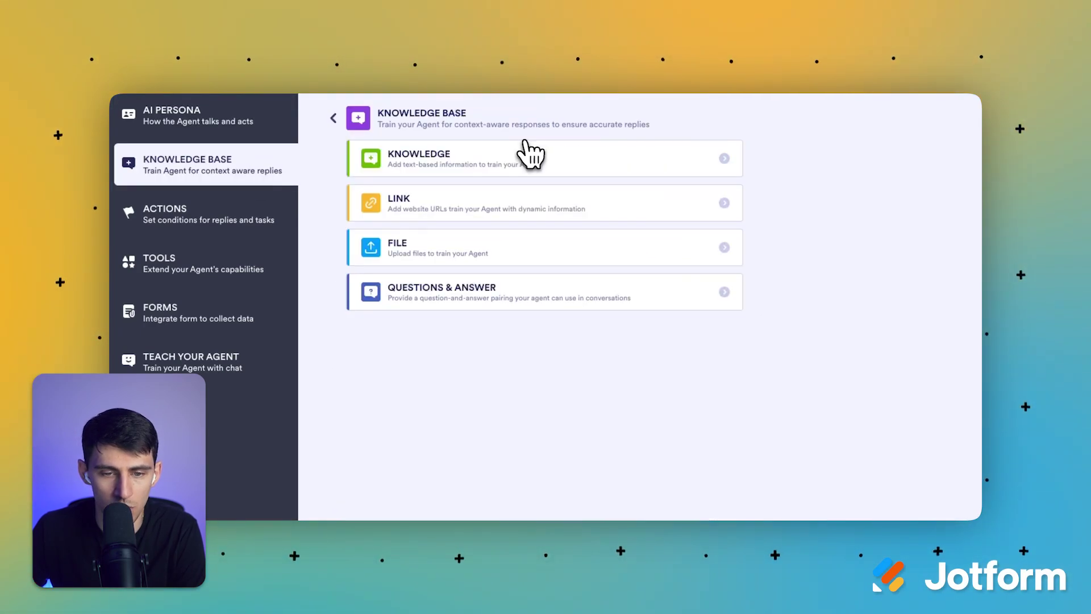
pyautogui.click(489, 217)
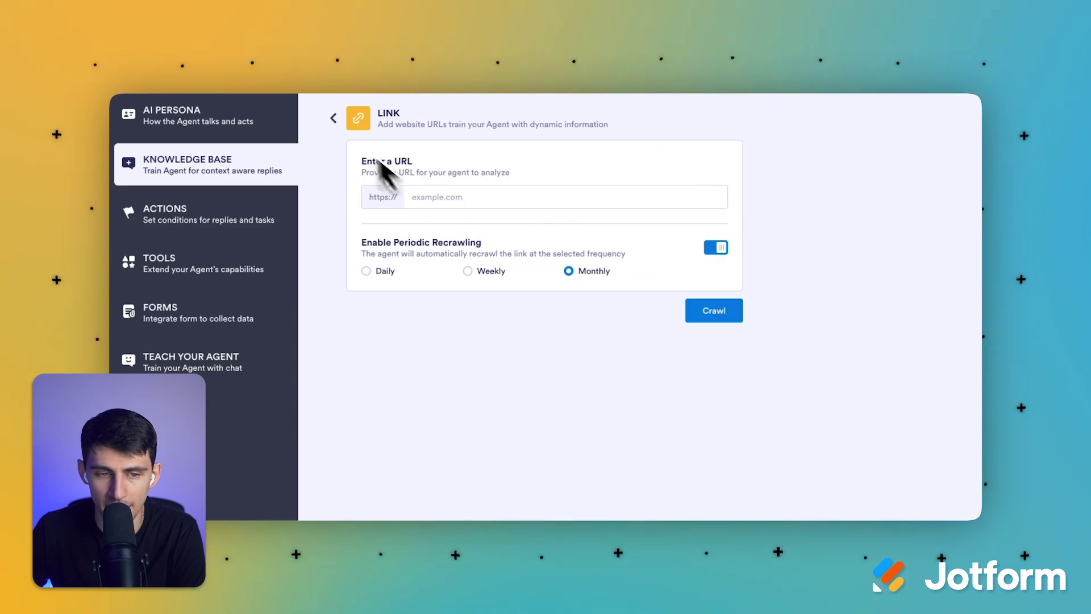
pyautogui.click(333, 118)
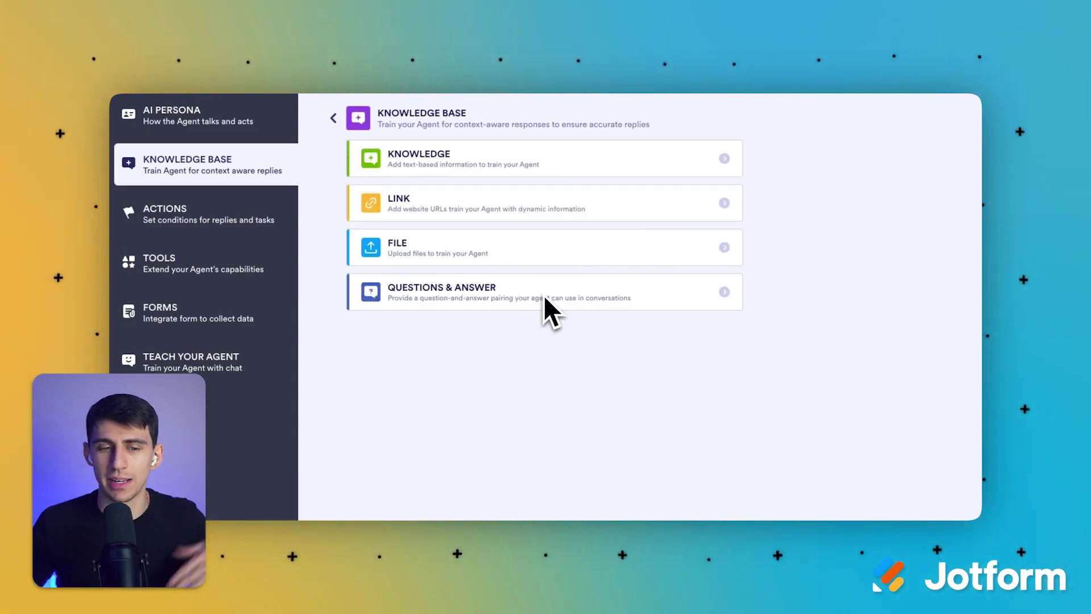
pyautogui.click(550, 165)
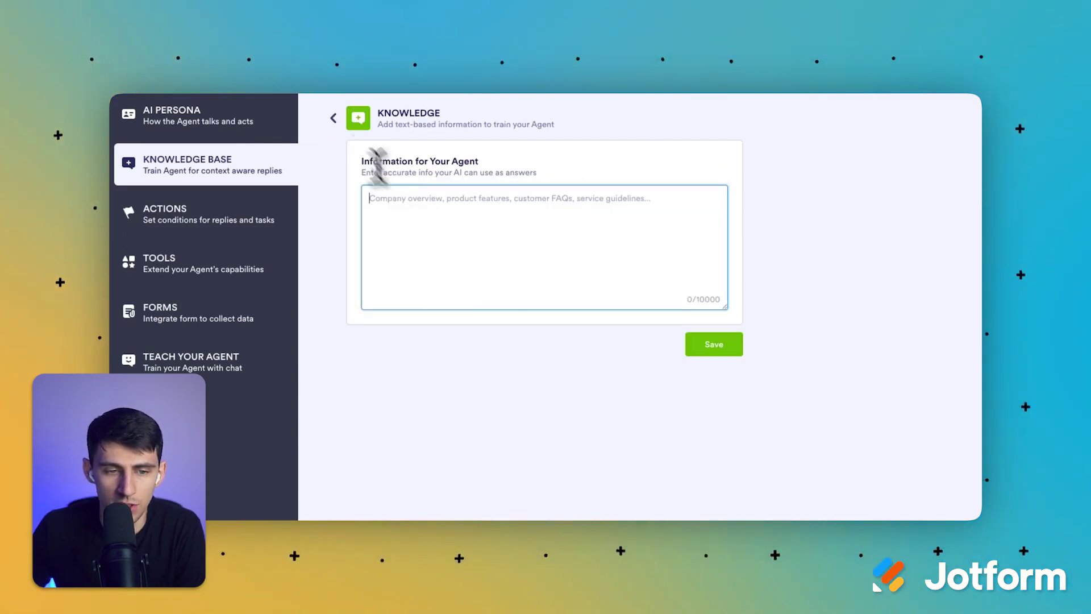
pyautogui.click(336, 119)
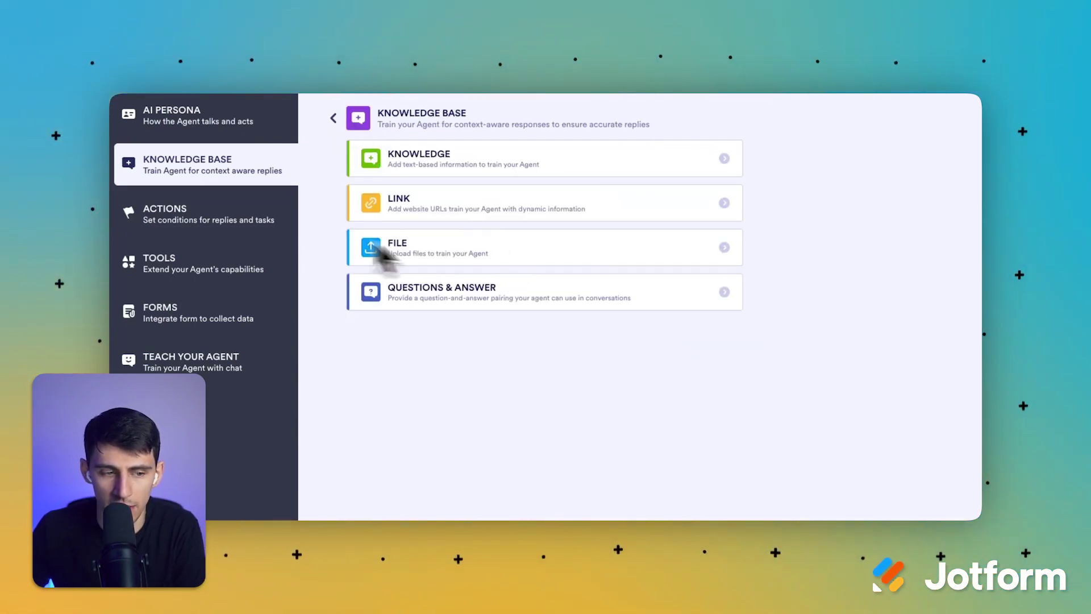
# Step: Open the agent's Actions settings and browse the WHEN trigger-condition list twice
pyautogui.click(277, 226)
pyautogui.click(565, 215)
pyautogui.scroll(-2, 605, 290)
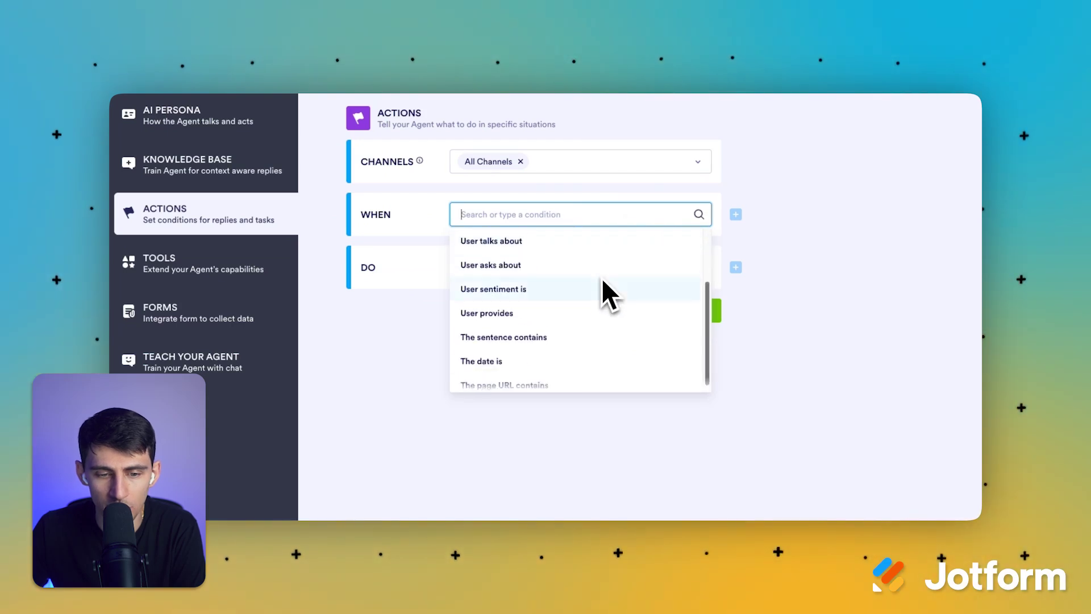
pyautogui.scroll(3, 601, 278)
pyautogui.click(424, 196)
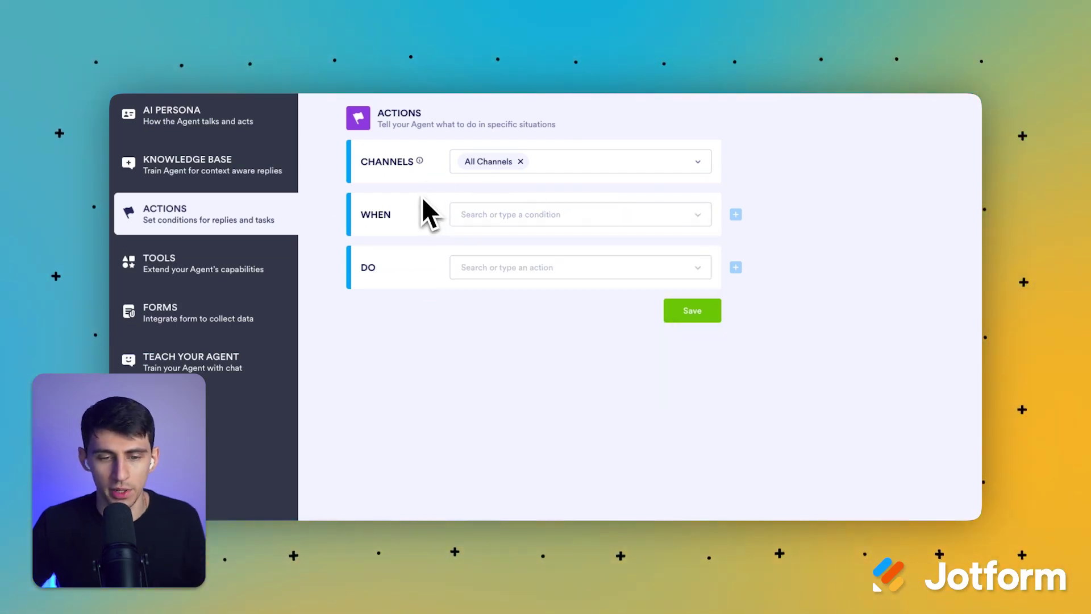
pyautogui.click(498, 221)
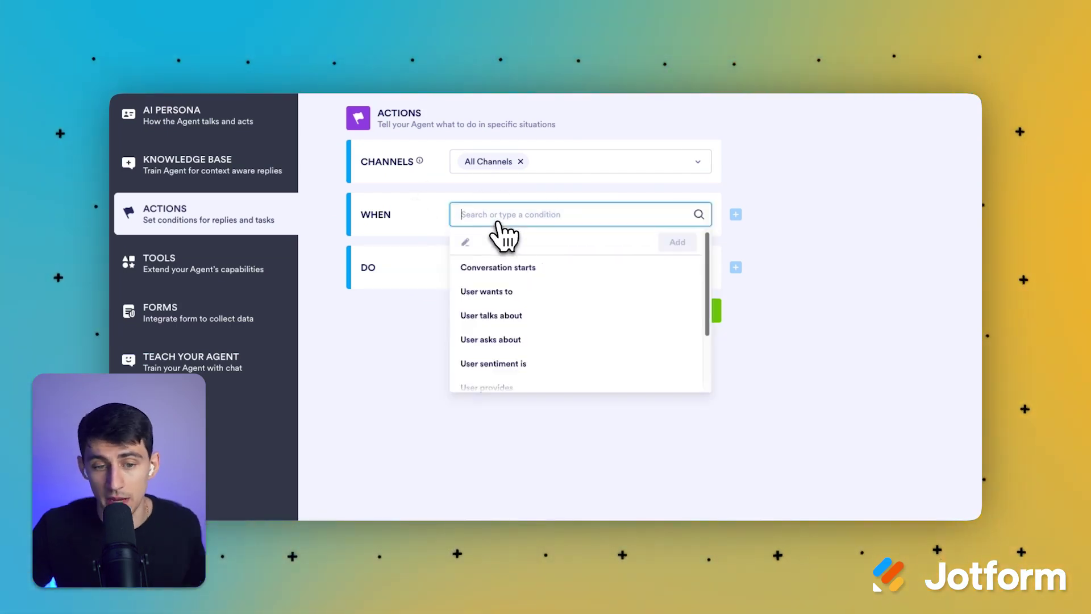
pyautogui.scroll(-3, 500, 290)
pyautogui.scroll(3, 500, 305)
pyautogui.click(381, 207)
# Step: Scroll through the DO list of available agent actions, then reopen the trigger conditions
pyautogui.click(486, 266)
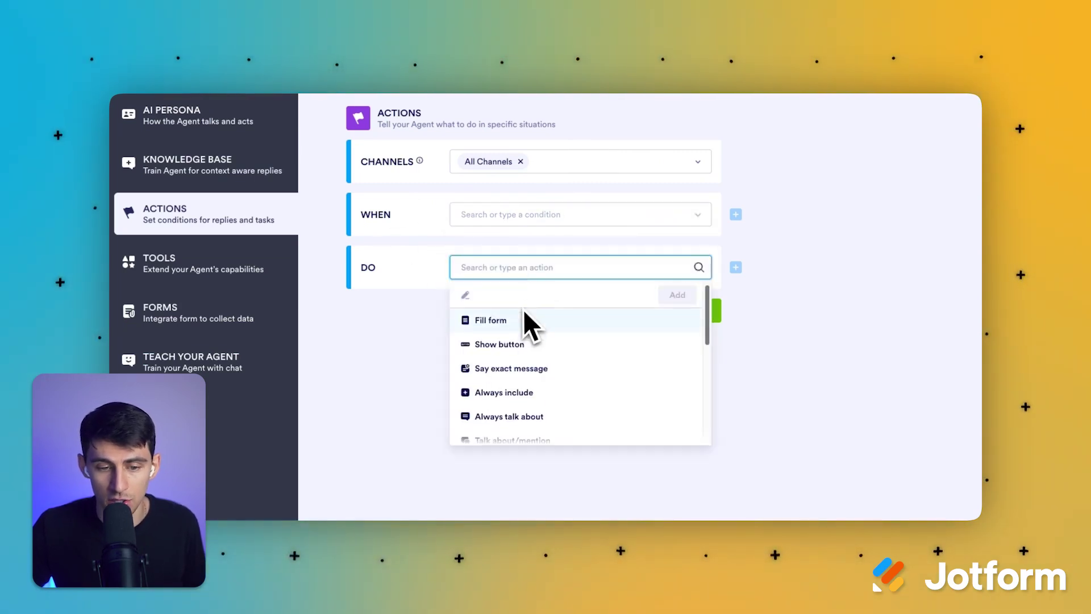
pyautogui.scroll(-5, 523, 316)
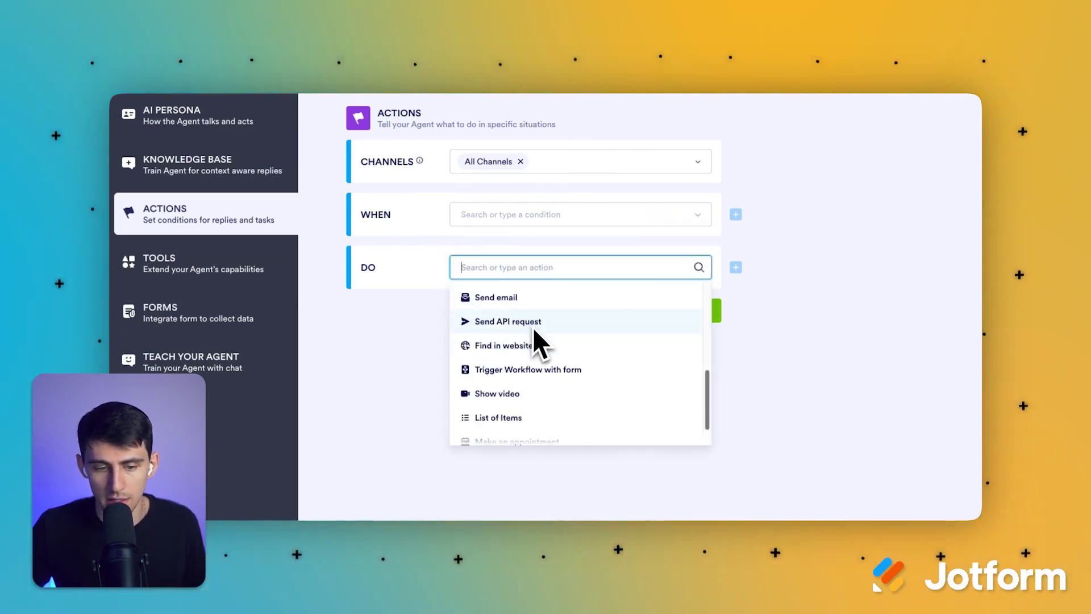
pyautogui.scroll(-1, 529, 329)
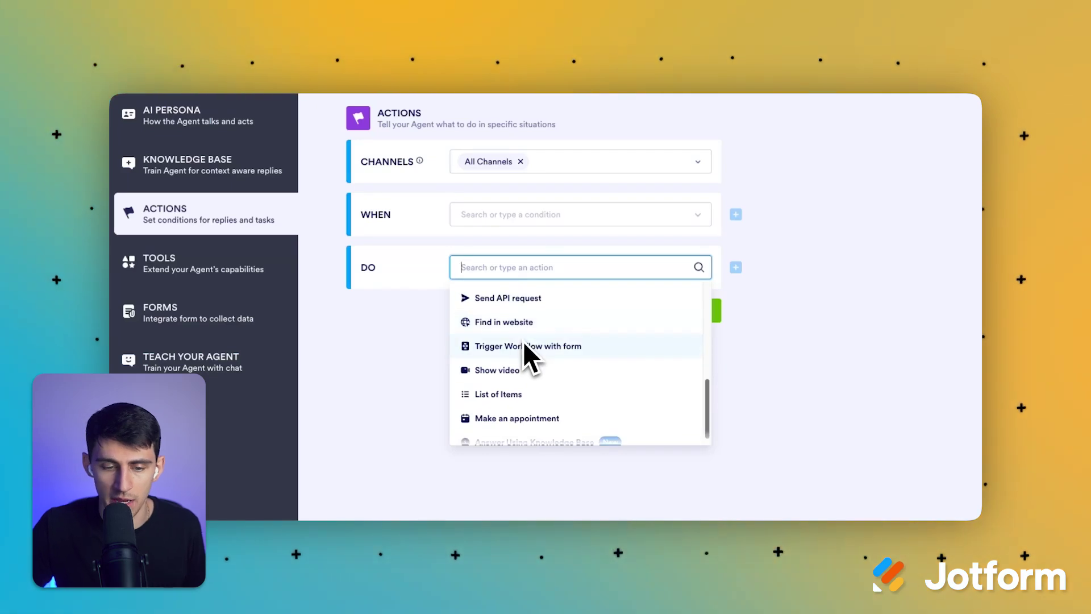
pyautogui.scroll(-1, 554, 364)
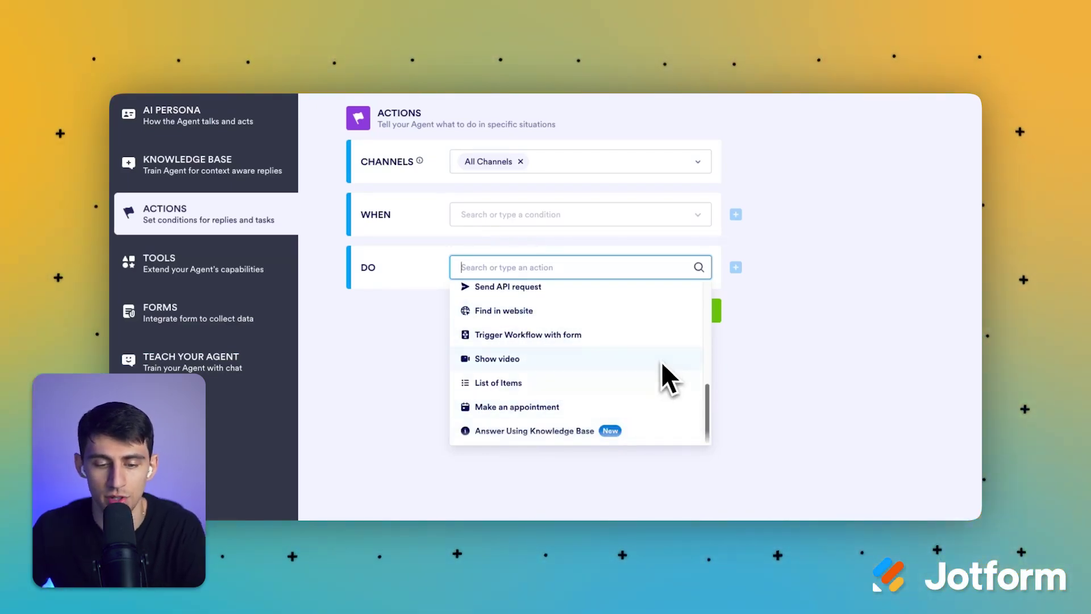
pyautogui.scroll(7, 664, 369)
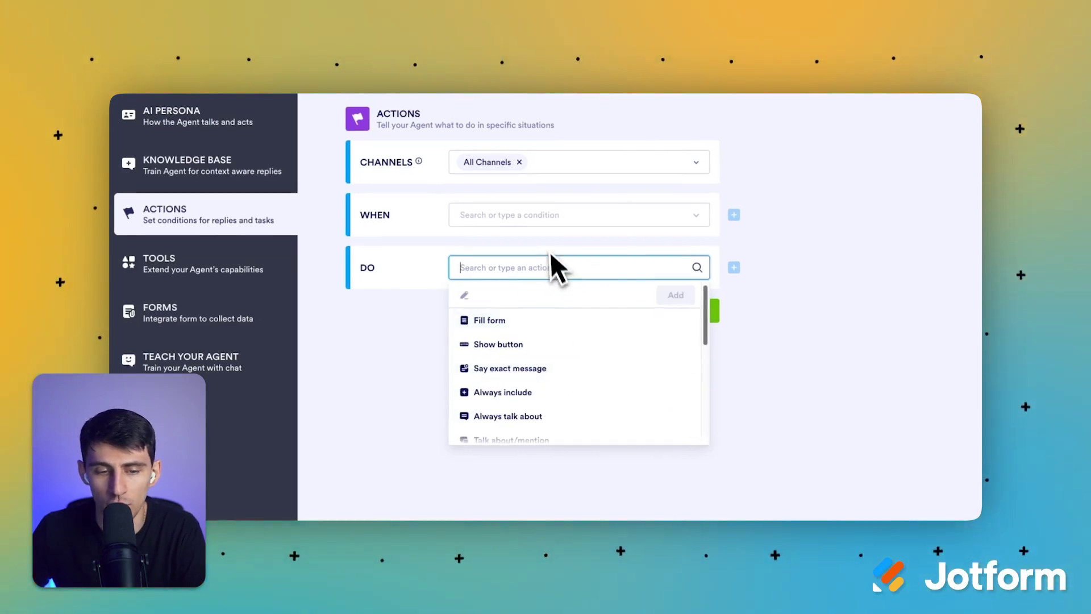
pyautogui.click(546, 231)
pyautogui.click(443, 257)
pyautogui.scroll(-2, 533, 331)
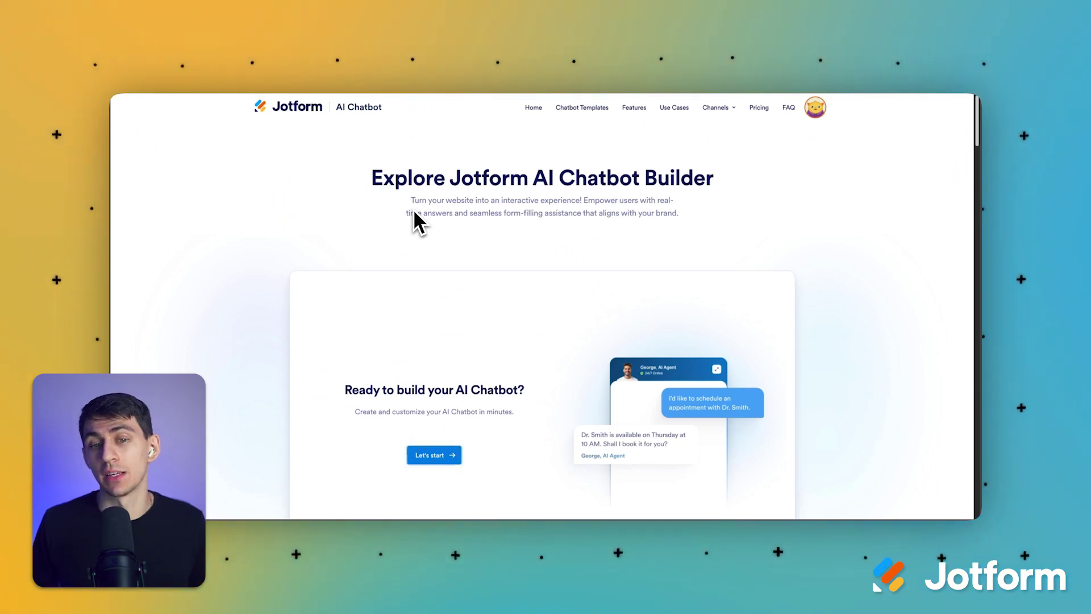
# Step: Create an AI chatbot from a pasted hotel description covering reservations, FAQs, local tips and support
pyautogui.scroll(-2, 598, 196)
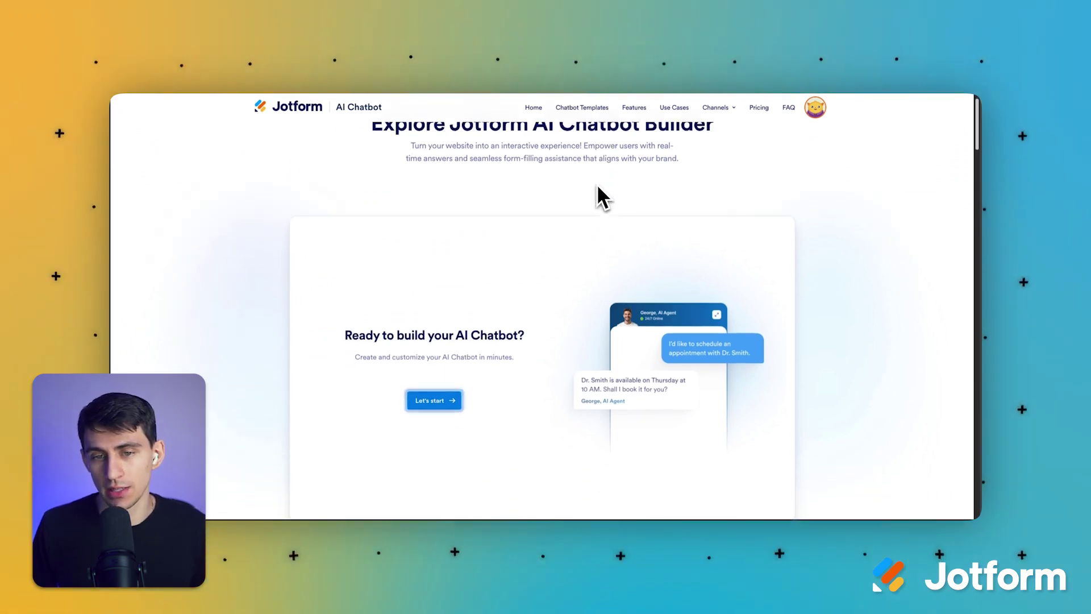
pyautogui.scroll(2, 598, 196)
pyautogui.scroll(-3, 599, 187)
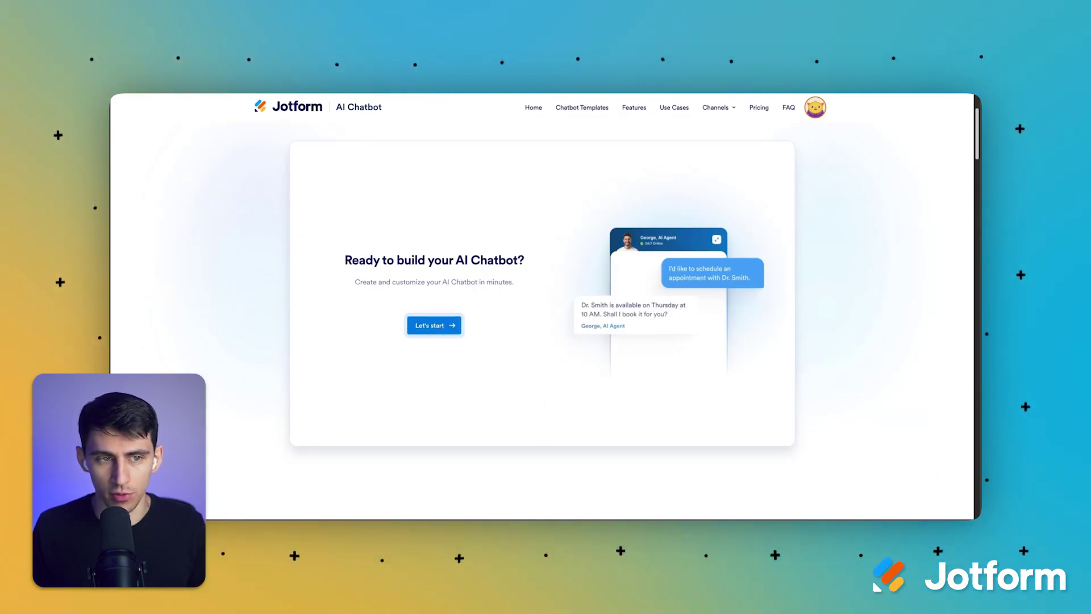
pyautogui.click(437, 327)
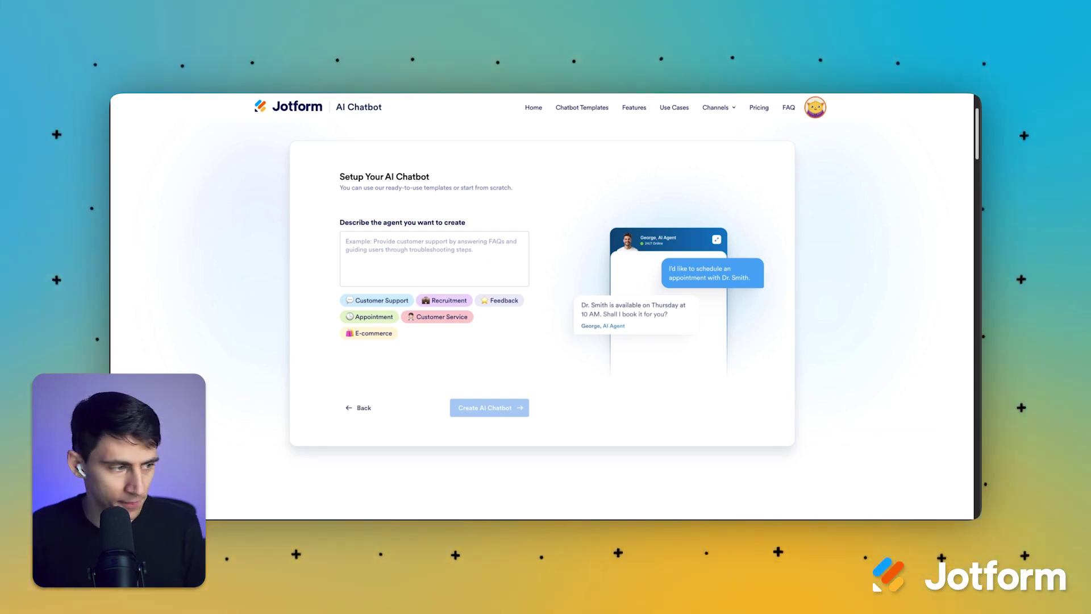
pyautogui.click(481, 259)
pyautogui.write('Create an AI chatbot for a hotel that assists guests with reservations, answers common questions, provides local recommendations, and handles customer support.')
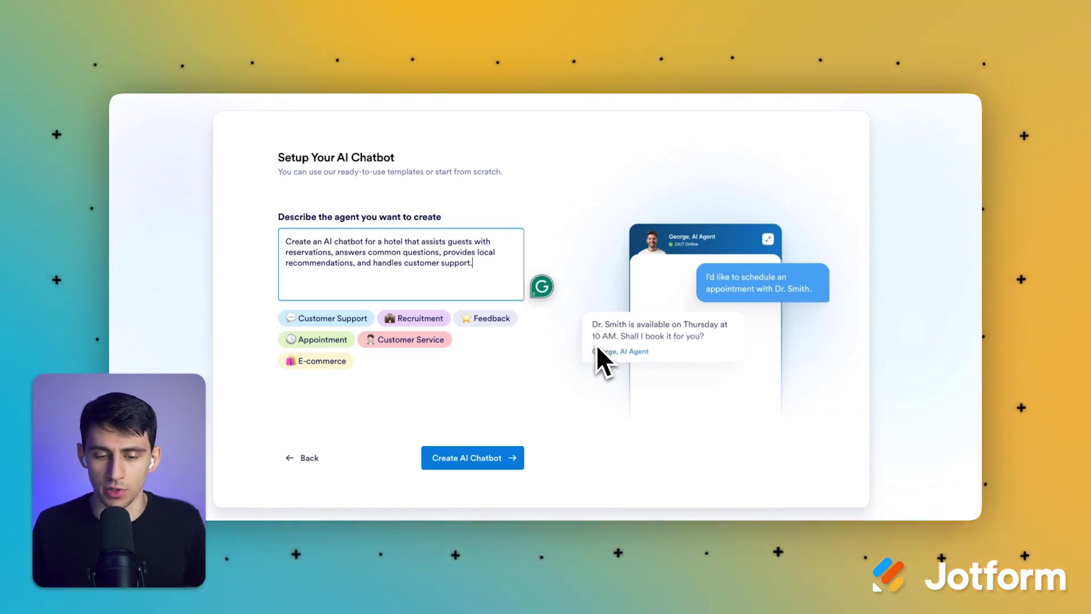
pyautogui.click(480, 459)
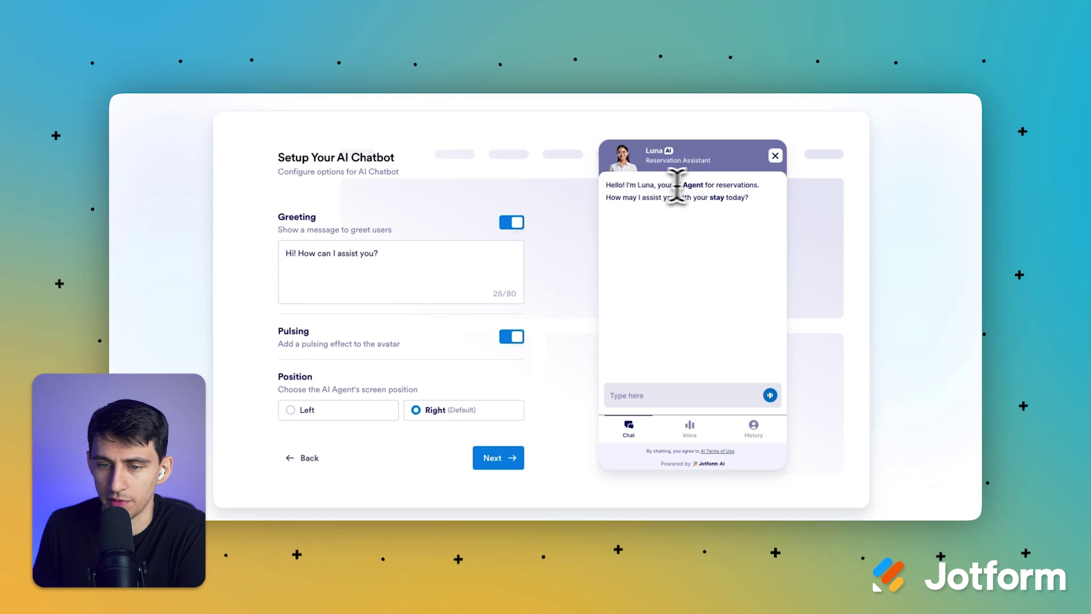
# Step: Replace 'assist you?' in Luna's greeting with 'help you book a reservation today?'
pyautogui.moveTo(611, 199); pyautogui.dragTo(754, 197)
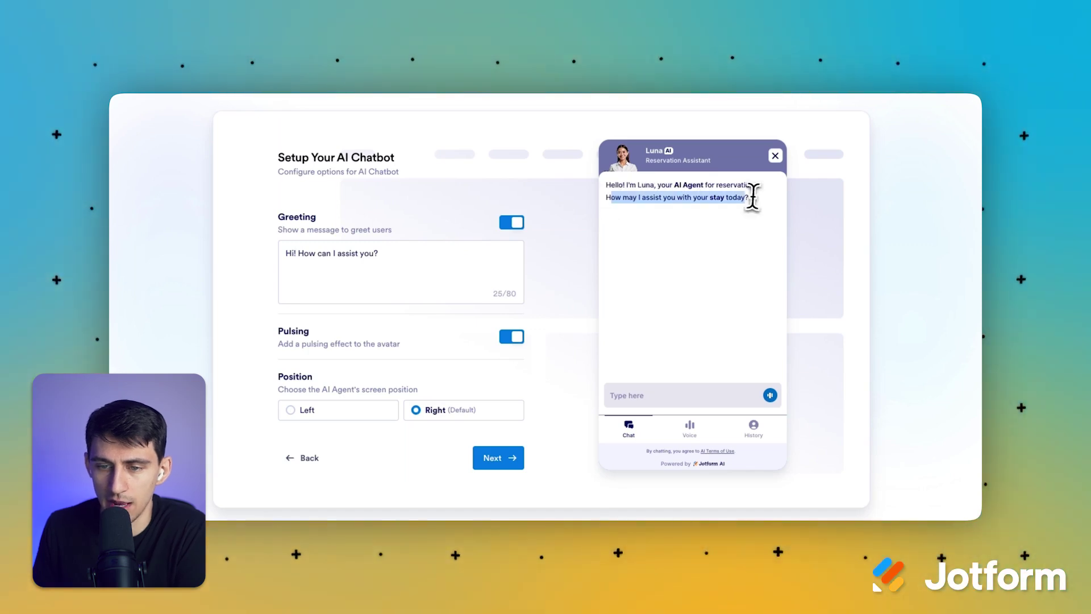
pyautogui.click(755, 197)
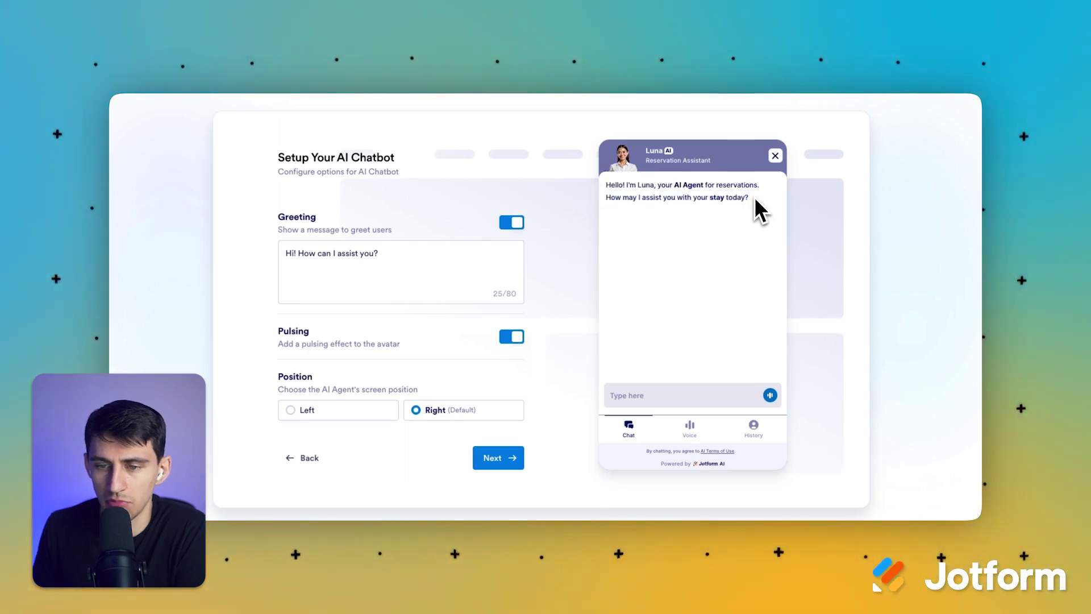
pyautogui.doubleClick(646, 191)
pyautogui.click(370, 261)
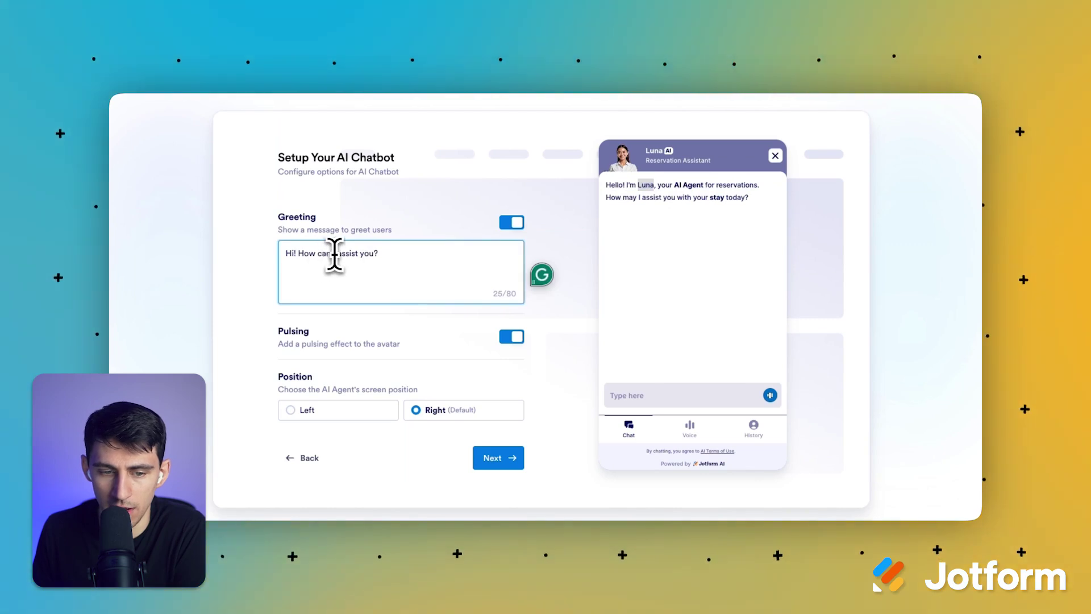
pyautogui.moveTo(336, 254); pyautogui.dragTo(426, 256)
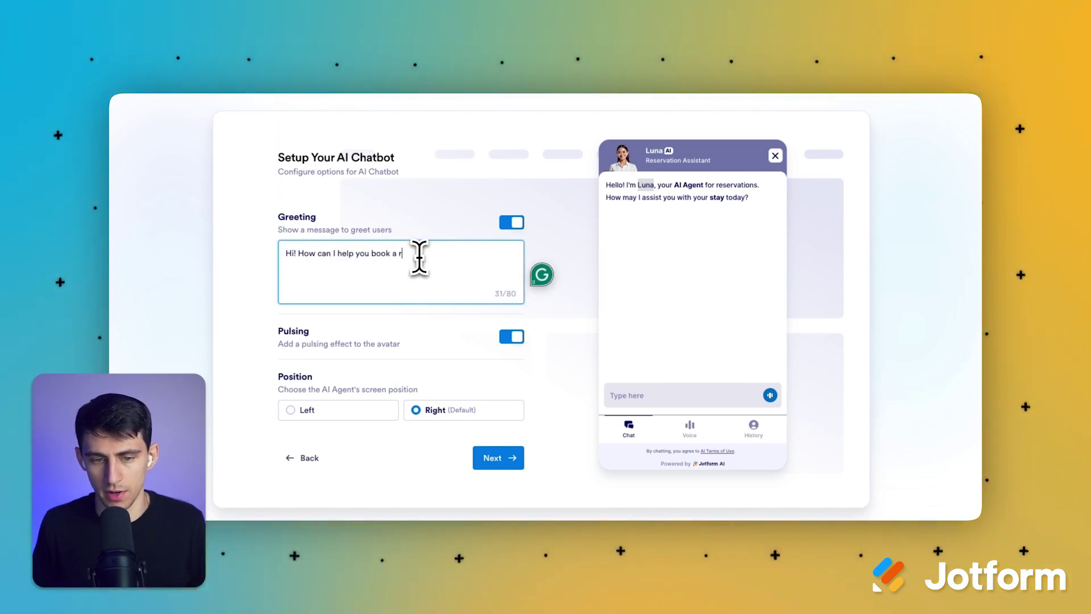
pyautogui.write('?')
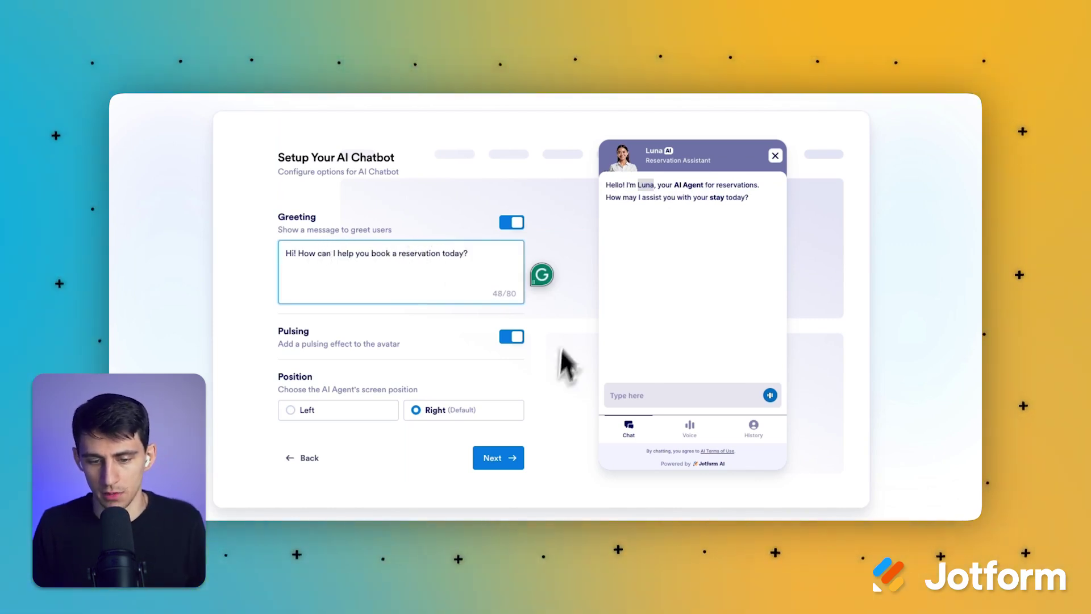
pyautogui.click(414, 409)
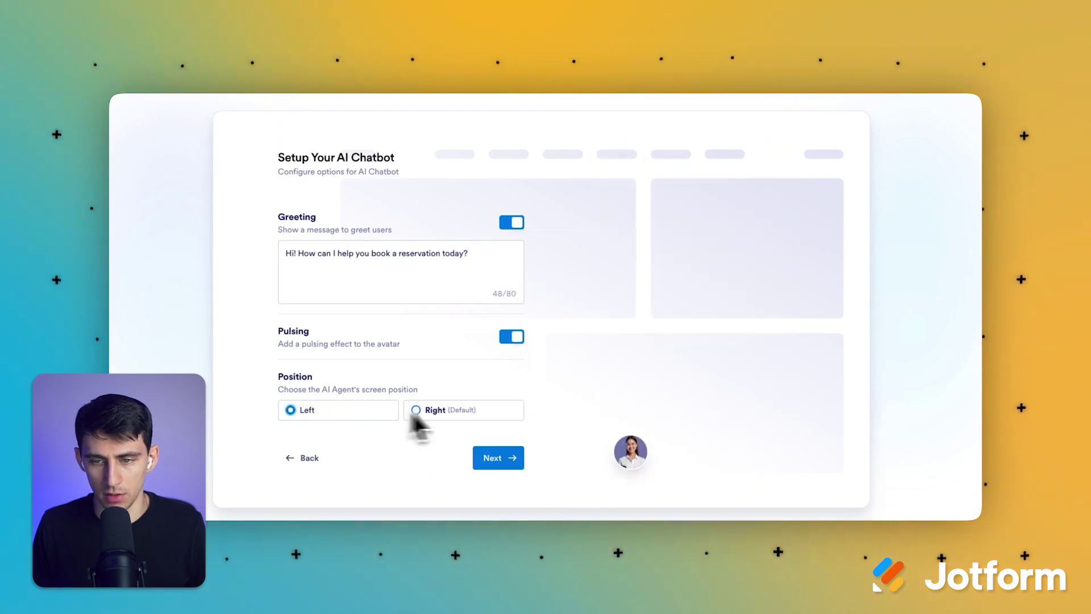
pyautogui.click(490, 458)
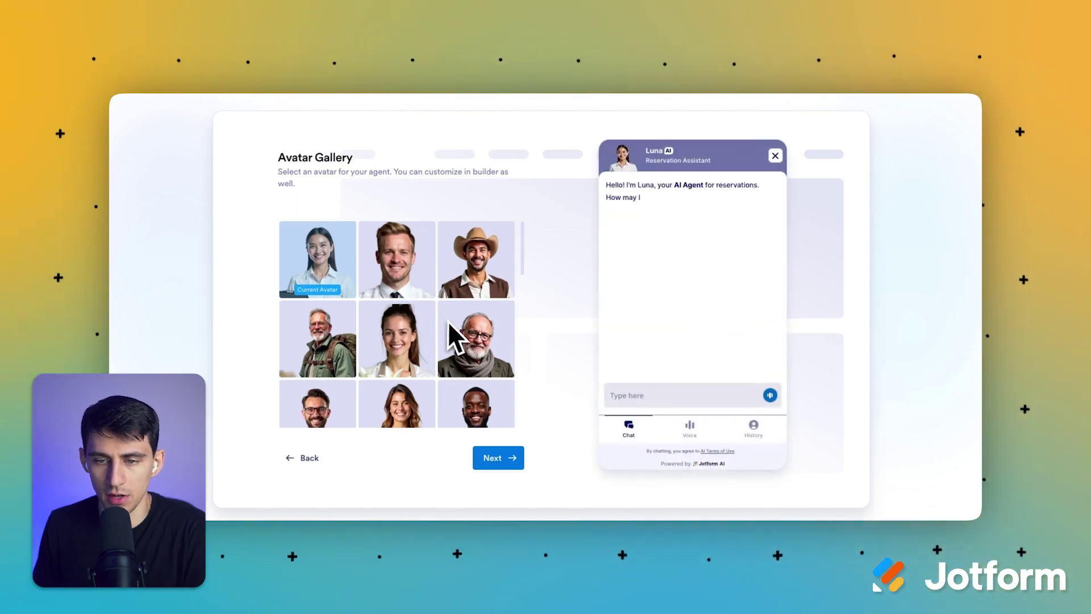
# Step: Browse the Avatar Gallery and choose the smiling bald man in a suit
pyautogui.scroll(-3, 500, 324)
pyautogui.scroll(-1, 500, 324)
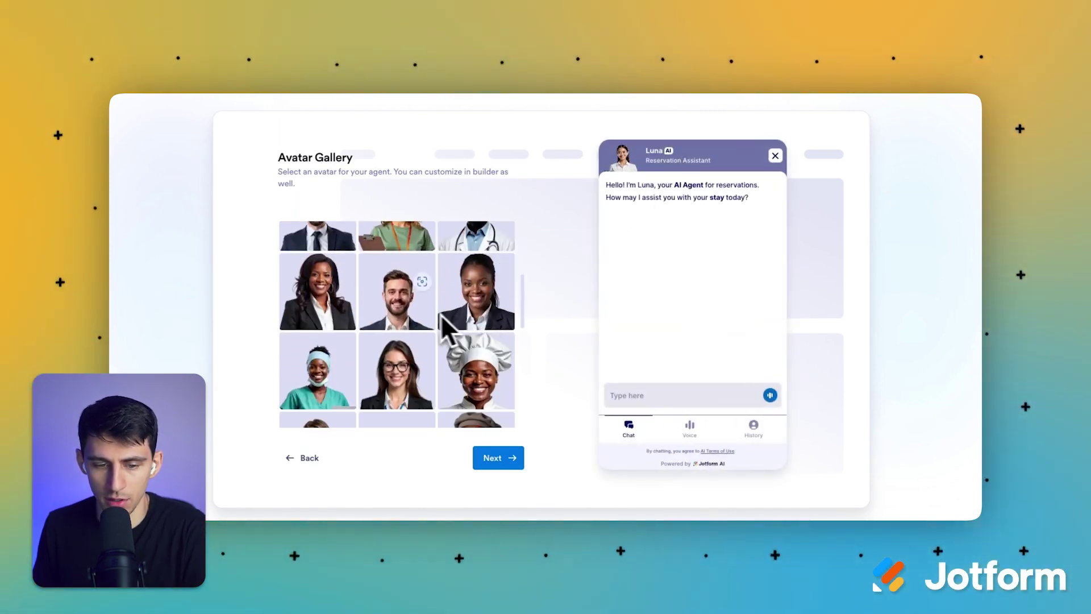
pyautogui.scroll(-3, 487, 329)
pyautogui.scroll(-2, 429, 314)
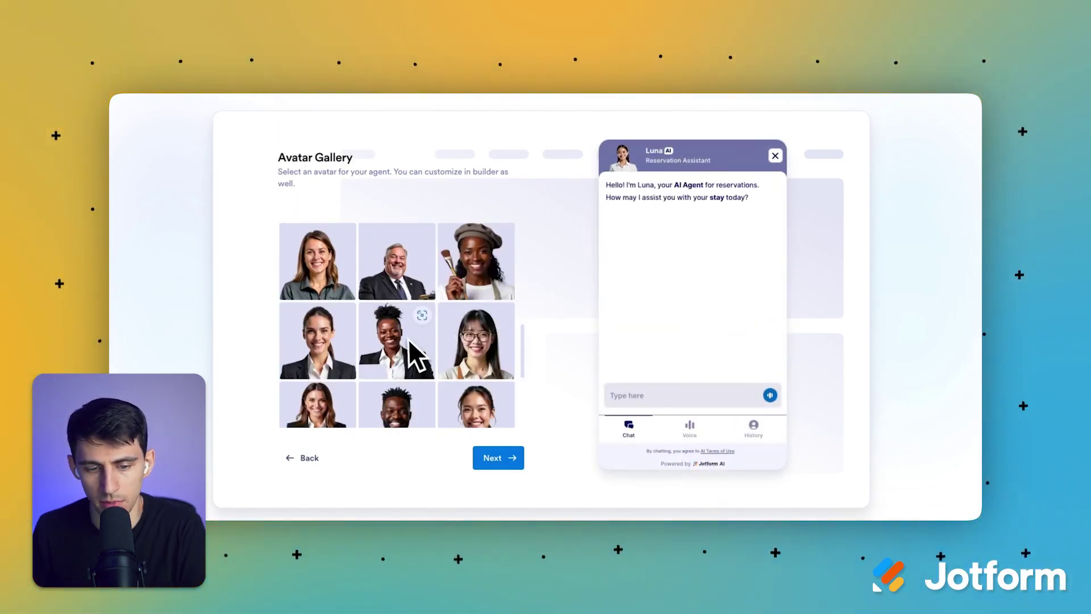
pyautogui.scroll(-2, 445, 322)
pyautogui.scroll(-2, 463, 380)
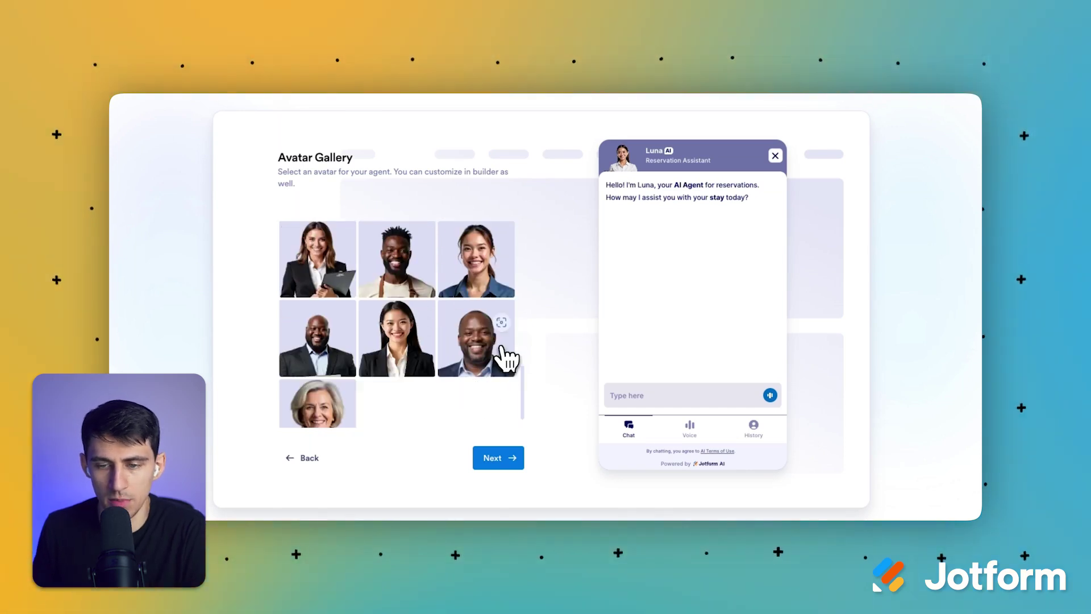
pyautogui.scroll(8, 499, 358)
pyautogui.scroll(-1, 369, 358)
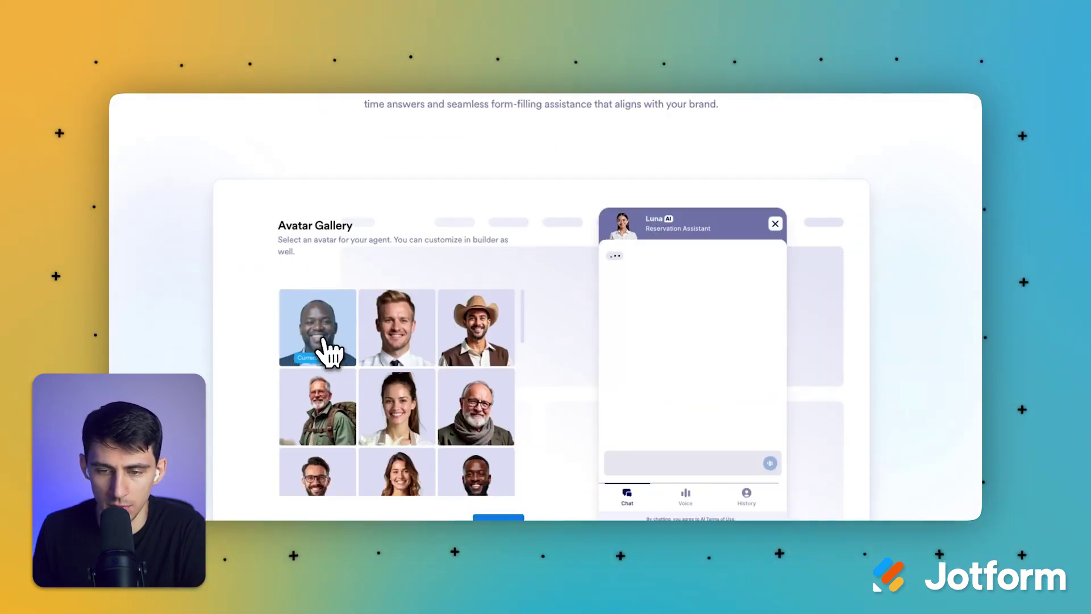
pyautogui.scroll(-1, 618, 260)
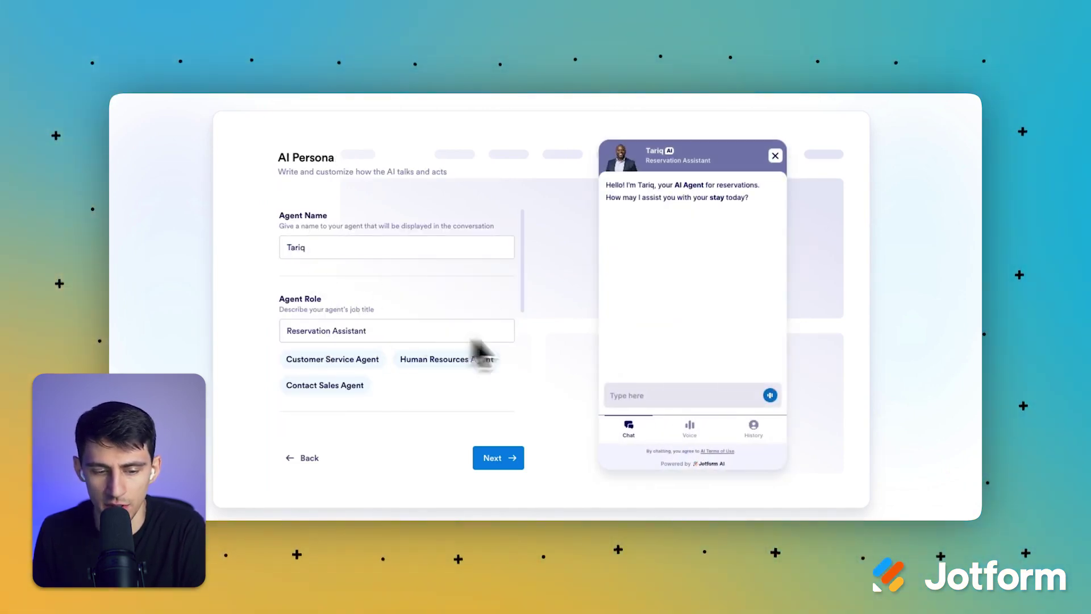
# Step: Remove 'Assistant' from the 'Reservation Assistant' Agent Role field
pyautogui.click(395, 331)
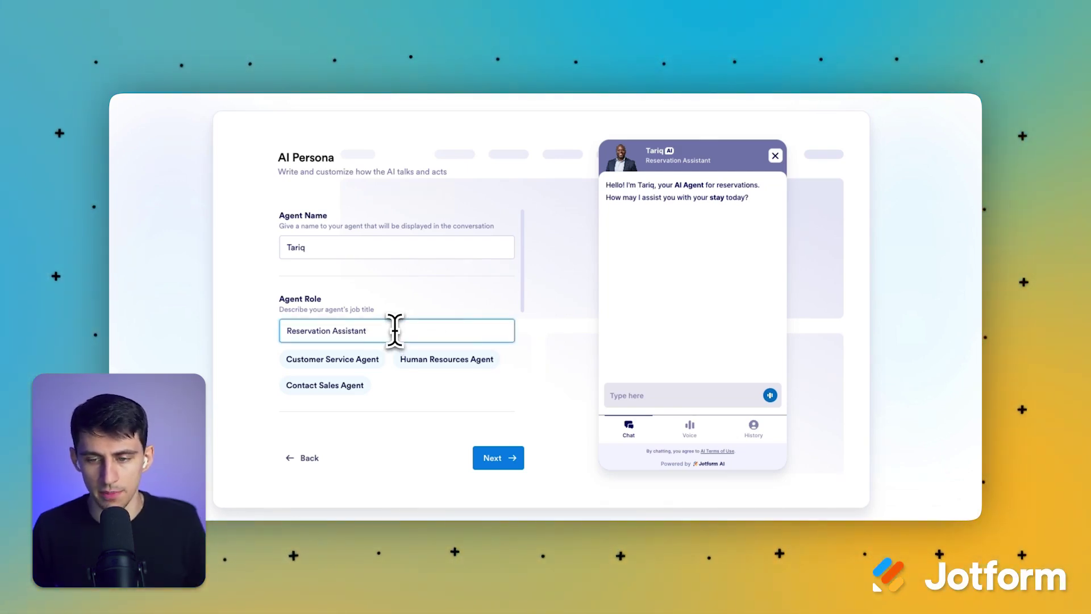
pyautogui.write('fdsfad')
pyautogui.hotkey('ctrl', 'BackSpace')
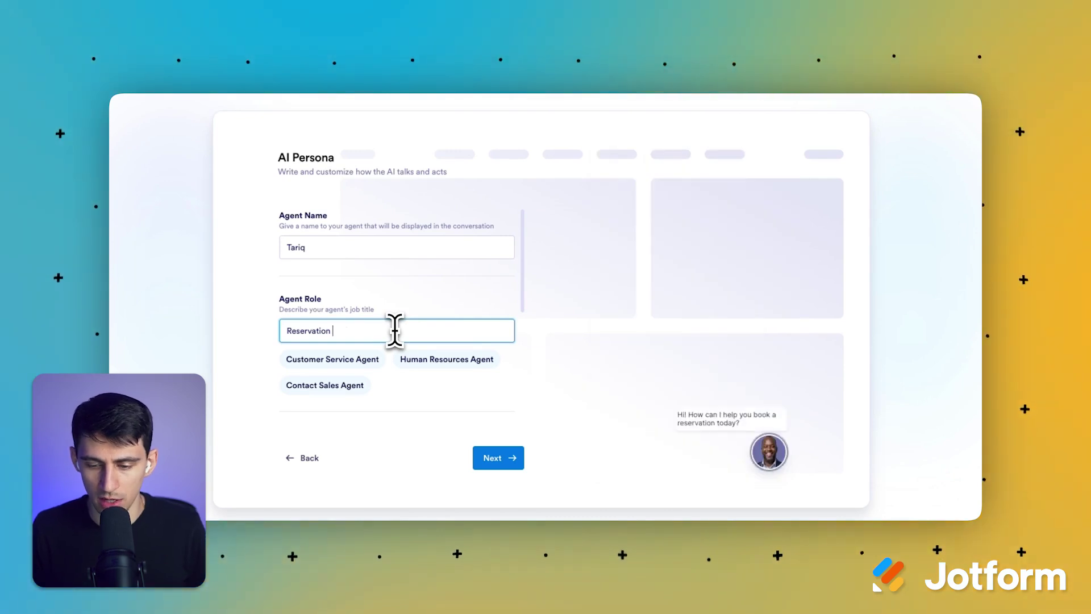
# Step: Complete the role as 'Reservation Manager', then try colour schemes and apply dark blue #0F53B4
pyautogui.write('Manager')
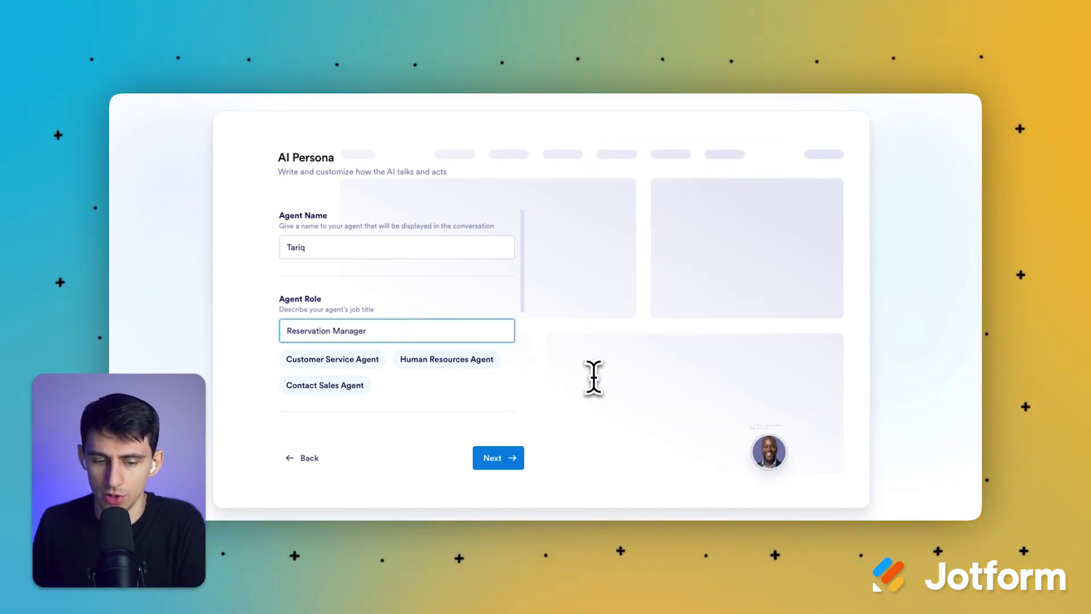
pyautogui.click(779, 462)
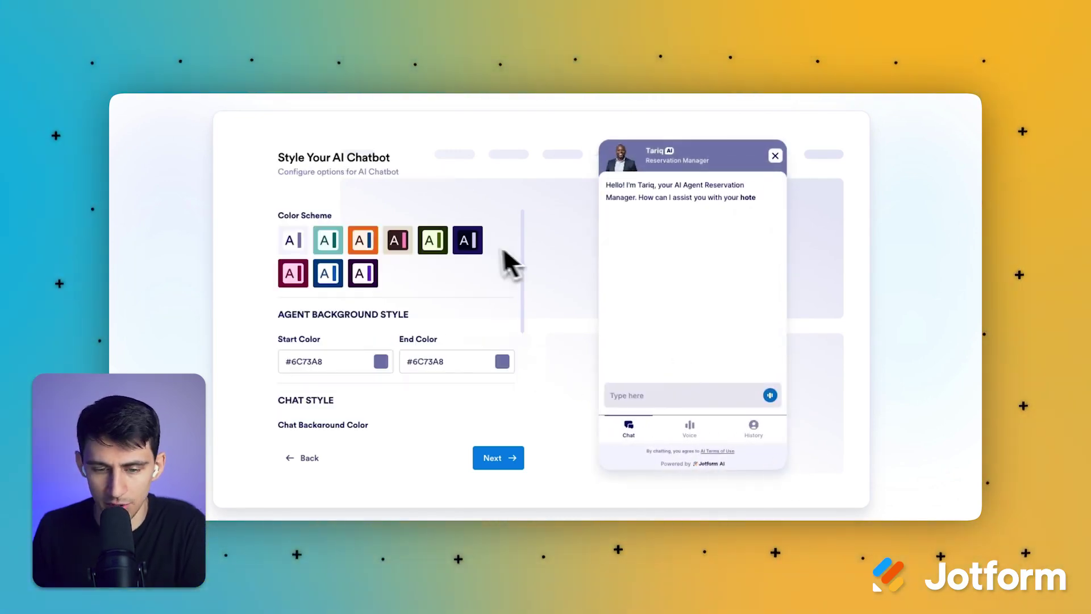
pyautogui.click(480, 250)
pyautogui.click(765, 449)
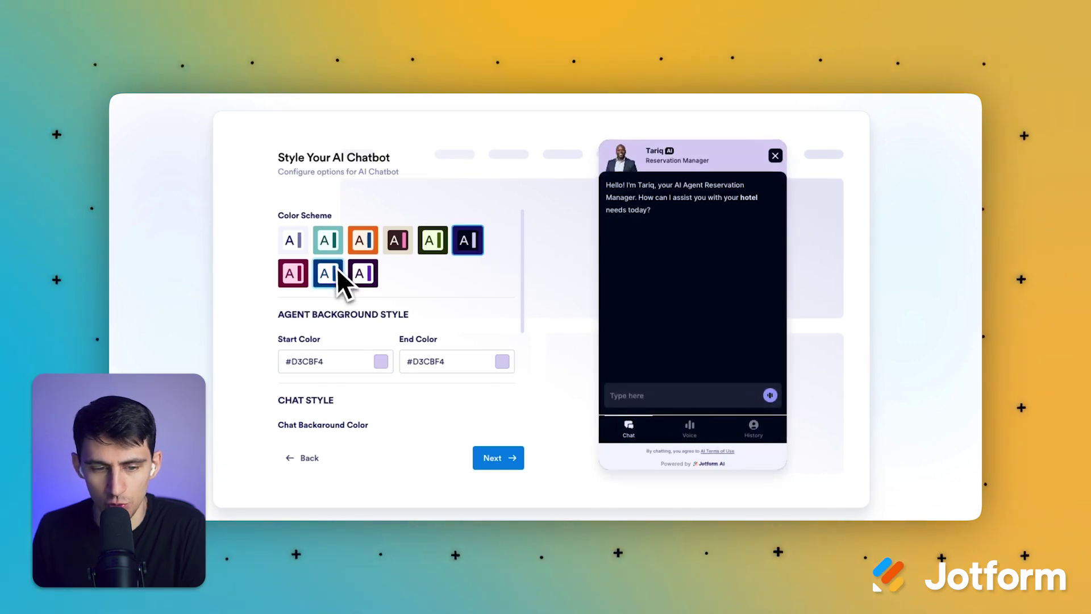
pyautogui.click(291, 240)
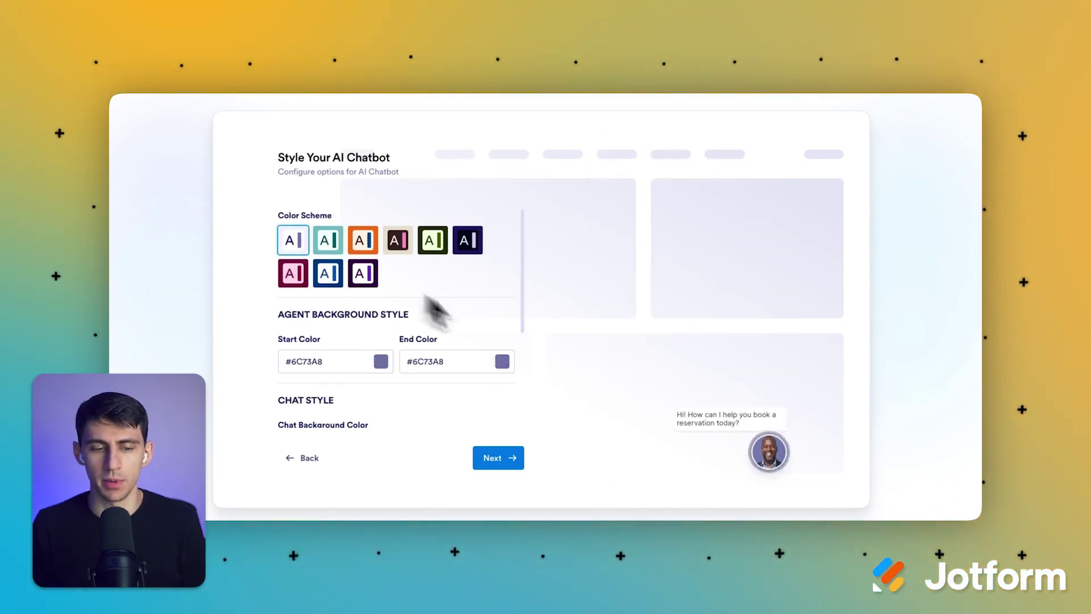
pyautogui.click(328, 240)
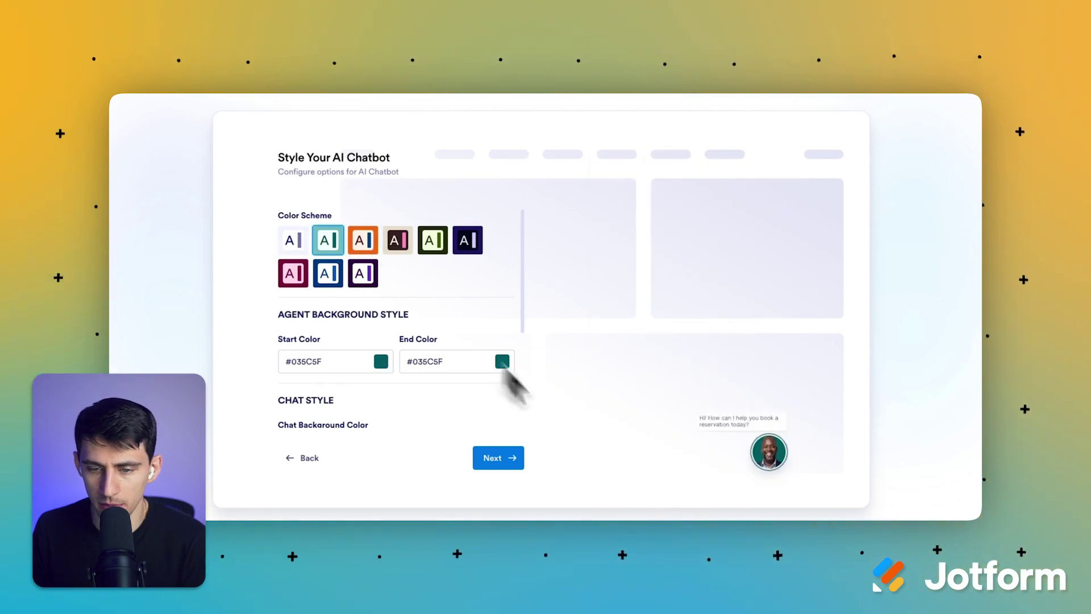
pyautogui.click(328, 273)
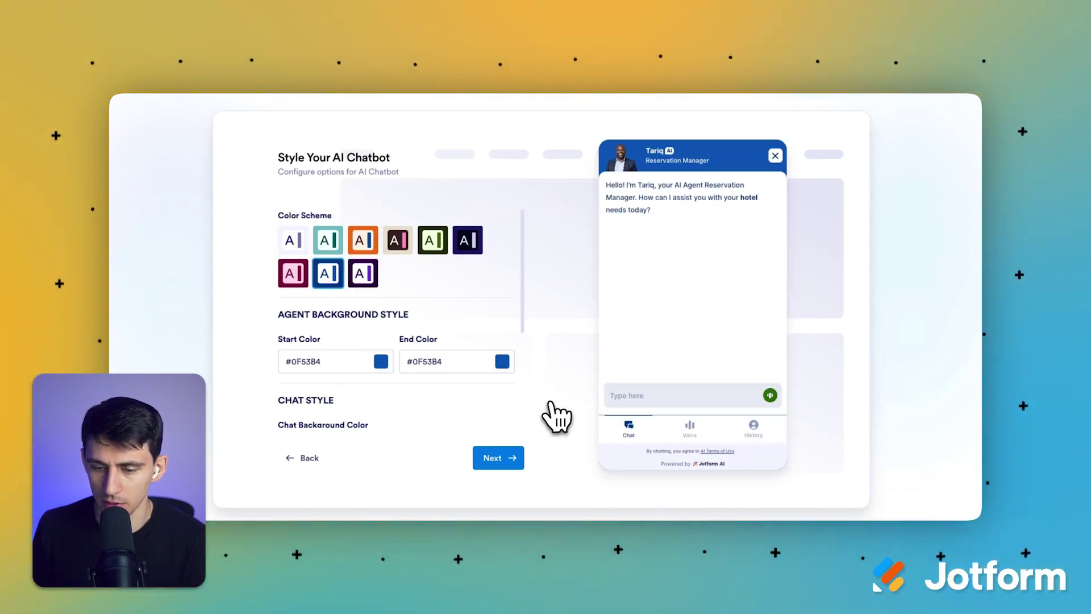
pyautogui.click(504, 461)
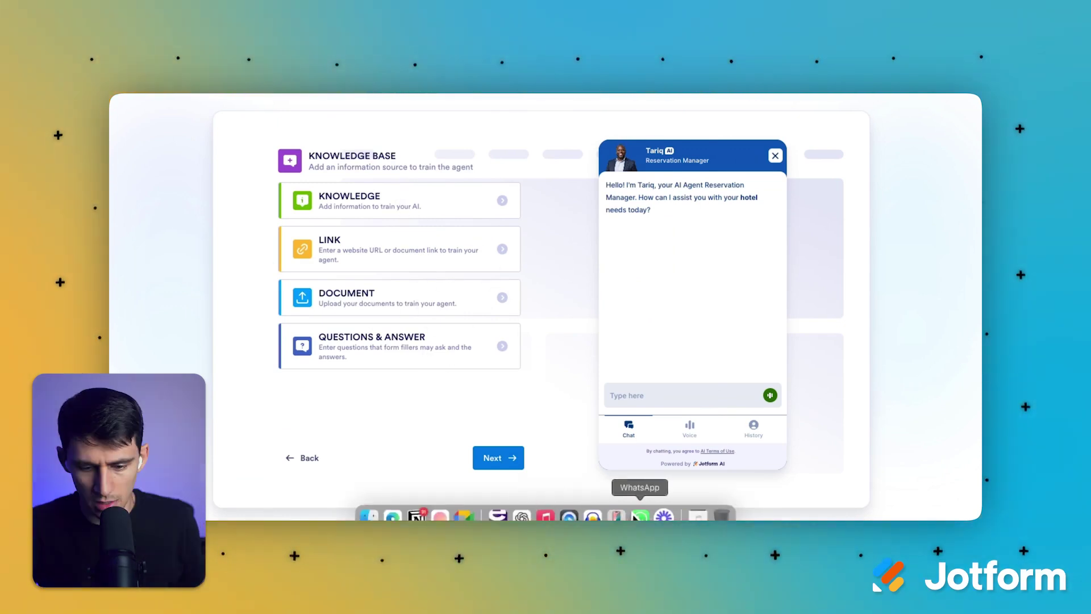
# Step: Generate hotel knowledge in ChatGPT and save the 5627-character text as a plain-text knowledge source
pyautogui.click(521, 516)
pyautogui.write('Create an AI chatbot for a hotel that assists guests with reservations, answers common questions, provides local recommendations, and handles customer support.')
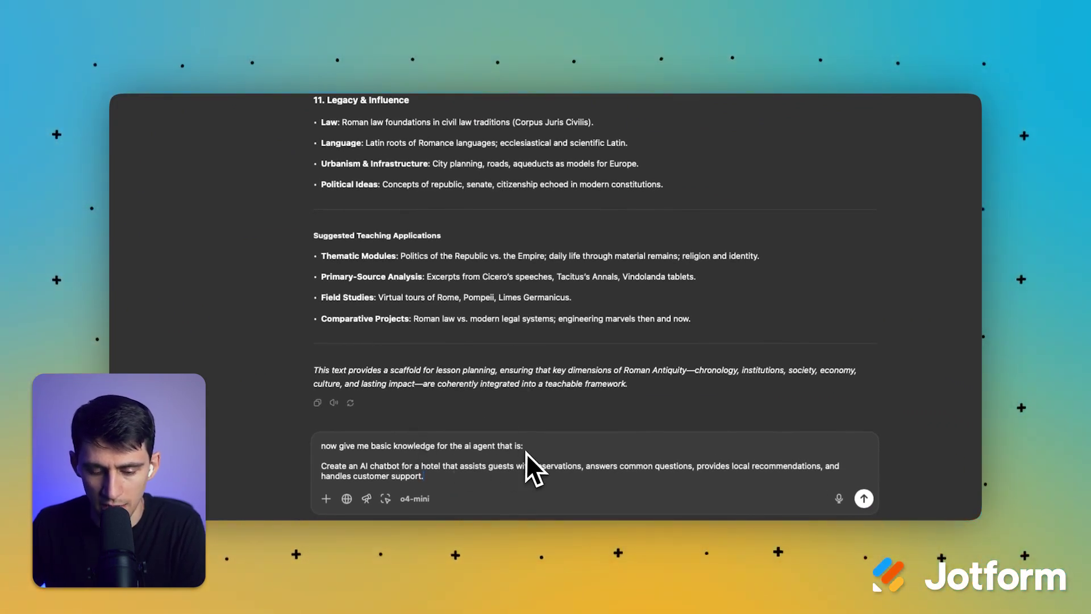
pyautogui.press('ctrl+super+s')
pyautogui.press('Return')
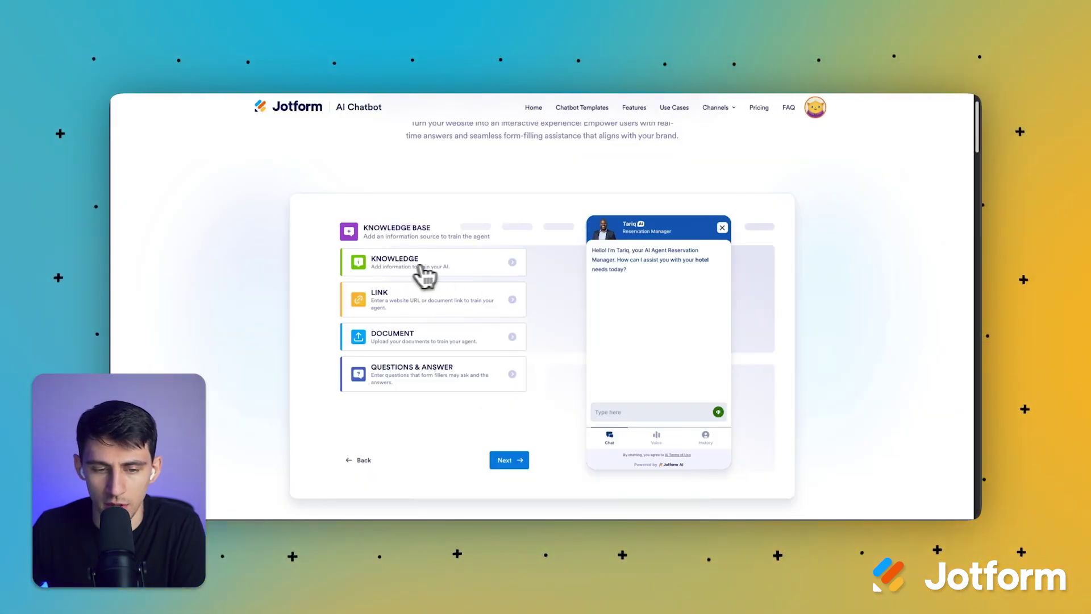
pyautogui.click(417, 267)
pyautogui.moveTo(481, 509)
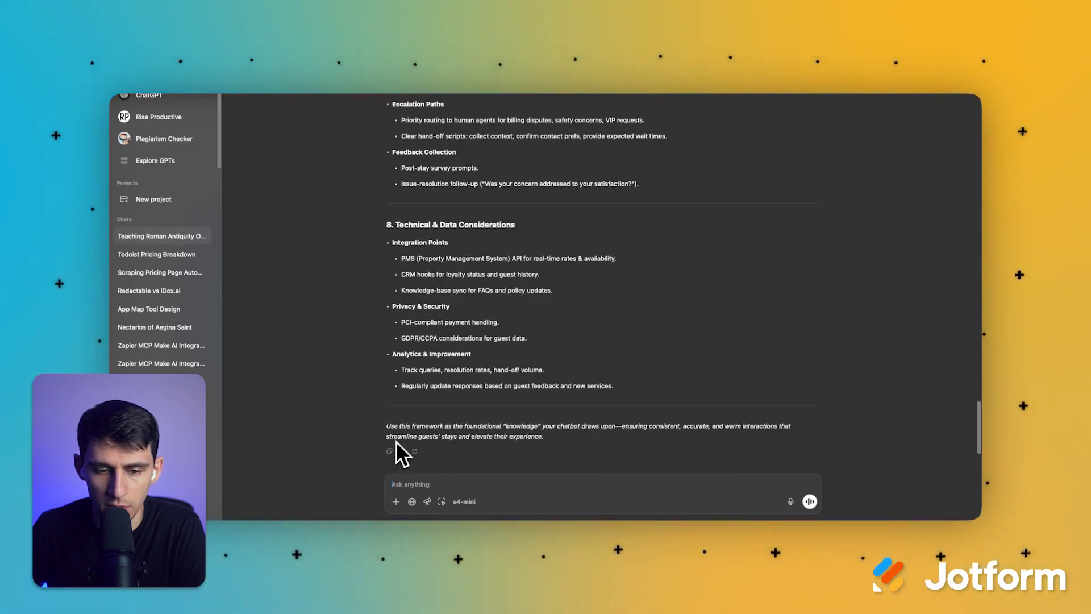
pyautogui.click(390, 451)
pyautogui.click(451, 505)
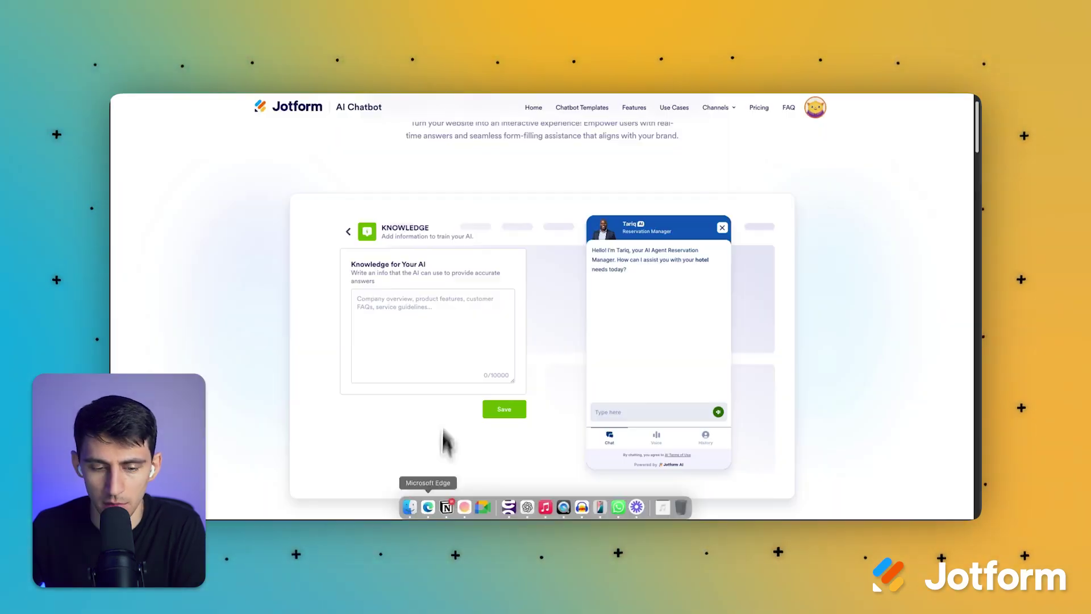
pyautogui.click(441, 343)
pyautogui.press('super+v')
pyautogui.click(494, 407)
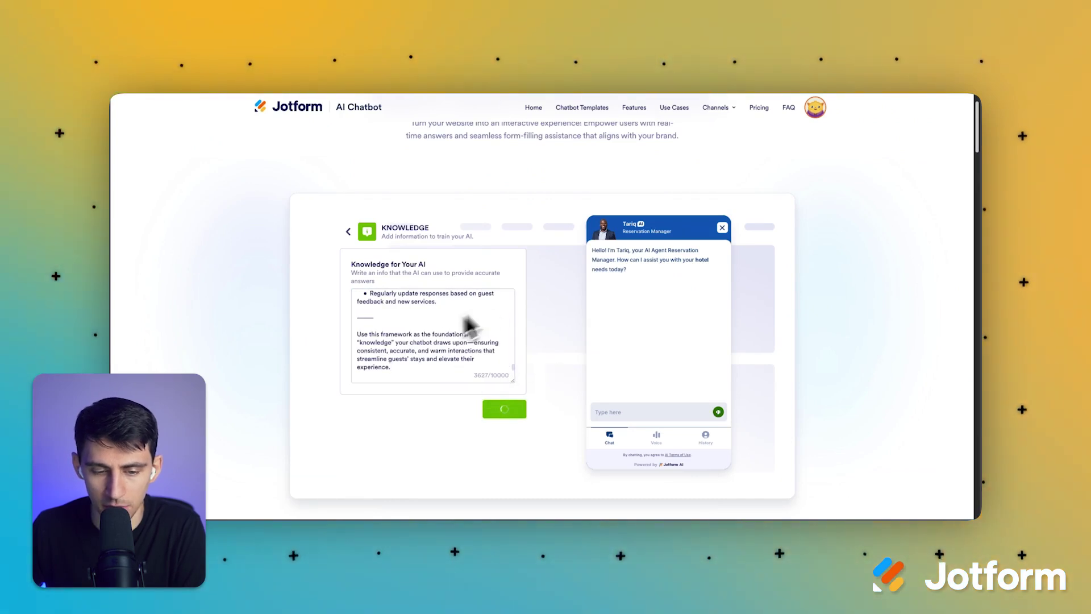
# Step: Start a new Questions & Answers knowledge entry
pyautogui.click(432, 256)
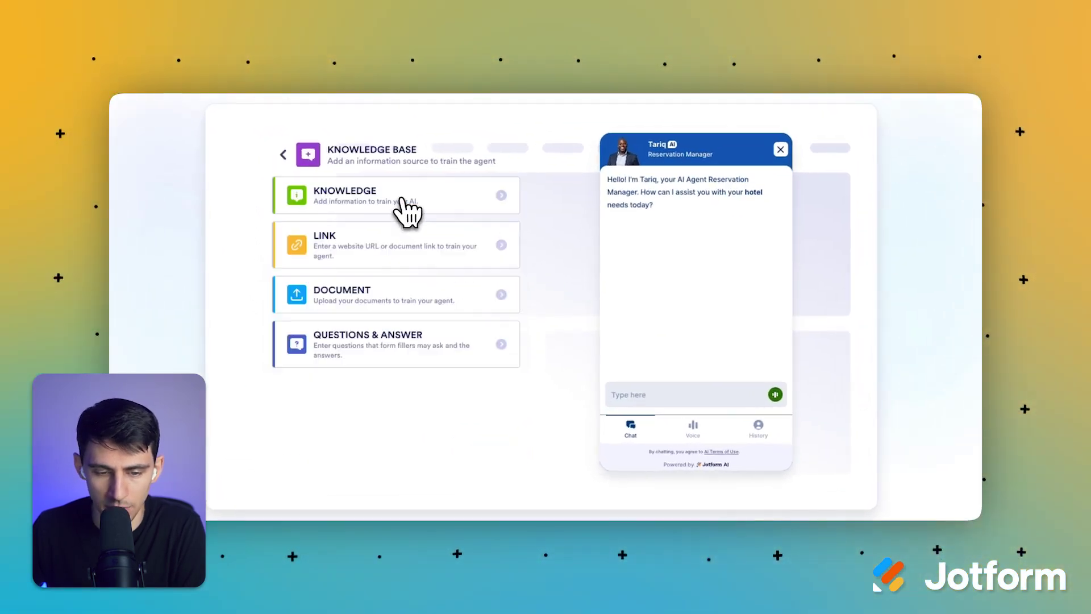
pyautogui.click(347, 349)
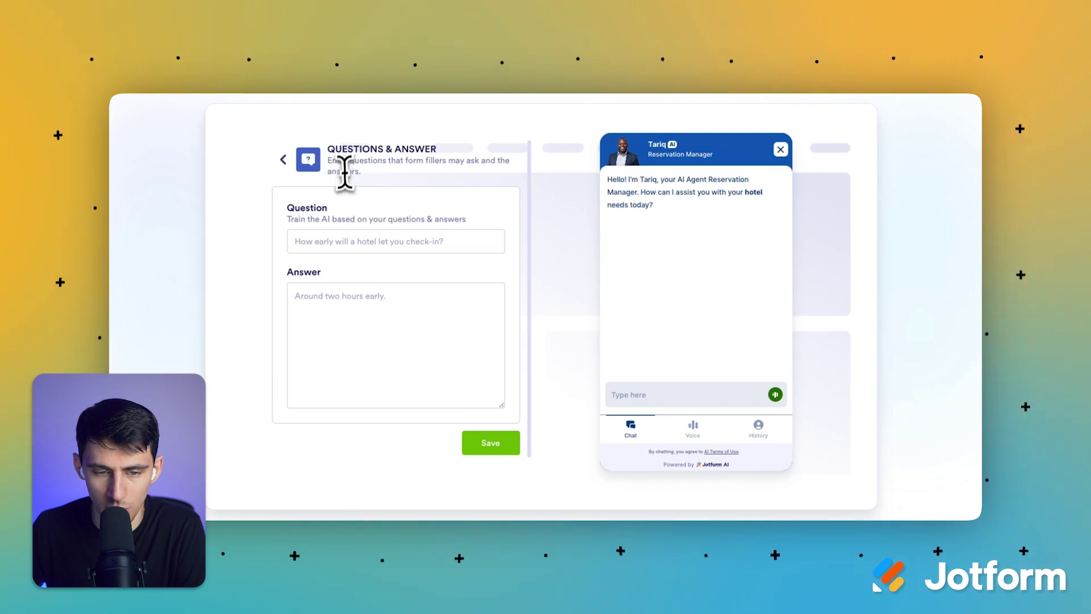
pyautogui.moveTo(330, 148); pyautogui.dragTo(430, 147)
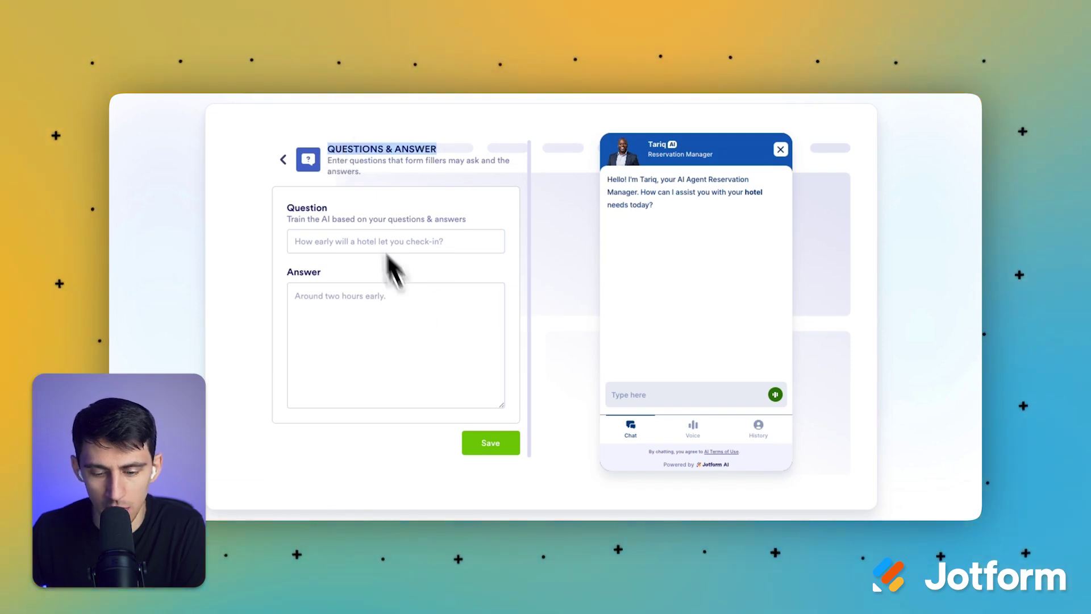
# Step: Ask ChatGPT for a list of 'Questions' and 'Default Answers' for the hotel reservation agent
pyautogui.click(592, 515)
pyautogui.write('ho')
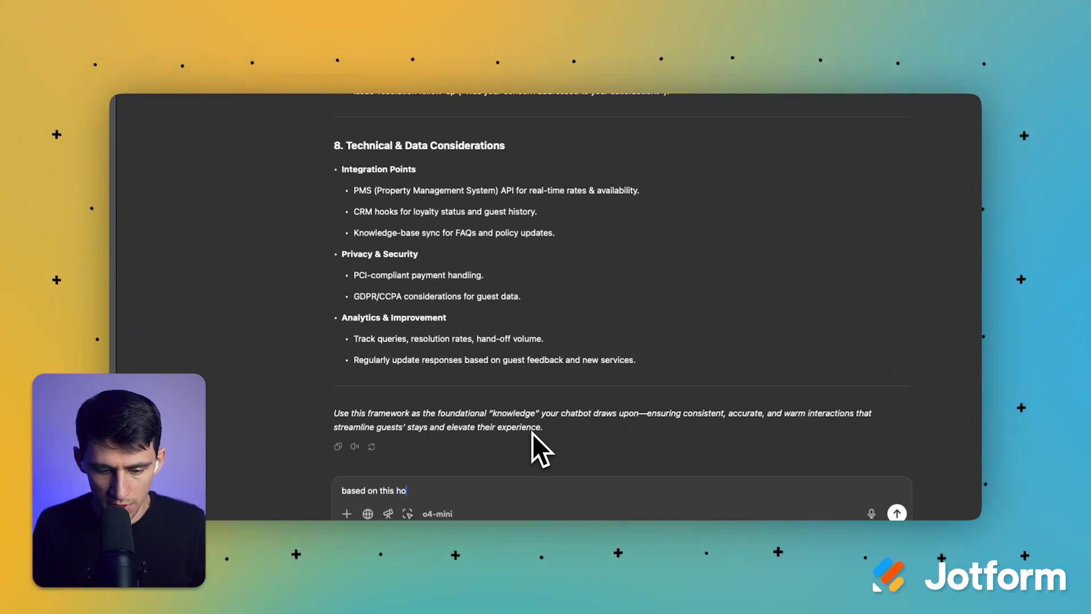
pyautogui.write('tel reservati')
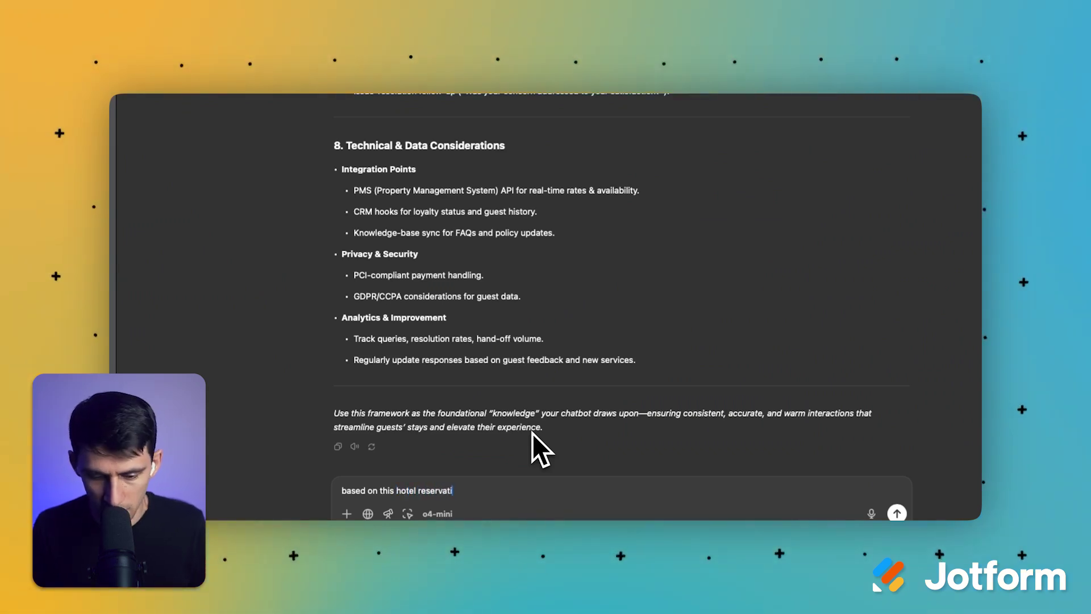
pyautogui.write('on helper can you give')
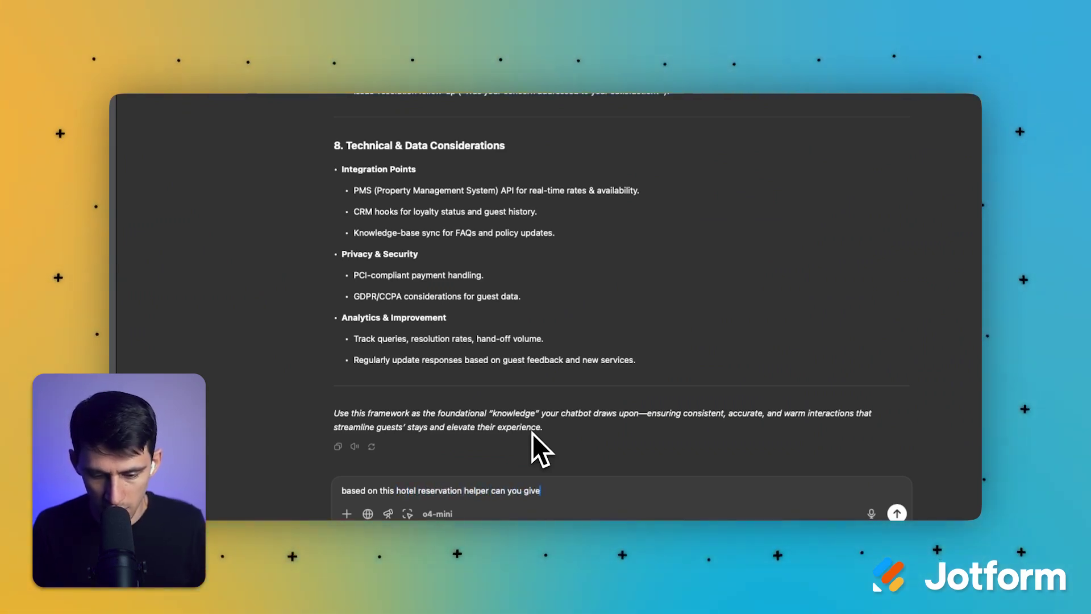
pyautogui.write(' me a list of "Questio')
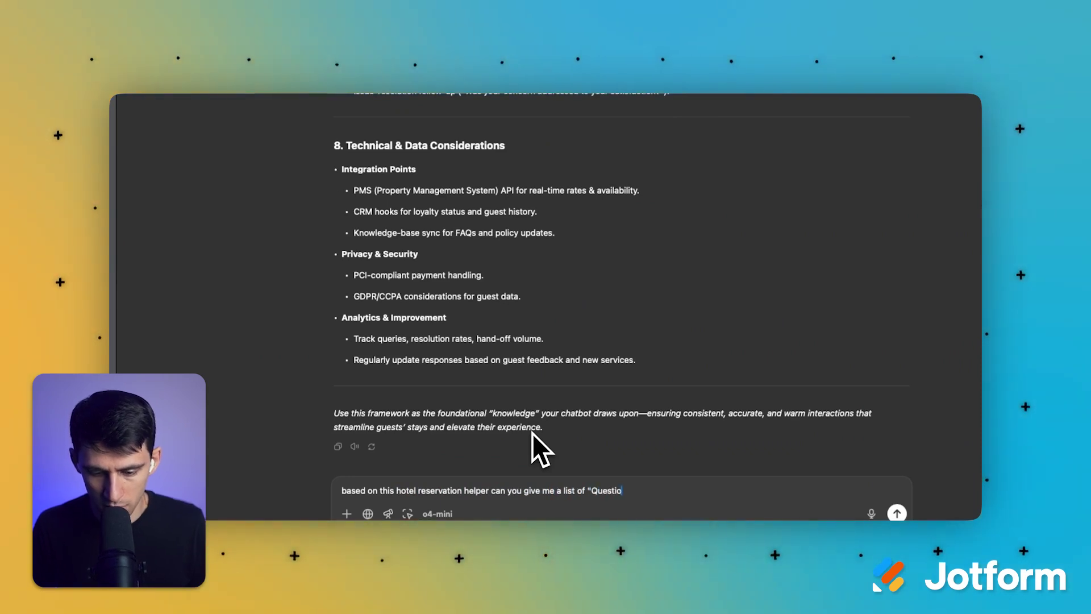
pyautogui.write('ns" and "Default')
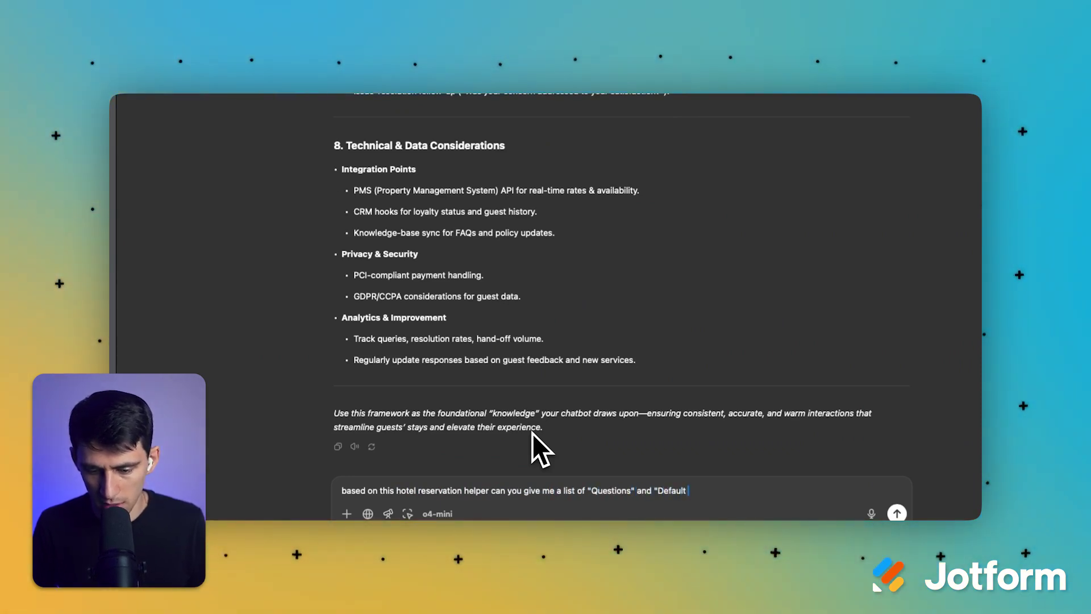
pyautogui.write(' Answers" for this')
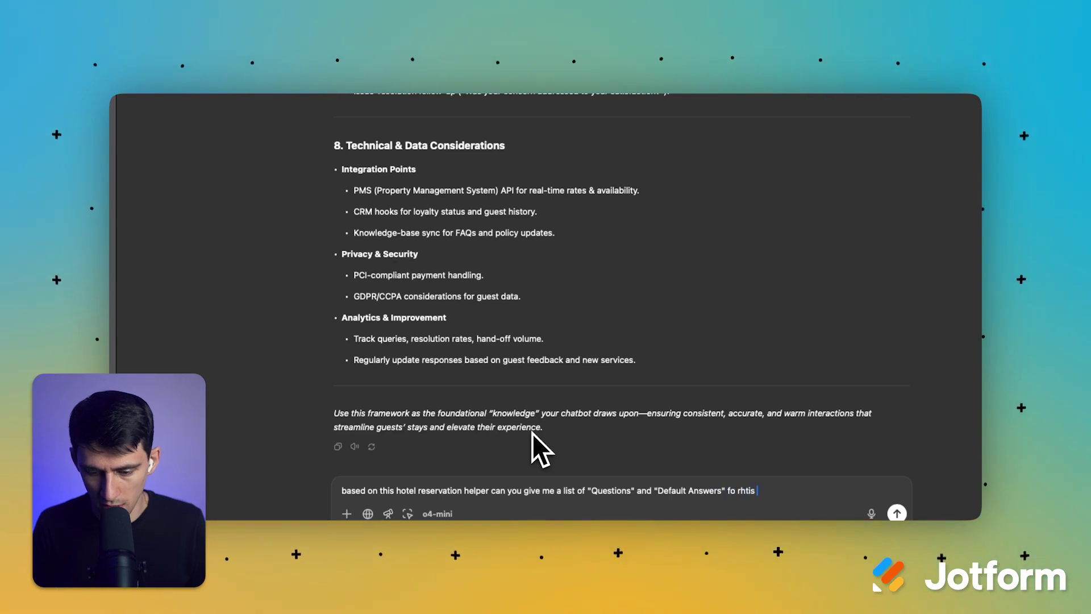
pyautogui.press('BackSpace')
pyautogui.press('BackSpace')
pyautogui.press('BackSpace')
pyautogui.press('BackSpace')
pyautogui.press('BackSpace')
pyautogui.press('BackSpace')
pyautogui.press('BackSpace')
pyautogui.press('BackSpace')
pyautogui.write('for this ai agent to be abl')
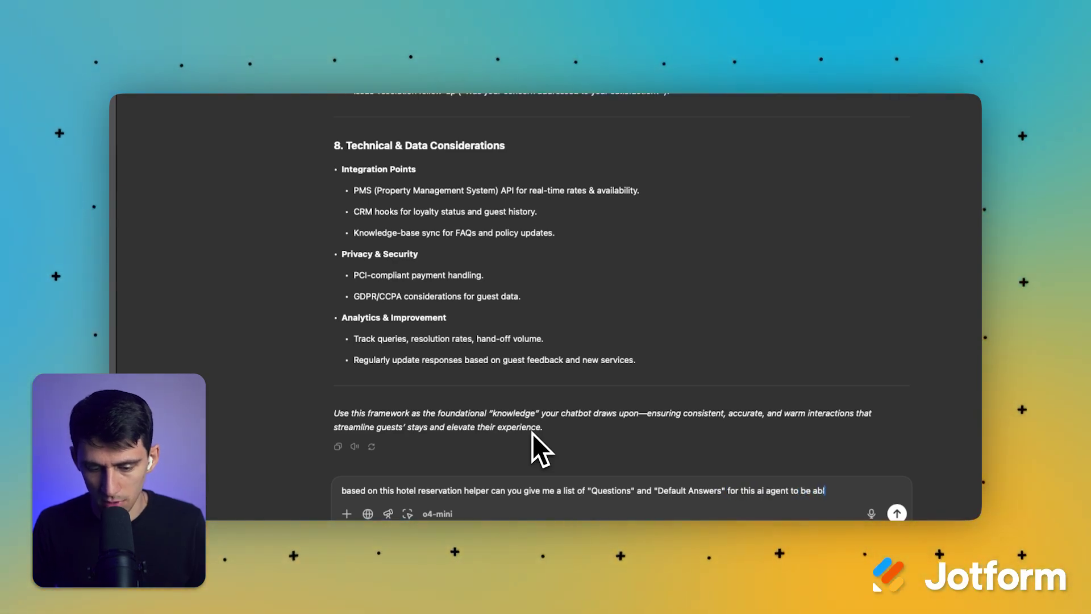
pyautogui.write('e to hand')
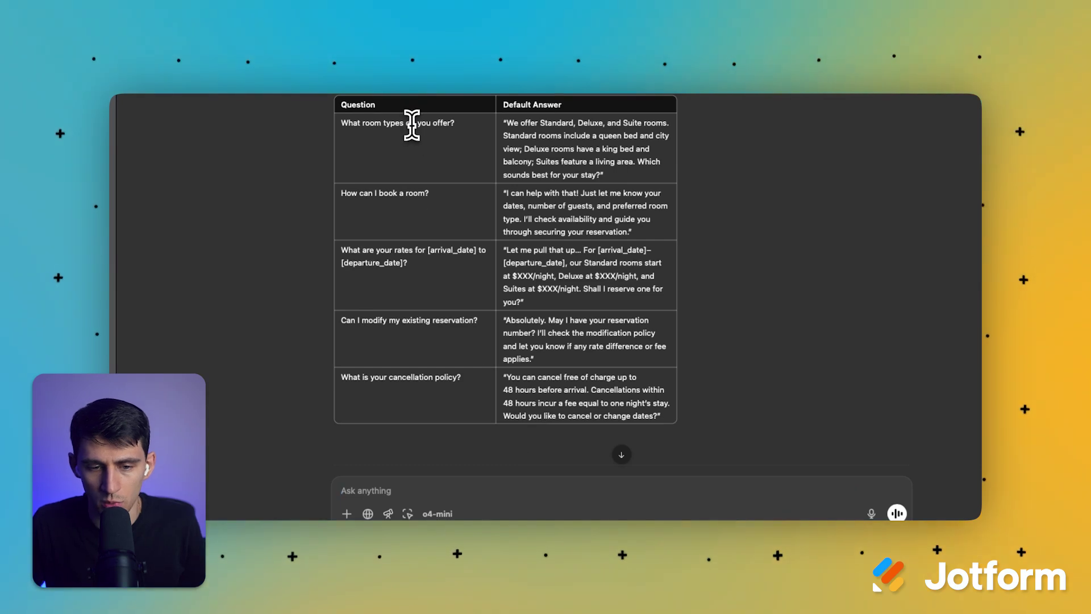
# Step: Save the 'What room types do you offer?' question with ChatGPT's answer, removing stray characters
pyautogui.tripleClick(411, 122)
pyautogui.press('super+c')
pyautogui.click(389, 516)
pyautogui.click(365, 242)
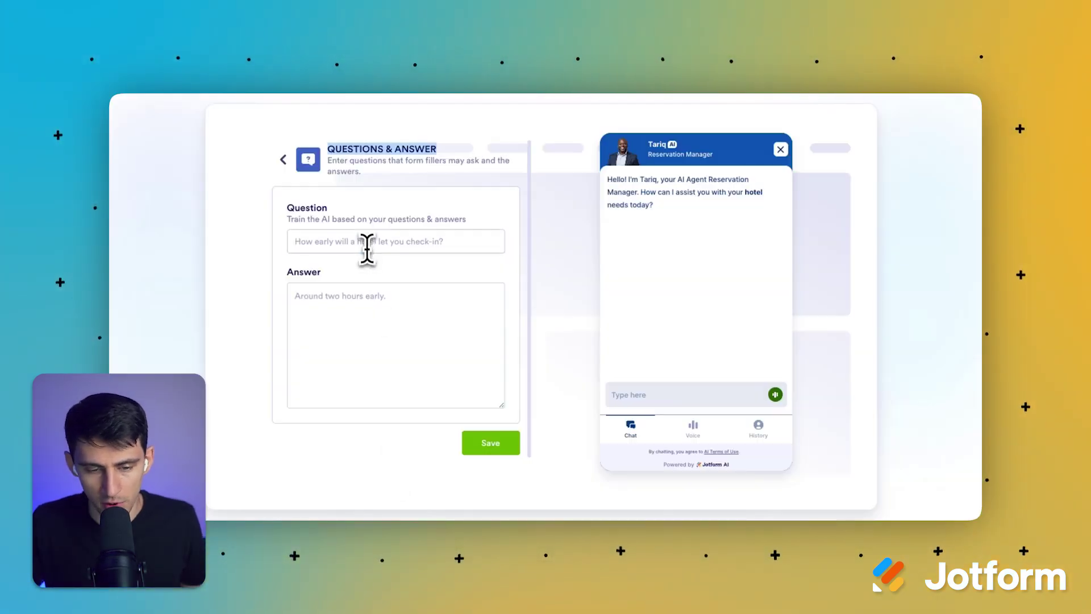
pyautogui.press('super+v')
pyautogui.click(521, 516)
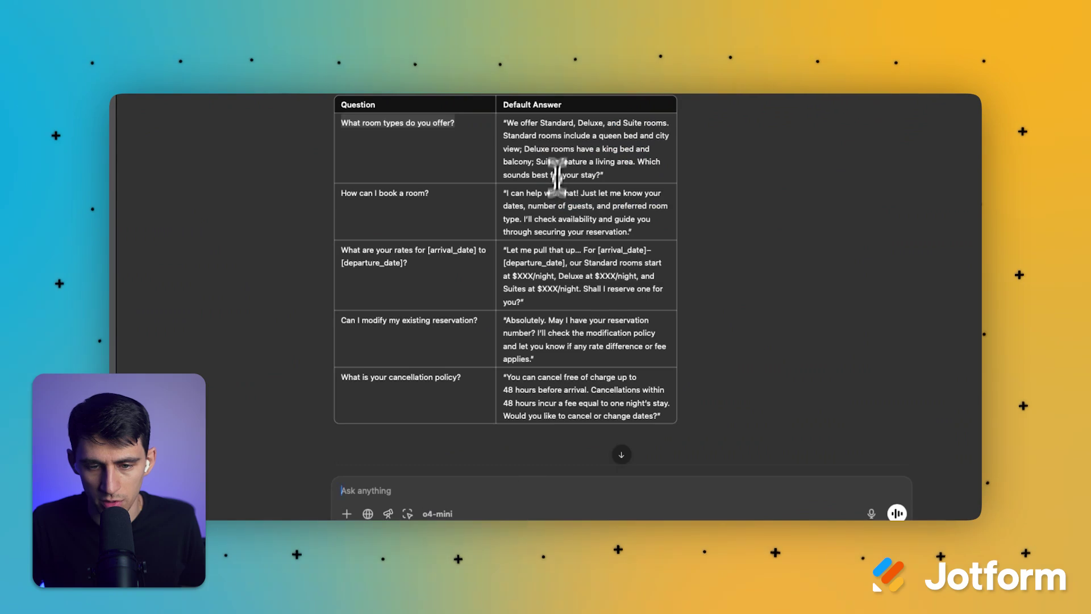
pyautogui.tripleClick(560, 147)
pyautogui.click(389, 516)
pyautogui.click(361, 390)
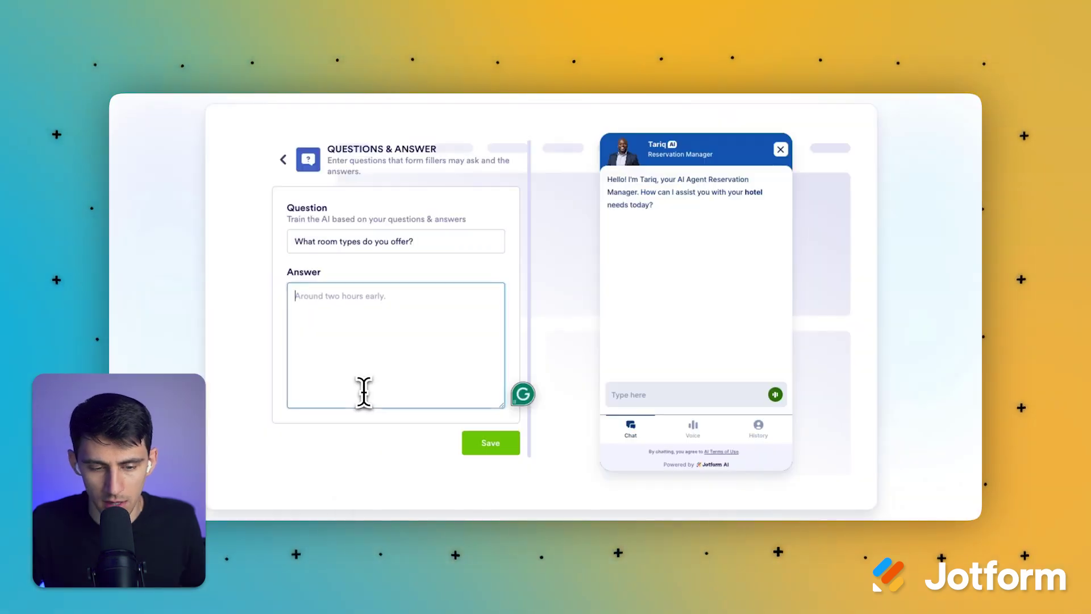
pyautogui.write('â€œWe offer Standard, Deluxe, and Suite rooms. Standard rooms include a queen bed and city view; Deluxe rooms have a king bed and balcony; Suites feature a living area. Which sounds best for your stay?â€')
pyautogui.press('BackSpace')
pyautogui.press('BackSpace')
pyautogui.press('BackSpace')
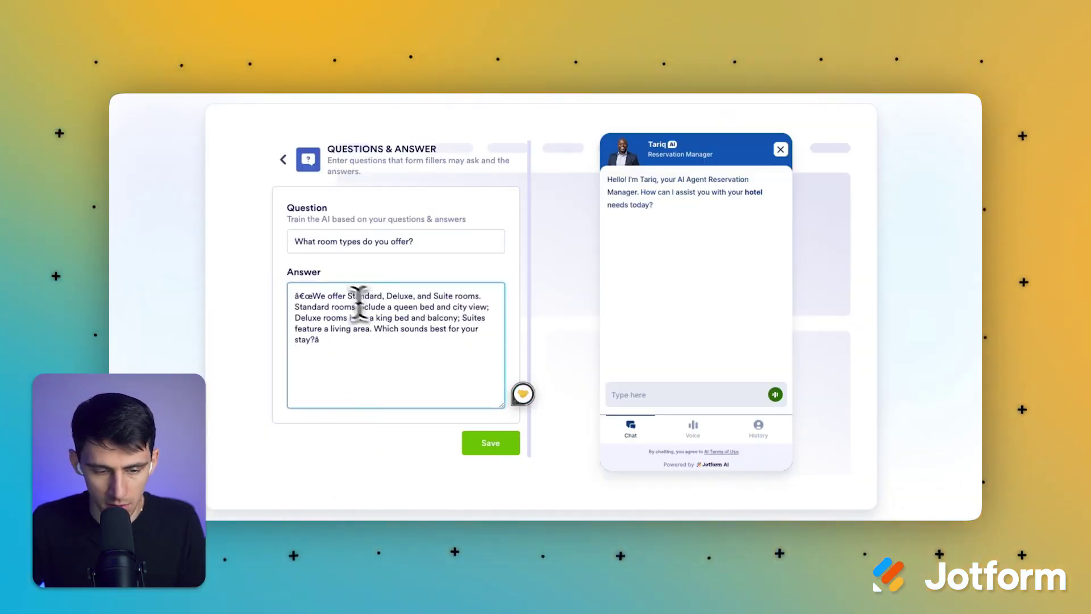
pyautogui.click(312, 296)
pyautogui.press('BackSpace')
pyautogui.press('BackSpace')
pyautogui.press('BackSpace')
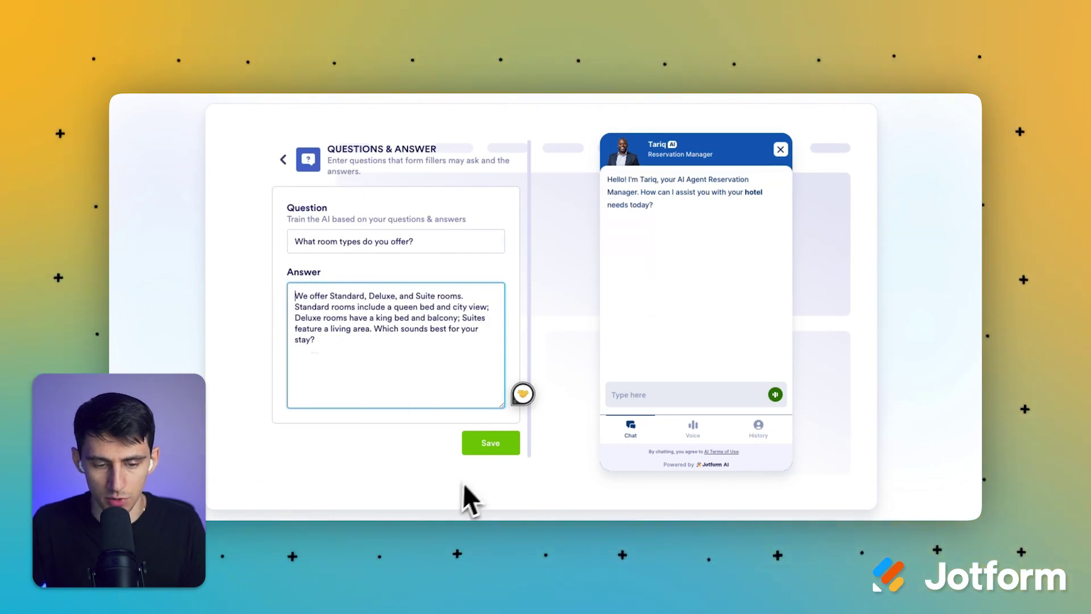
pyautogui.click(487, 455)
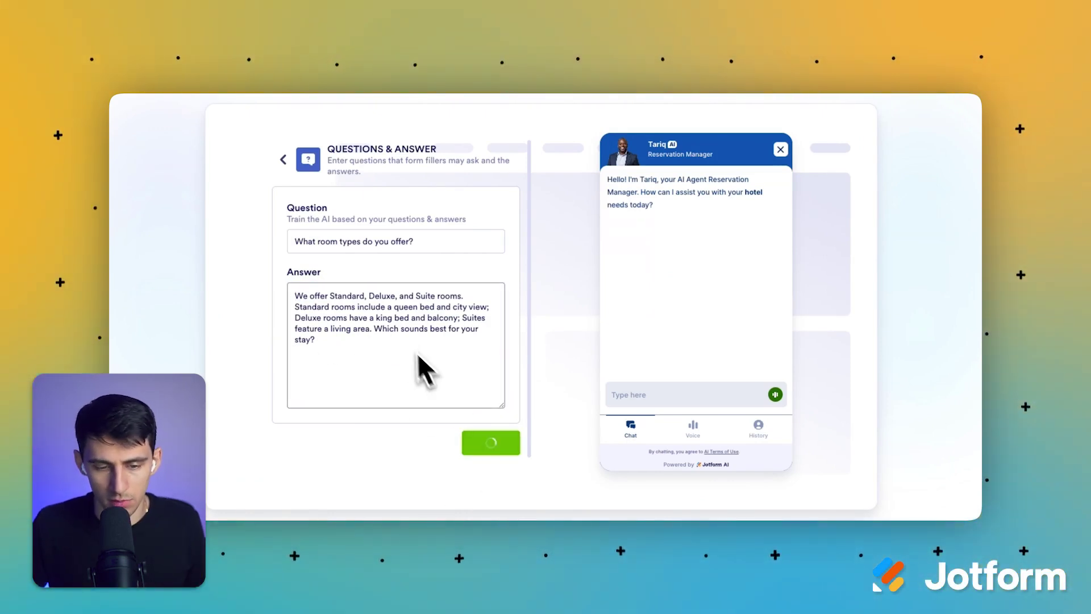
# Step: Add 'How can I book a room?' as a new Q&A entry's question
pyautogui.click(379, 339)
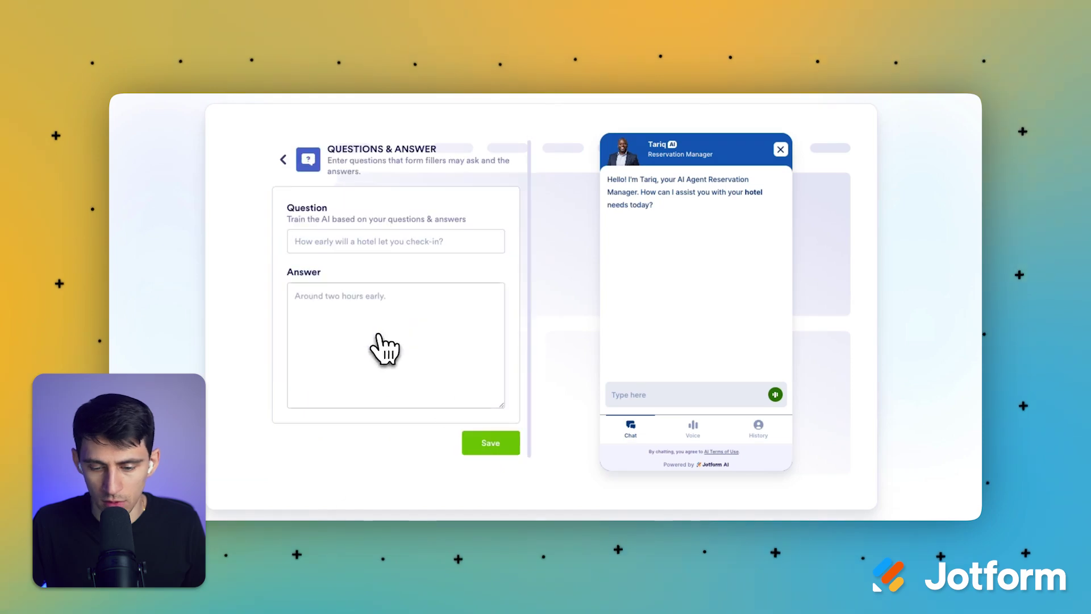
pyautogui.click(522, 514)
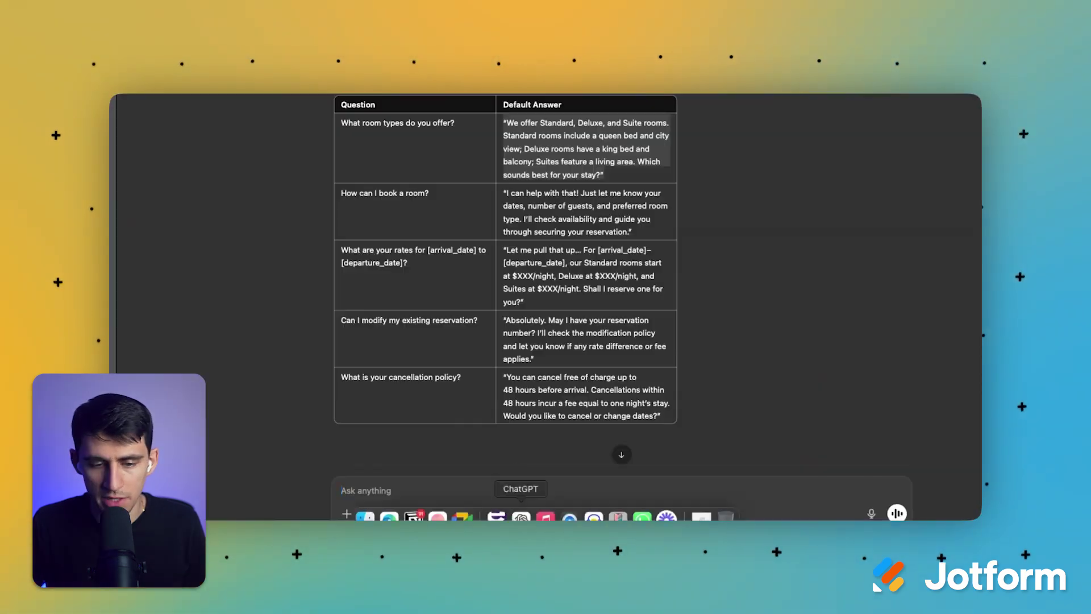
pyautogui.tripleClick(426, 193)
pyautogui.press('super+c')
pyautogui.click(377, 515)
pyautogui.click(359, 249)
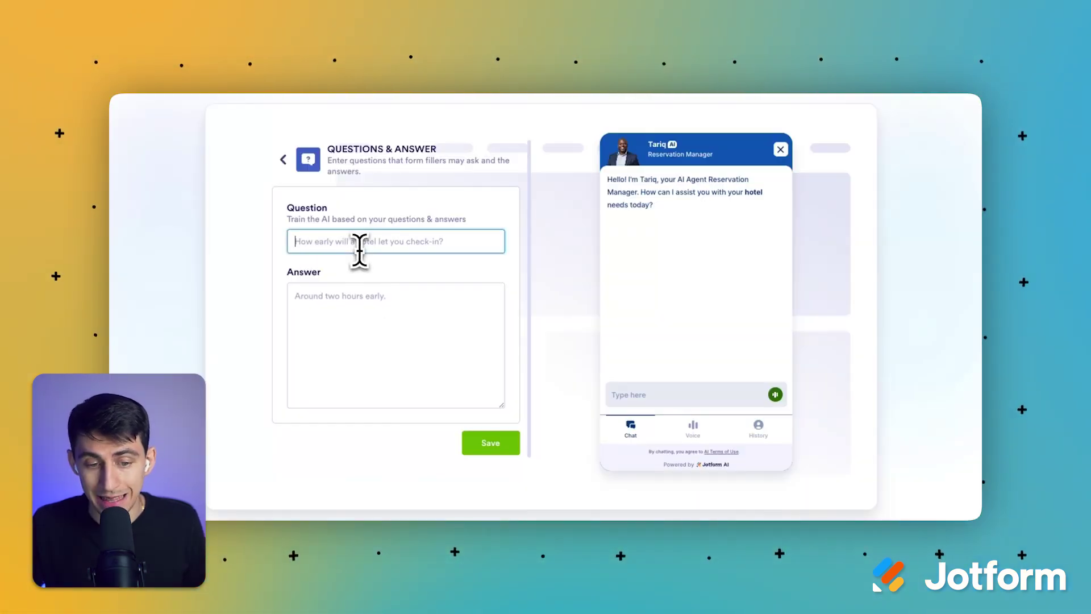
pyautogui.press('super+v')
# Step: Copy ChatGPT's booking answer into the Answer field and save the entry
pyautogui.click(537, 515)
pyautogui.doubleClick(568, 219)
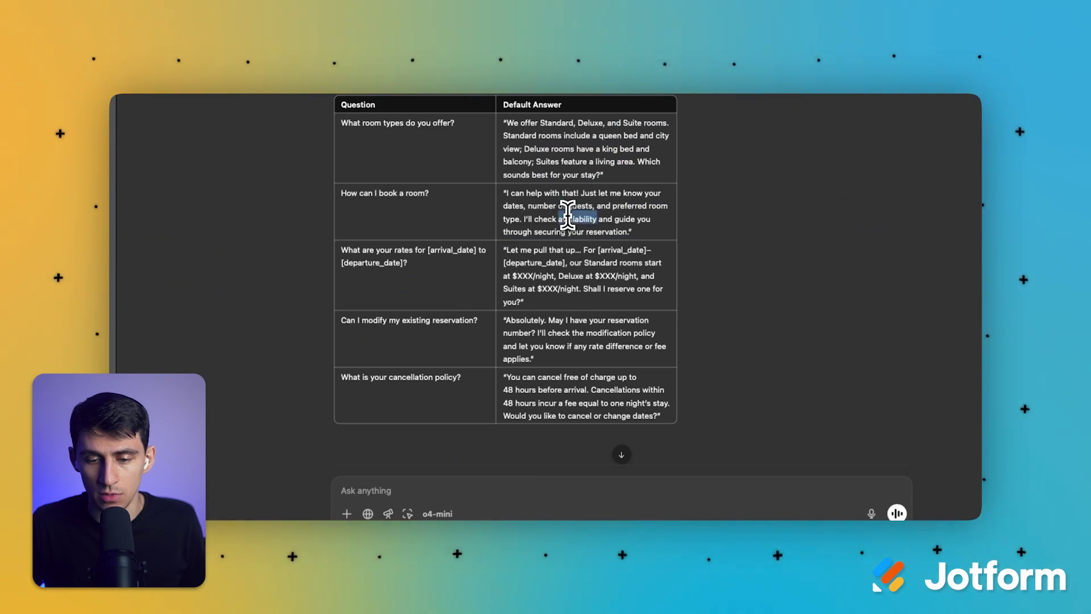
pyautogui.tripleClick(568, 219)
pyautogui.click(628, 212)
pyautogui.tripleClick(519, 187)
pyautogui.click(509, 193)
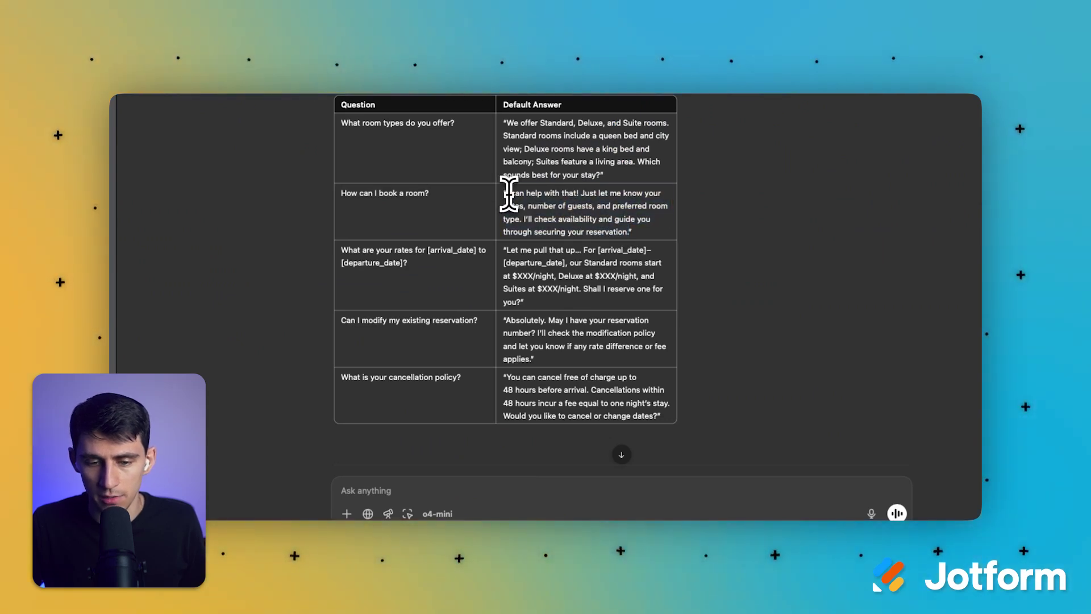
pyautogui.click(613, 218)
pyautogui.moveTo(627, 229); pyautogui.dragTo(506, 189)
pyautogui.press('super+c')
pyautogui.click(384, 516)
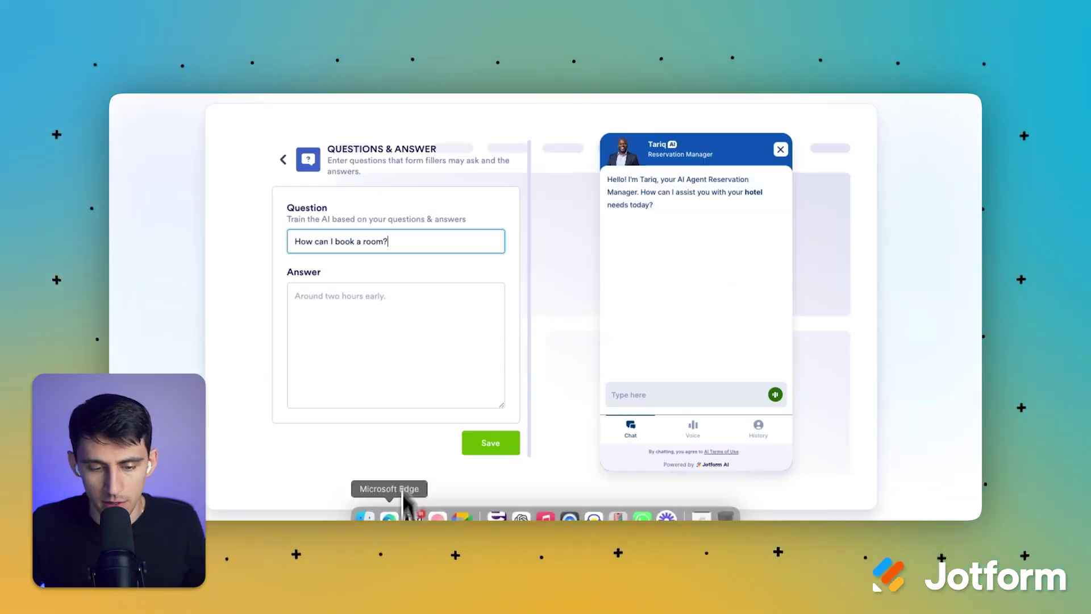
pyautogui.click(398, 364)
pyautogui.press('super+v')
pyautogui.click(492, 449)
# Step: Add a Q&A entry with the cancellation policy question and its ChatGPT answer
pyautogui.click(521, 515)
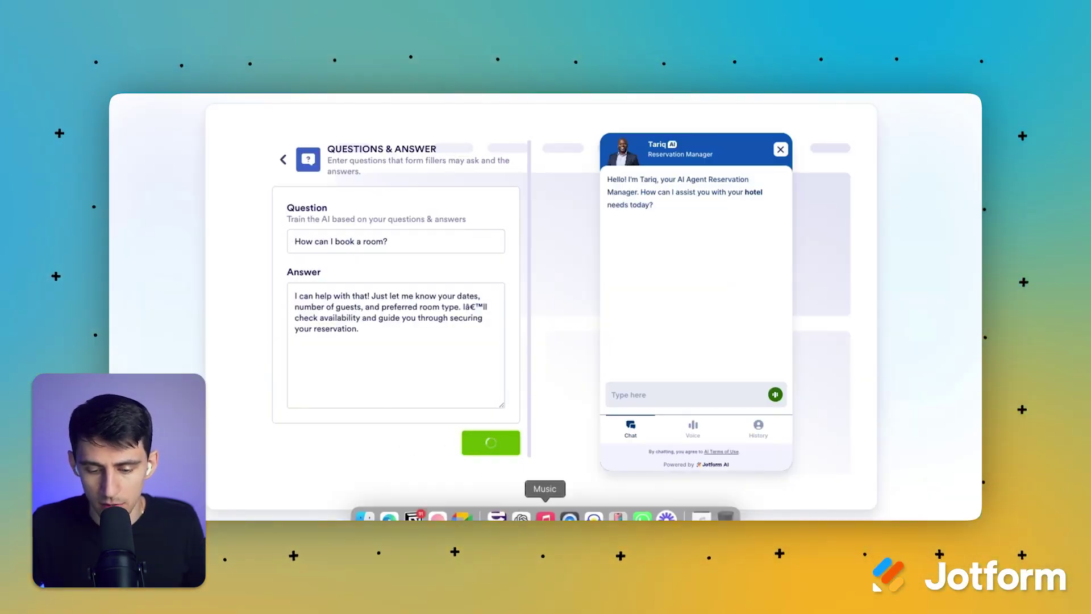
pyautogui.moveTo(461, 377); pyautogui.dragTo(331, 375)
pyautogui.click(385, 516)
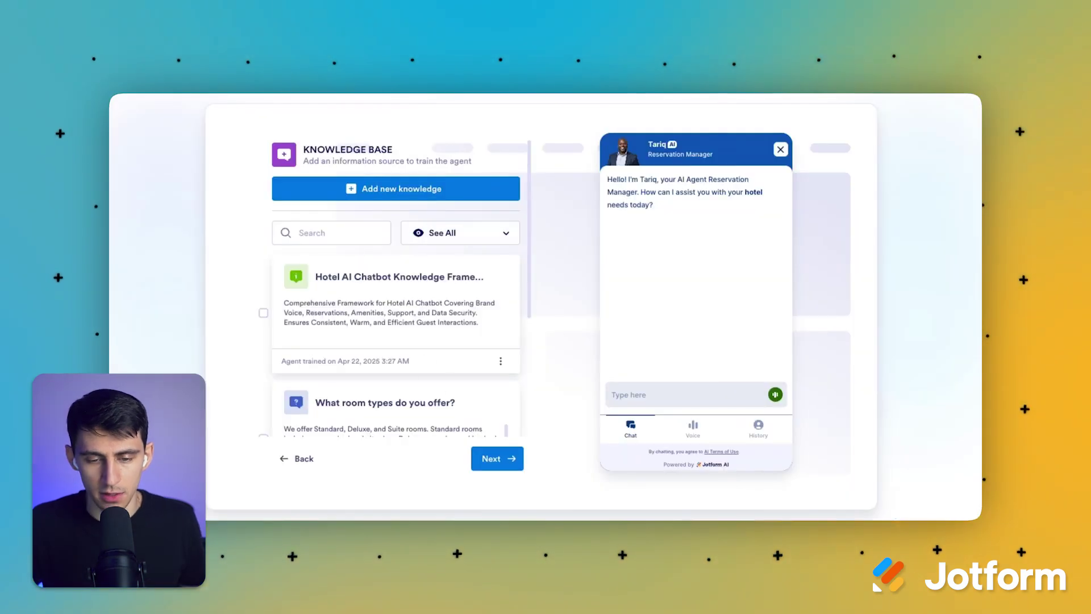
pyautogui.click(449, 196)
pyautogui.click(398, 344)
pyautogui.click(378, 241)
pyautogui.press('super+v')
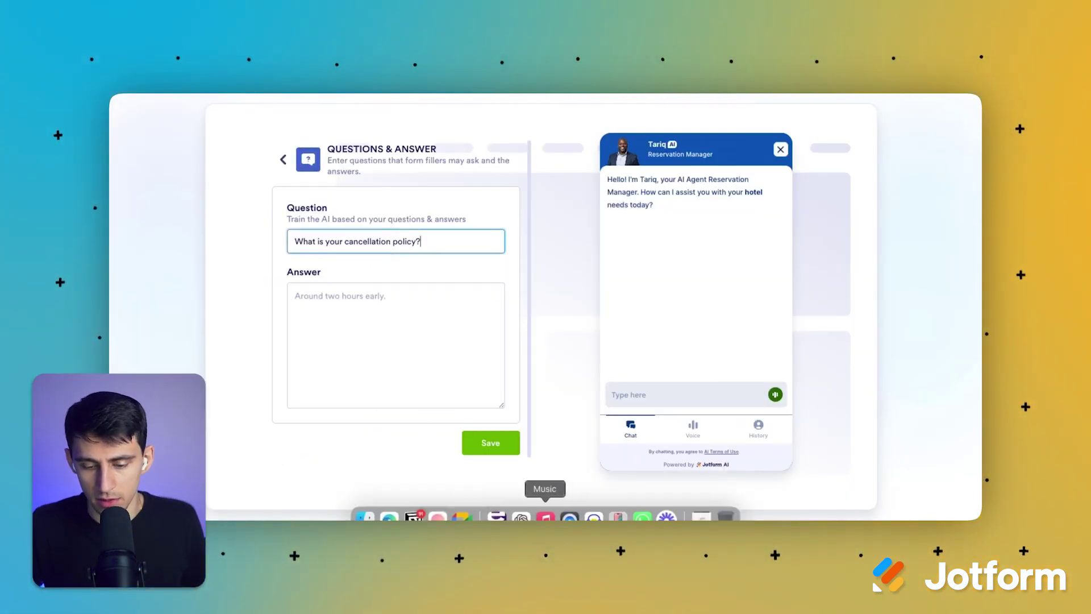
pyautogui.click(520, 515)
pyautogui.click(438, 345)
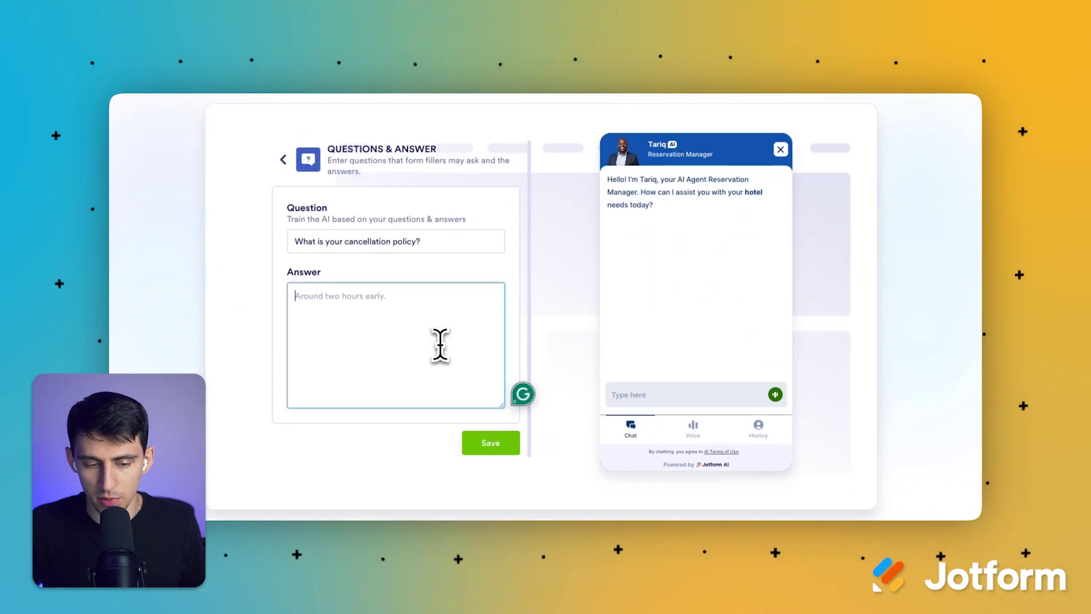
pyautogui.press('super+v')
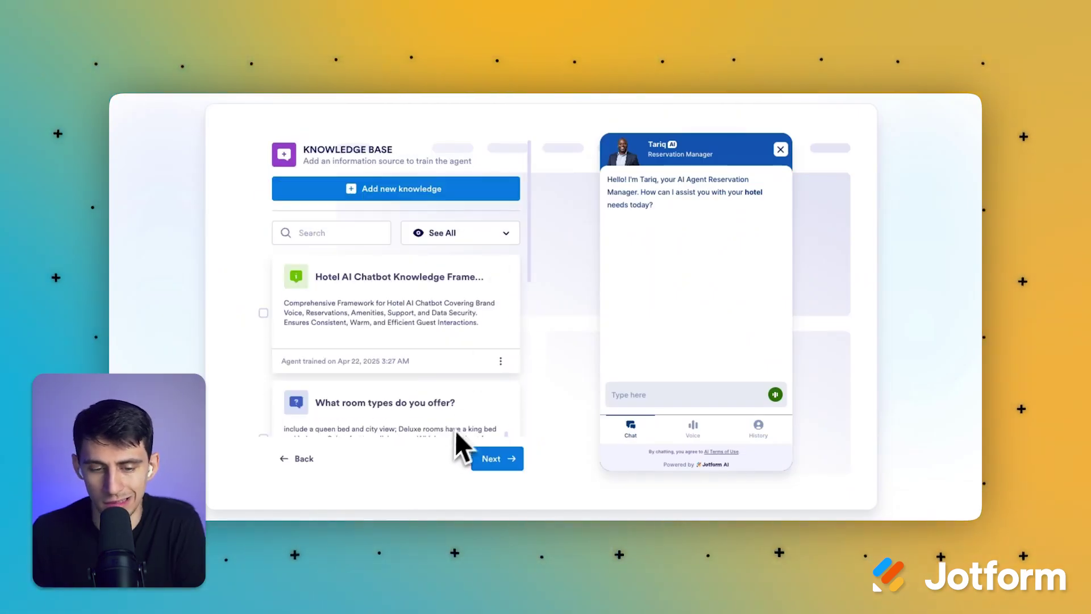
pyautogui.scroll(-15, 457, 397)
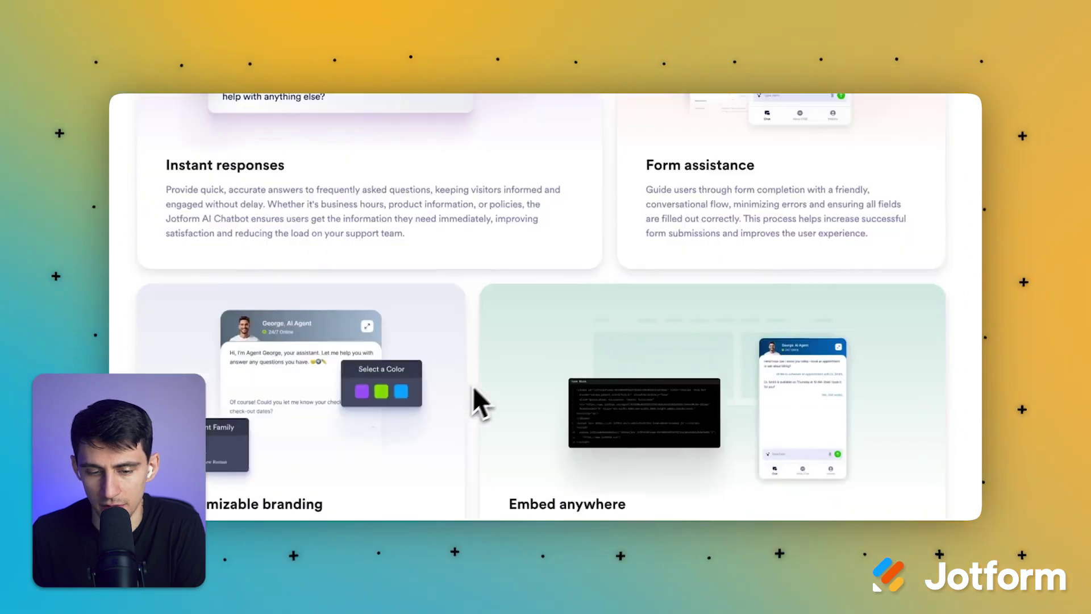
# Step: Publish the agent as a standalone direct link and open the Reservation Manager chat in a new tab
pyautogui.scroll(14, 483, 375)
pyautogui.click(511, 389)
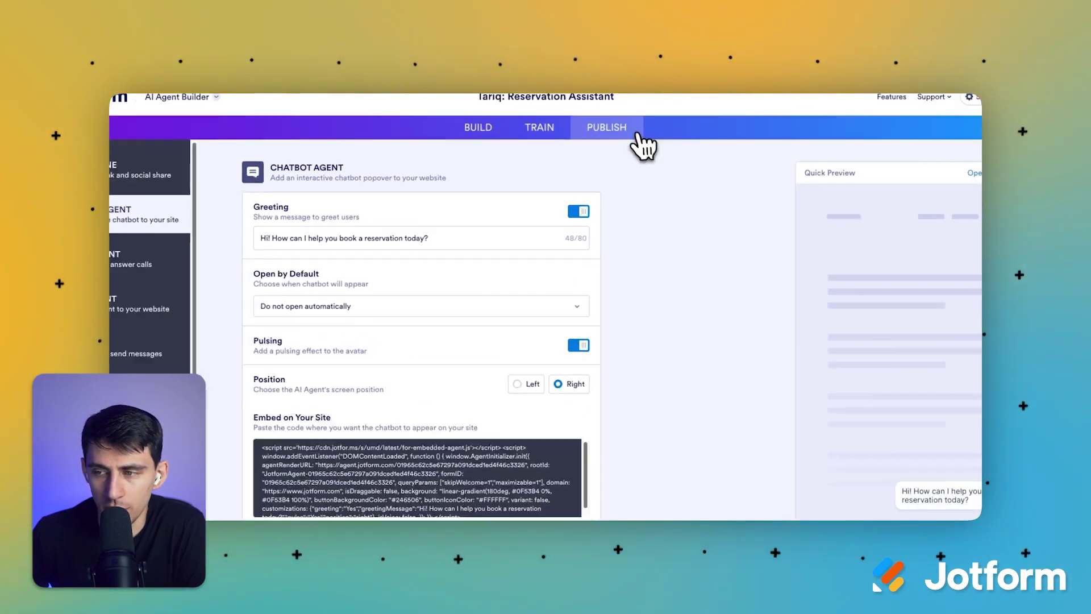
pyautogui.click(174, 146)
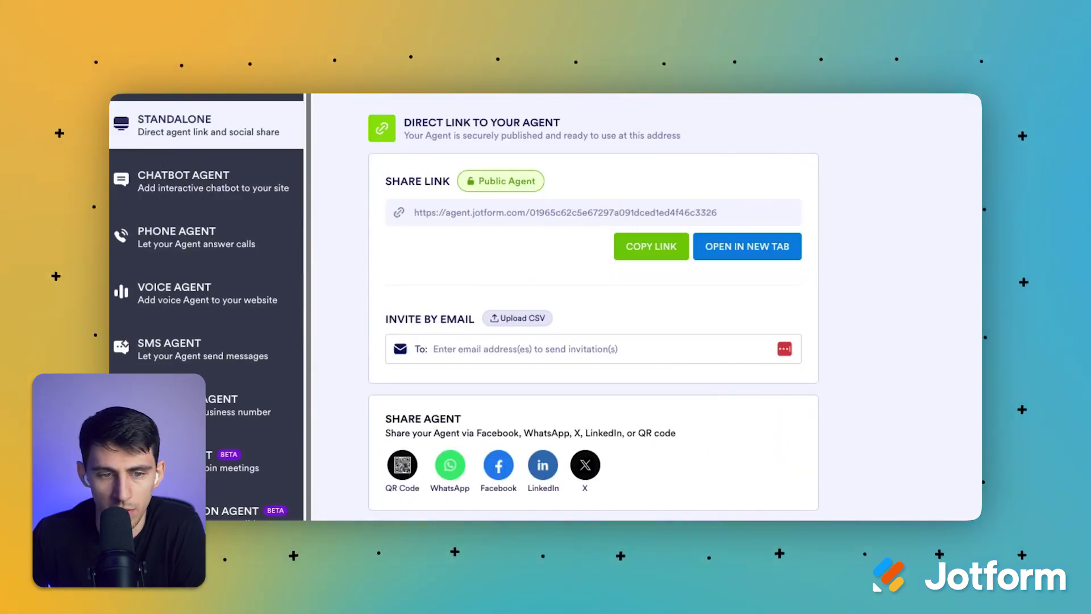
pyautogui.click(743, 253)
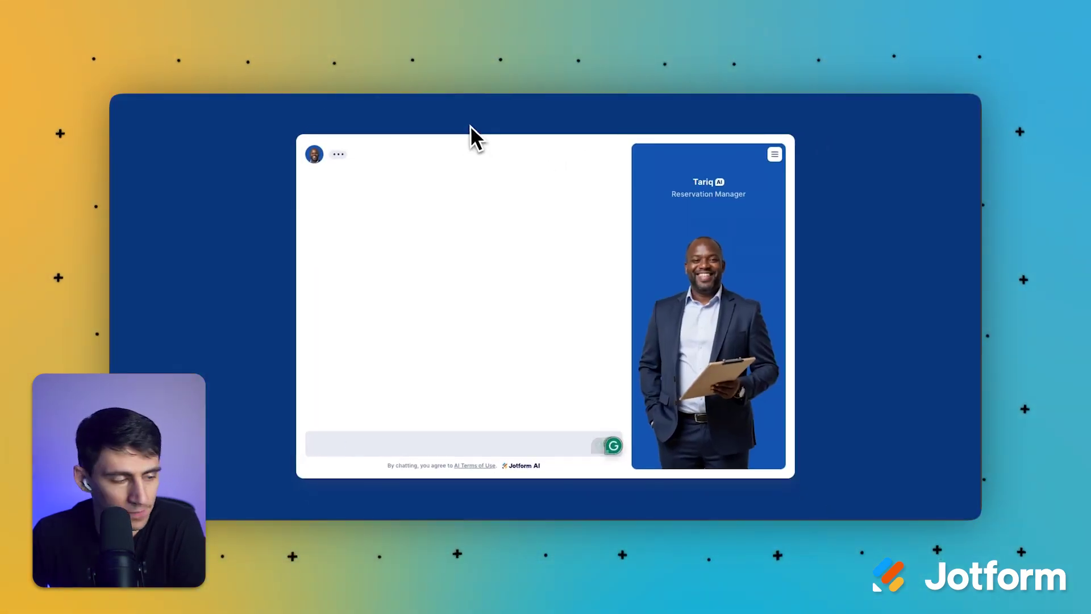
# Step: Ask the agent about room rates and availability for June 27th–30th
pyautogui.click(404, 183)
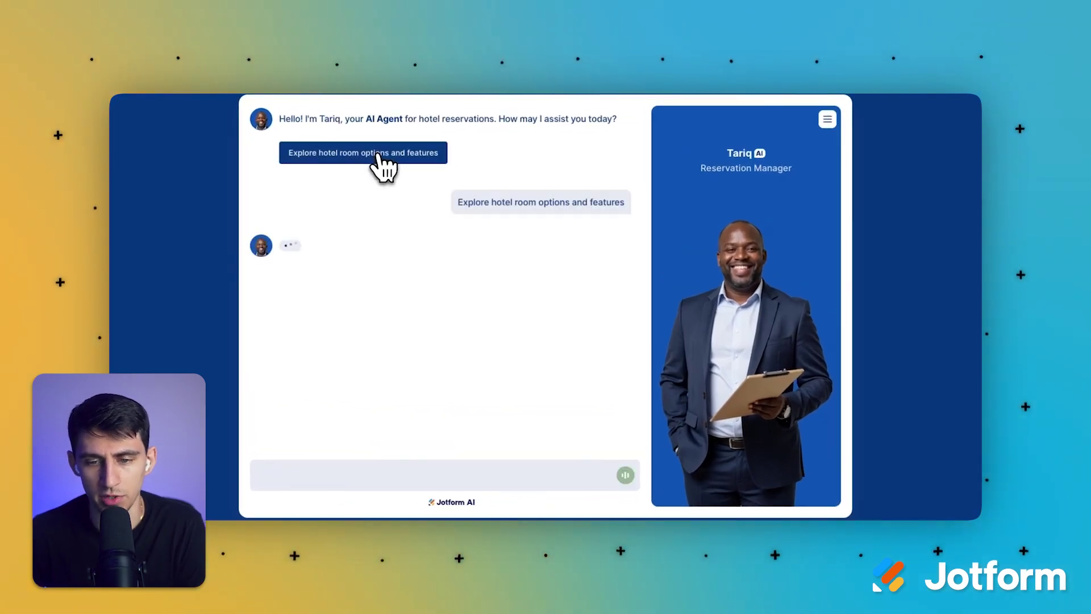
pyautogui.click(390, 475)
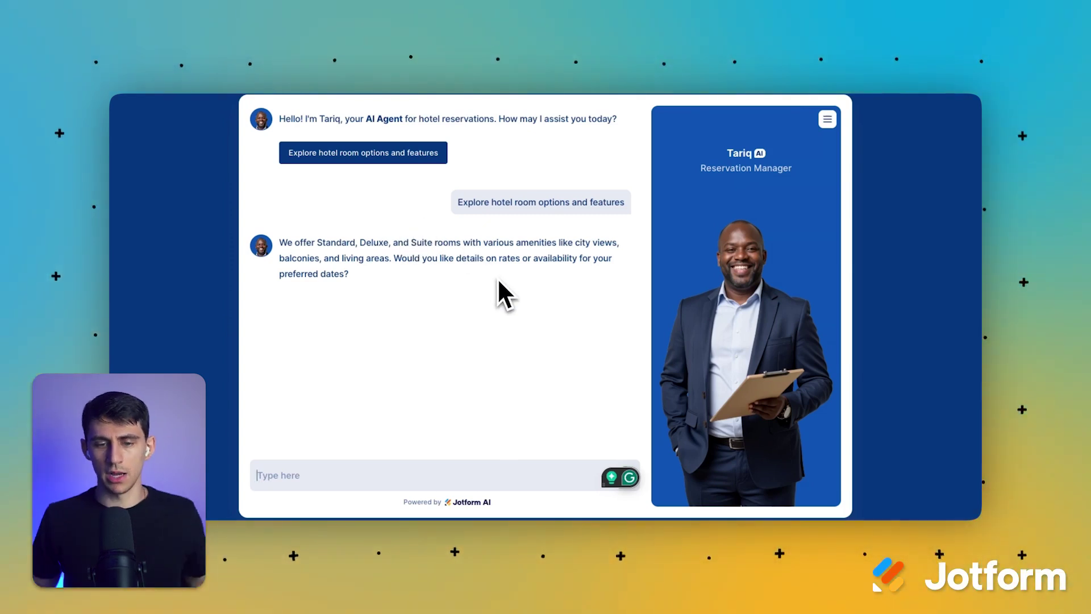
pyautogui.write('wha')
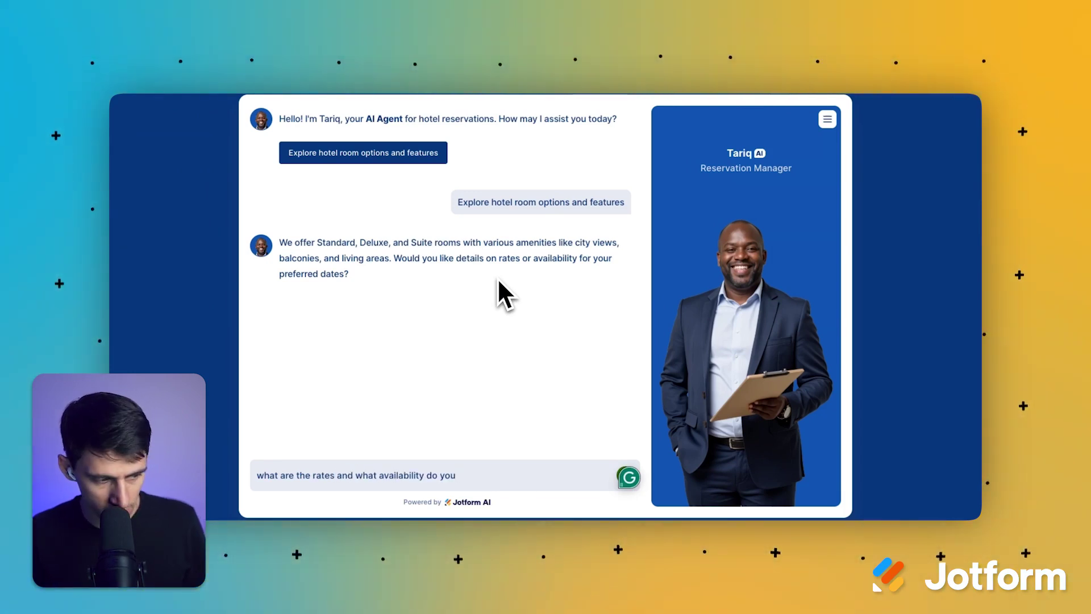
pyautogui.write(' have>')
pyautogui.press('Return')
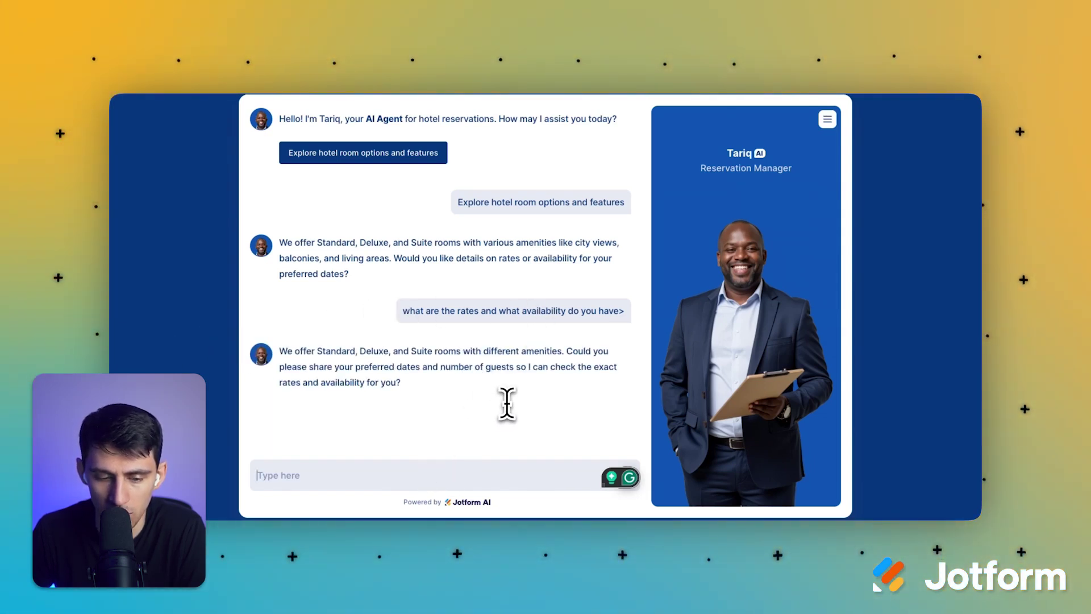
pyautogui.write('i w')
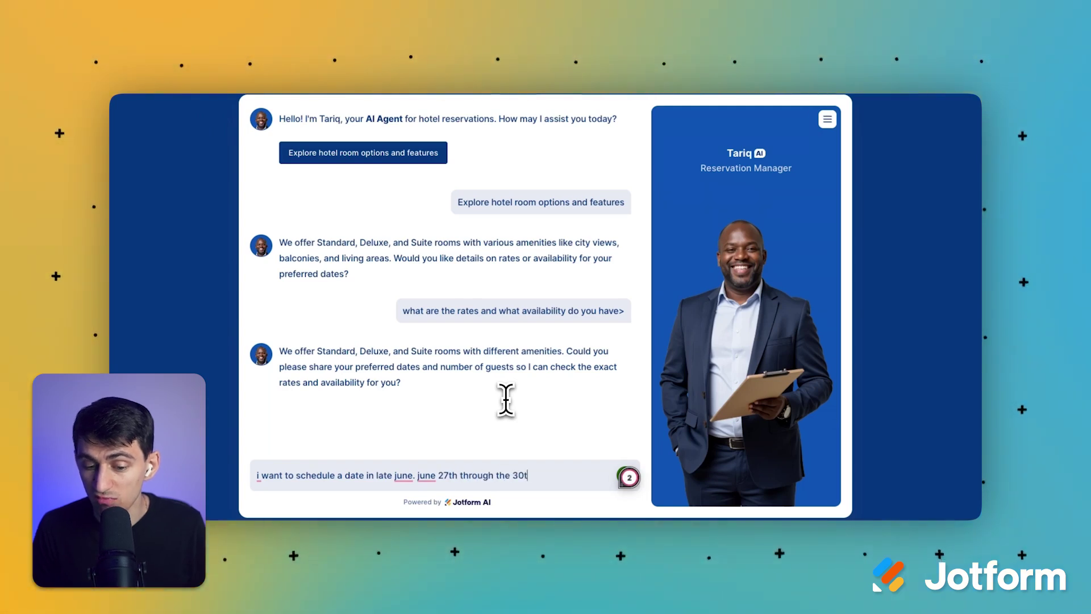
pyautogui.write('h?')
pyautogui.press('Return')
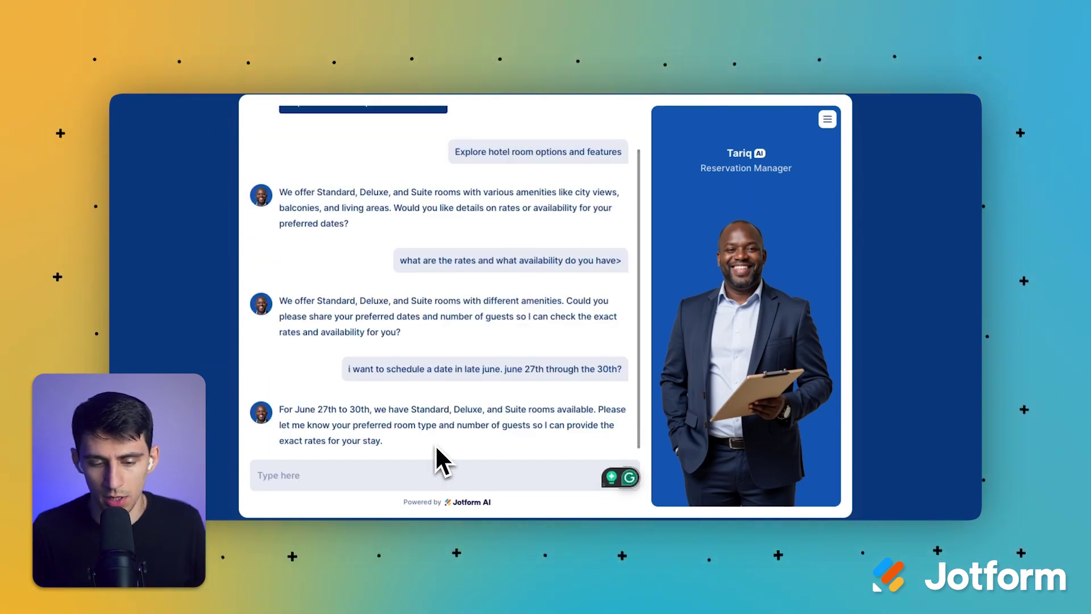
# Step: Choose a deluxe room, reply 'yes please book!', and review the agent's request for an email
pyautogui.write('deluxe')
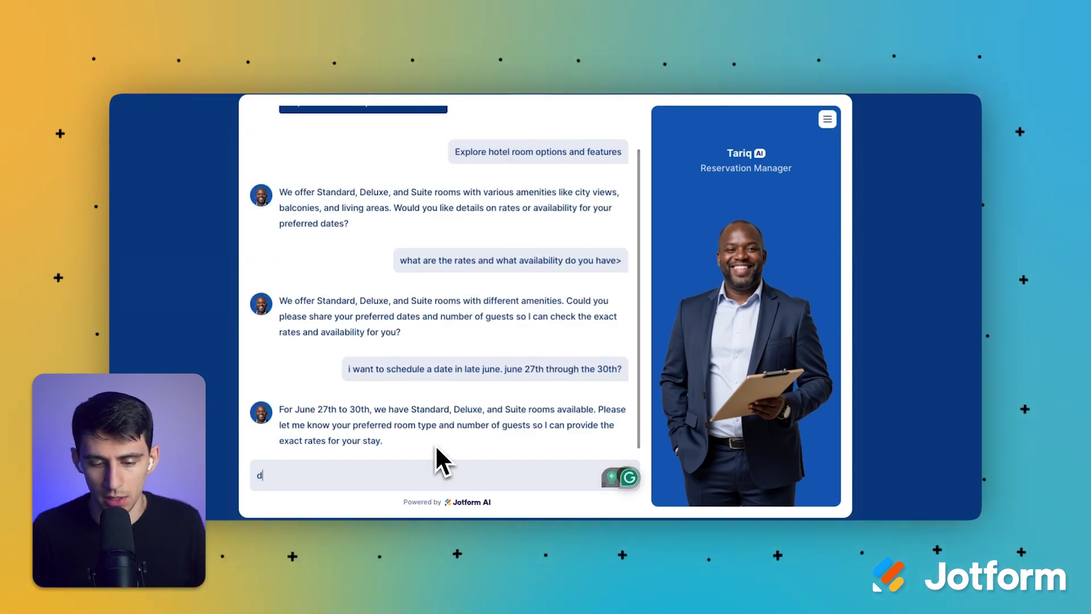
pyautogui.press('Return')
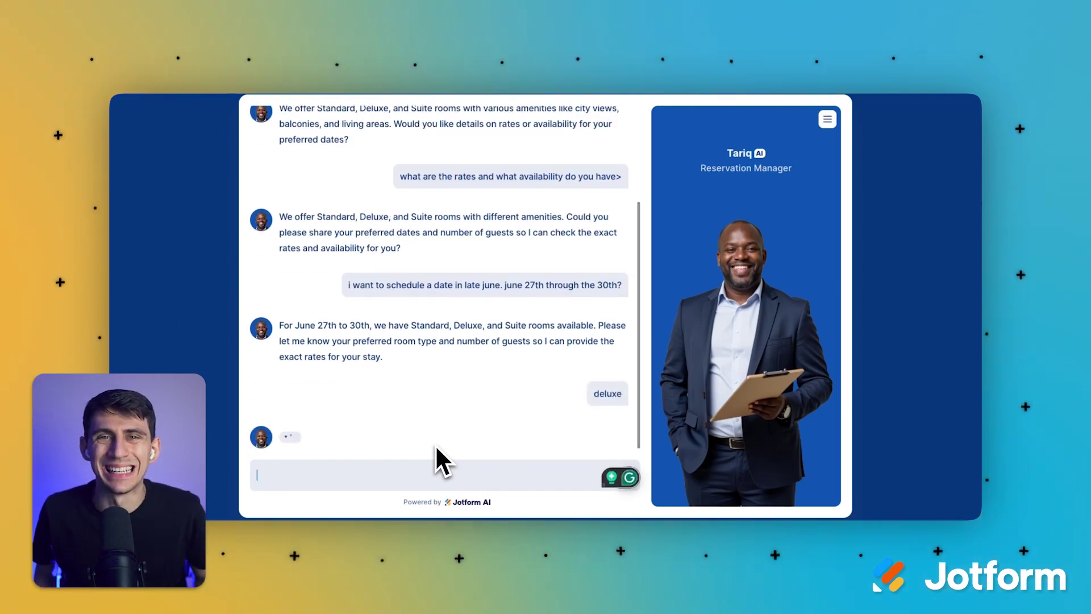
pyautogui.write('yes please book!')
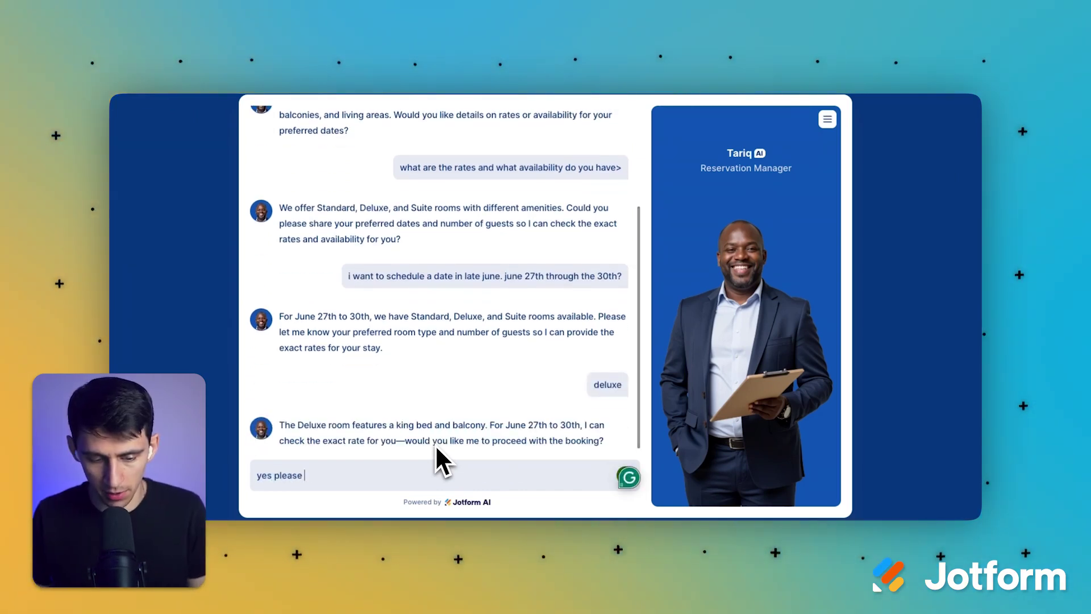
pyautogui.press('Return')
pyautogui.tripleClick(323, 423)
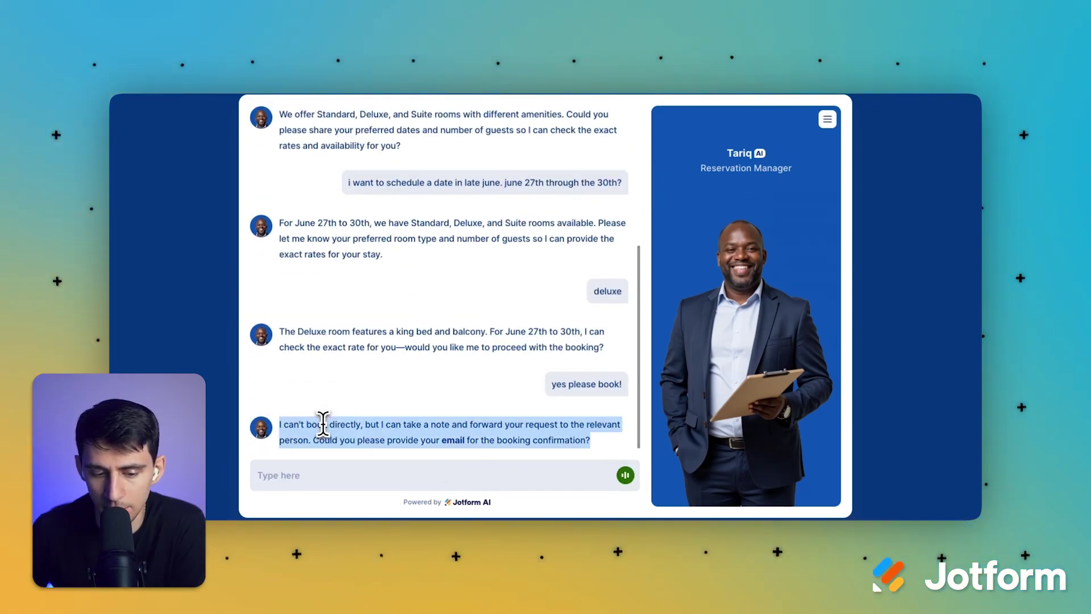
pyautogui.click(449, 430)
pyautogui.click(479, 471)
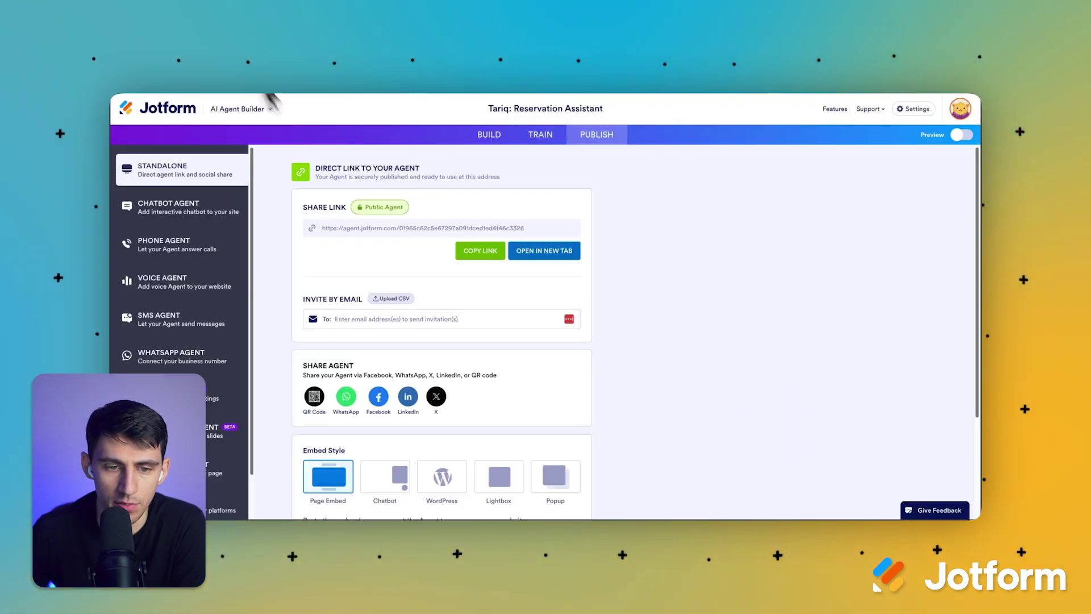
# Step: Under Train > Forms, add the Hotel Accommodation Form to Tariq's reservation agent
pyautogui.scroll(-2, 474, 296)
pyautogui.scroll(-1, 216, 407)
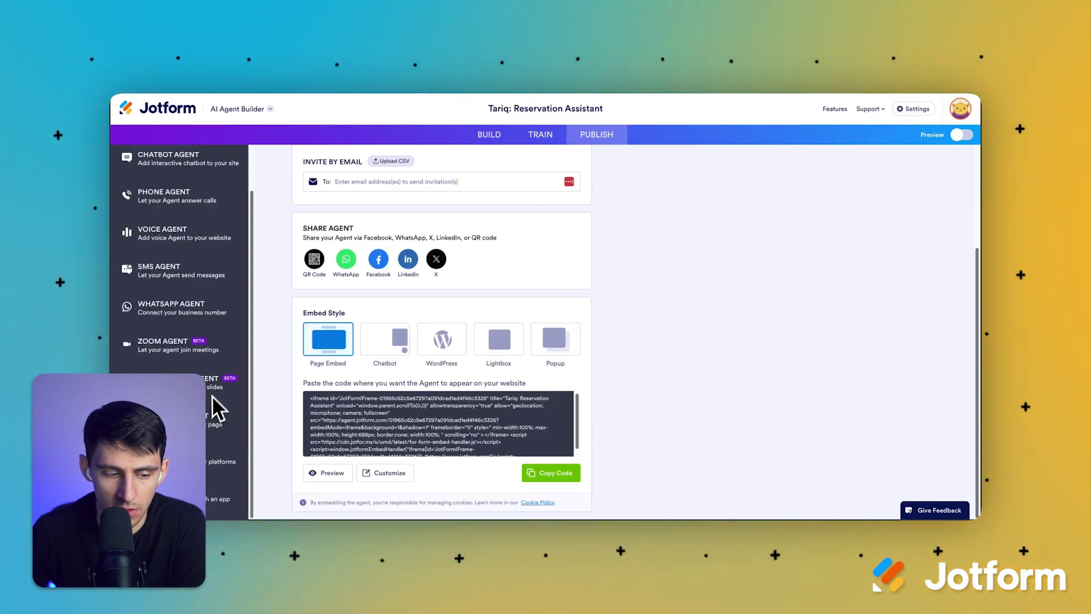
pyautogui.scroll(3, 365, 386)
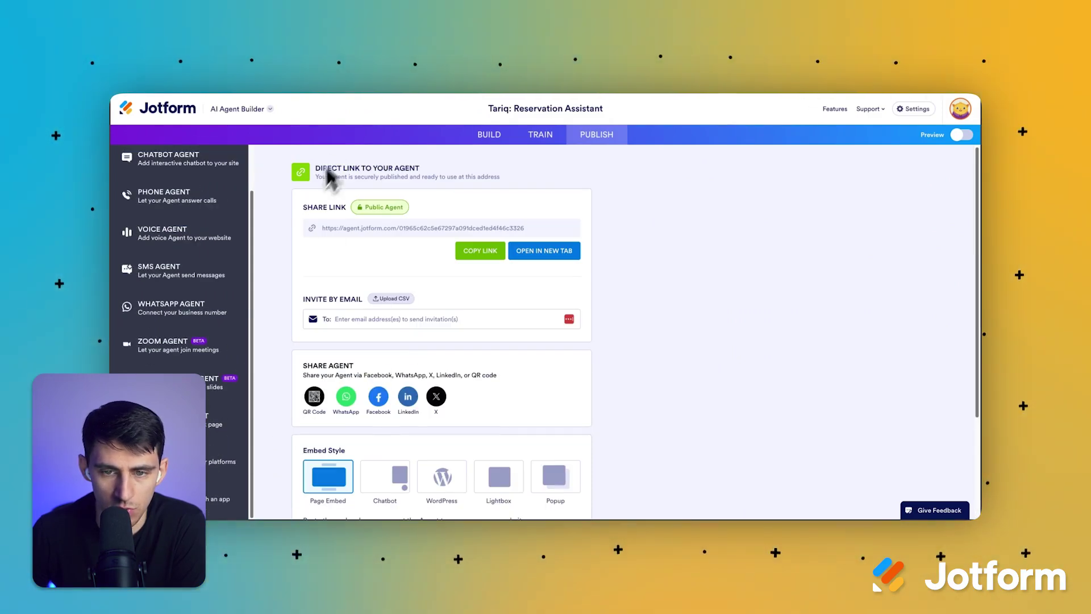
pyautogui.click(534, 139)
pyautogui.click(184, 321)
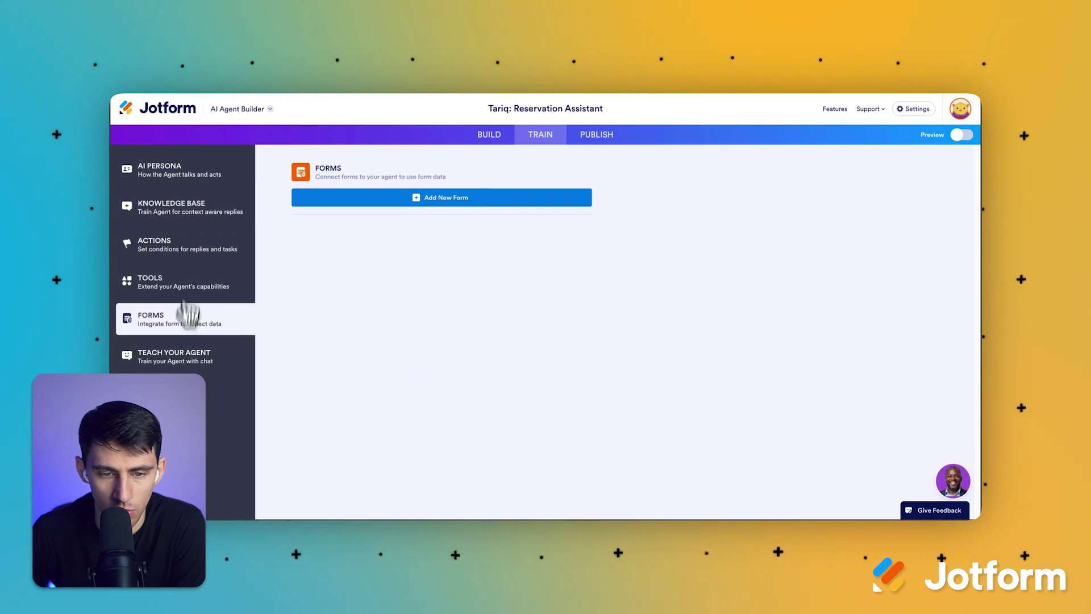
pyautogui.click(458, 199)
pyautogui.click(462, 228)
pyautogui.scroll(-10, 470, 288)
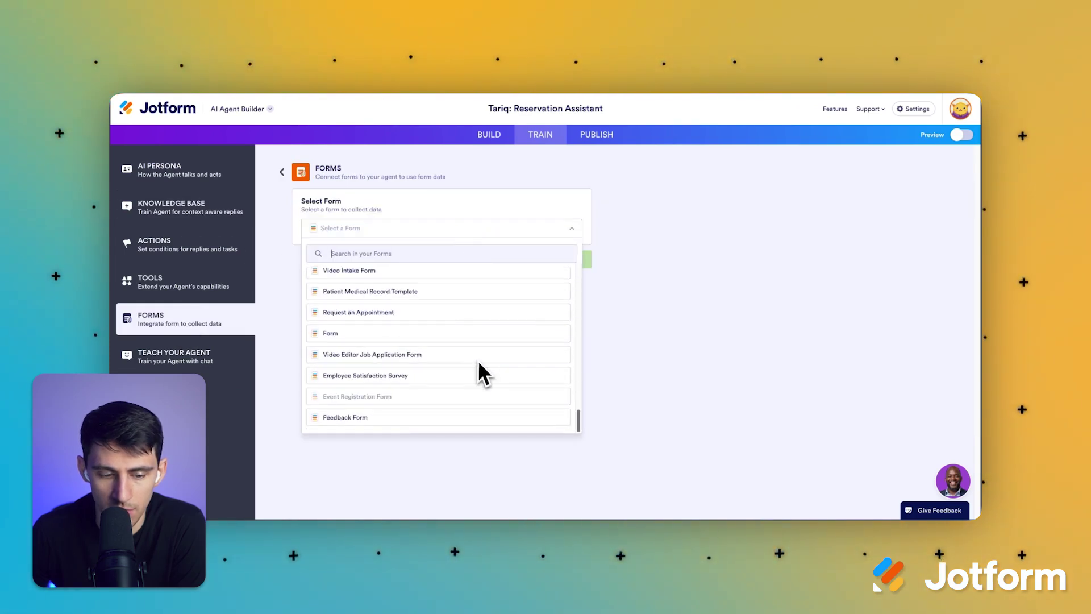
pyautogui.click(424, 291)
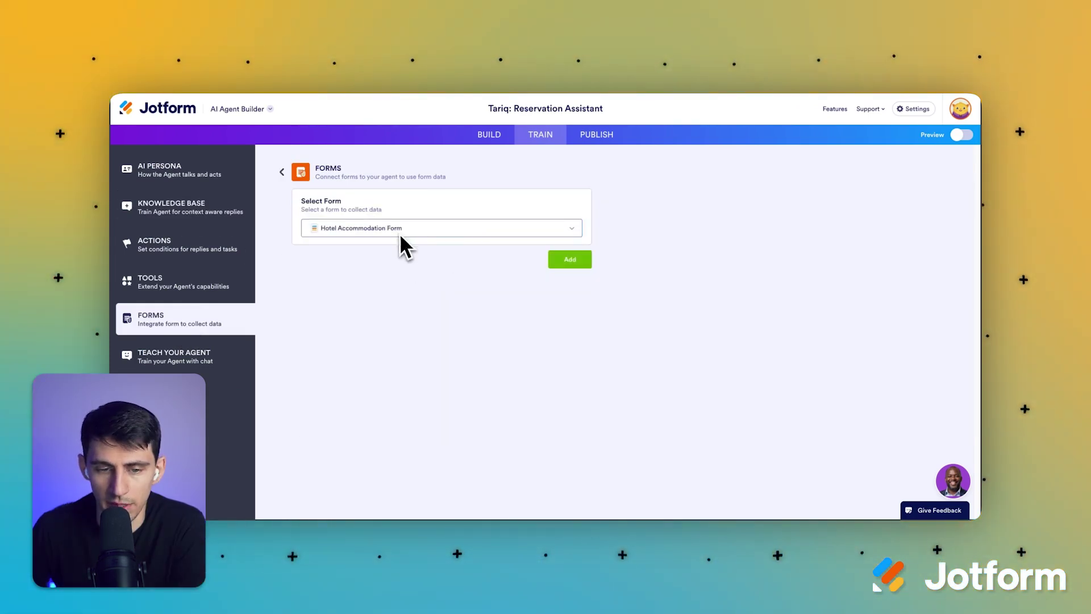
pyautogui.click(575, 262)
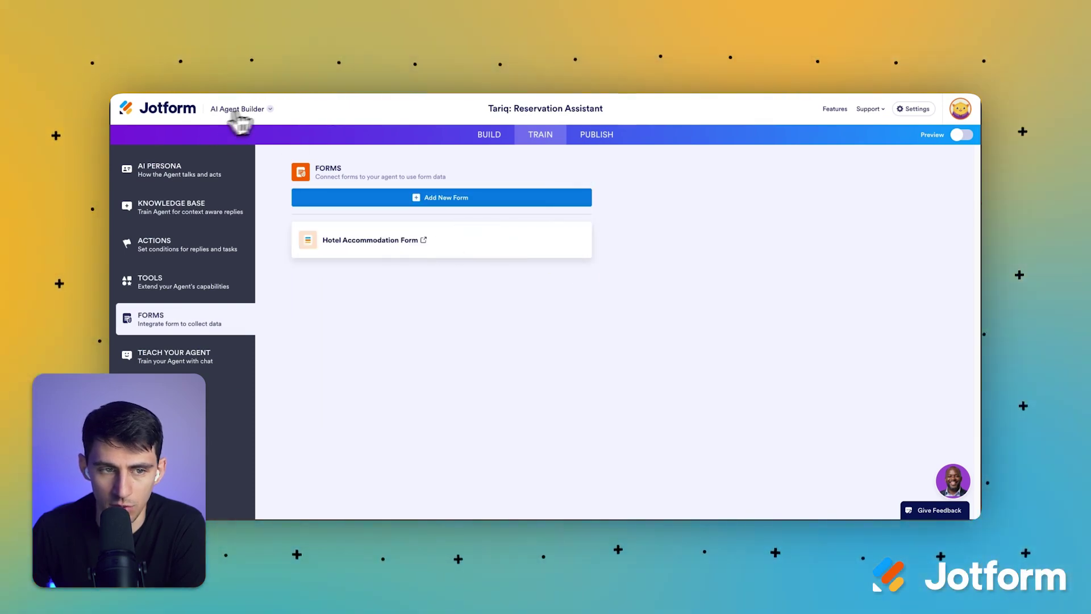
# Step: Return to My Workspace via the product switcher and locate the Tariq: Reservation Assistant entry
pyautogui.click(272, 108)
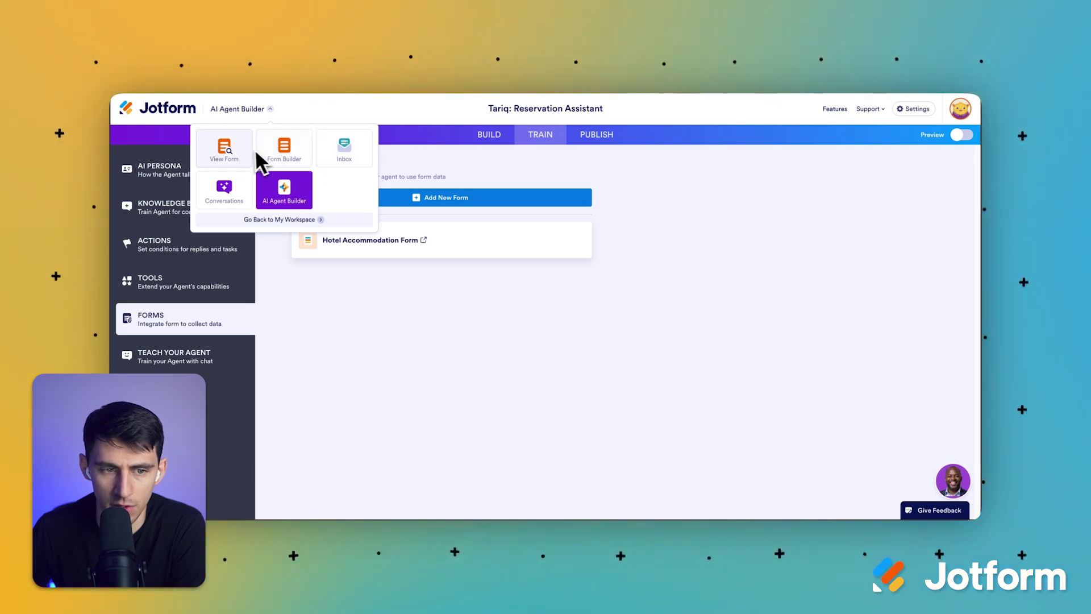
pyautogui.click(279, 219)
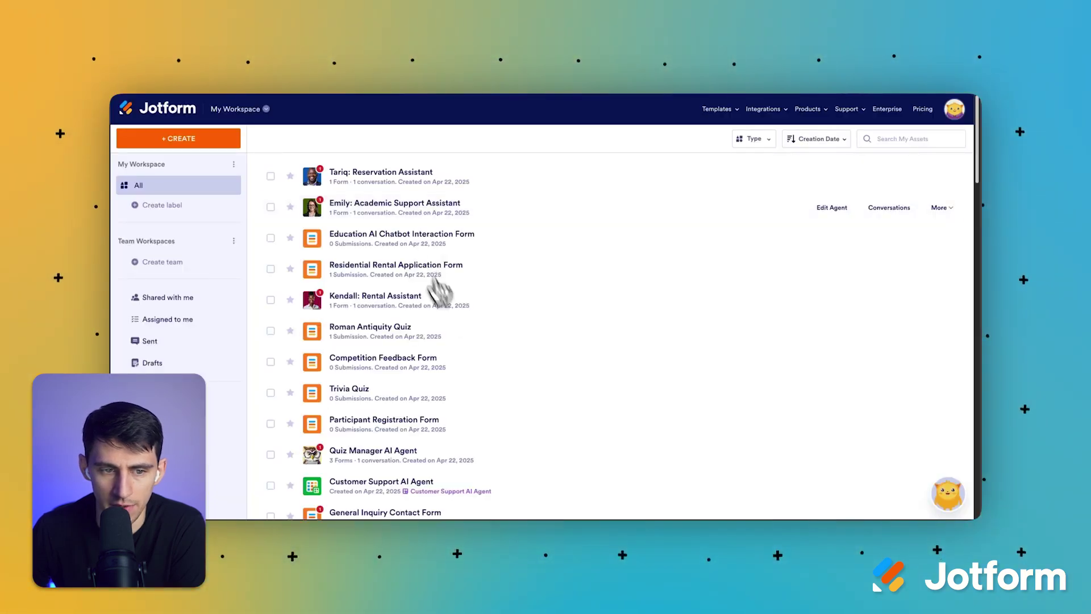
pyautogui.click(384, 179)
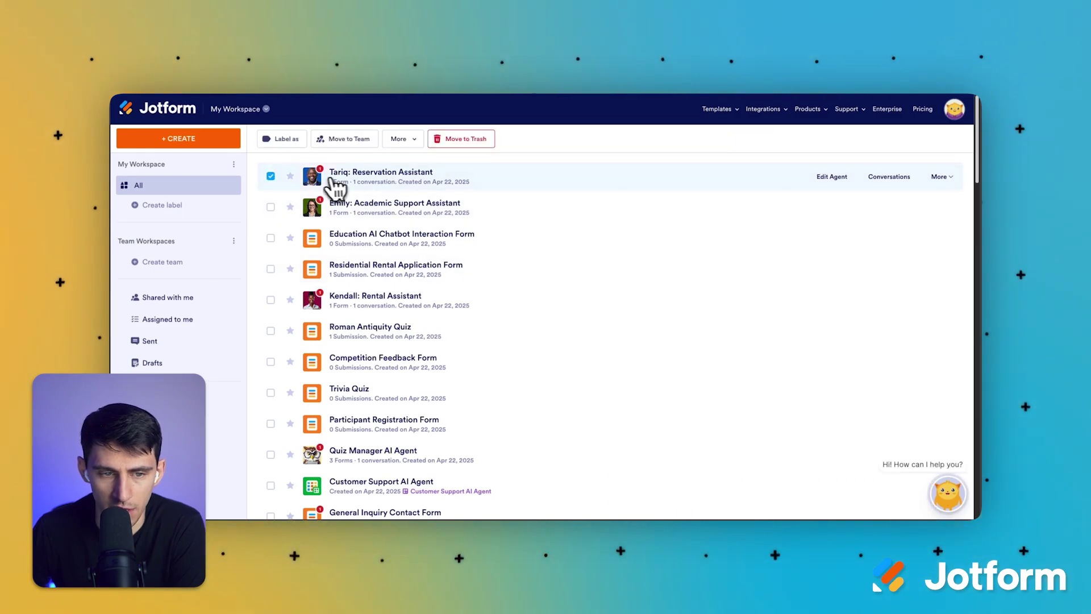
pyautogui.click(341, 190)
pyautogui.click(359, 189)
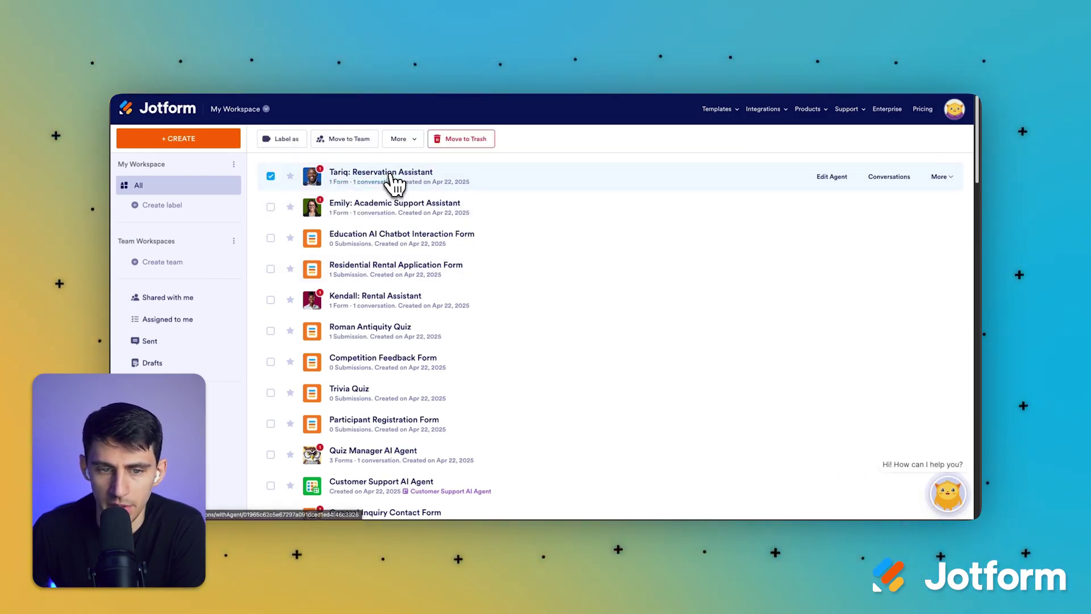
pyautogui.click(399, 180)
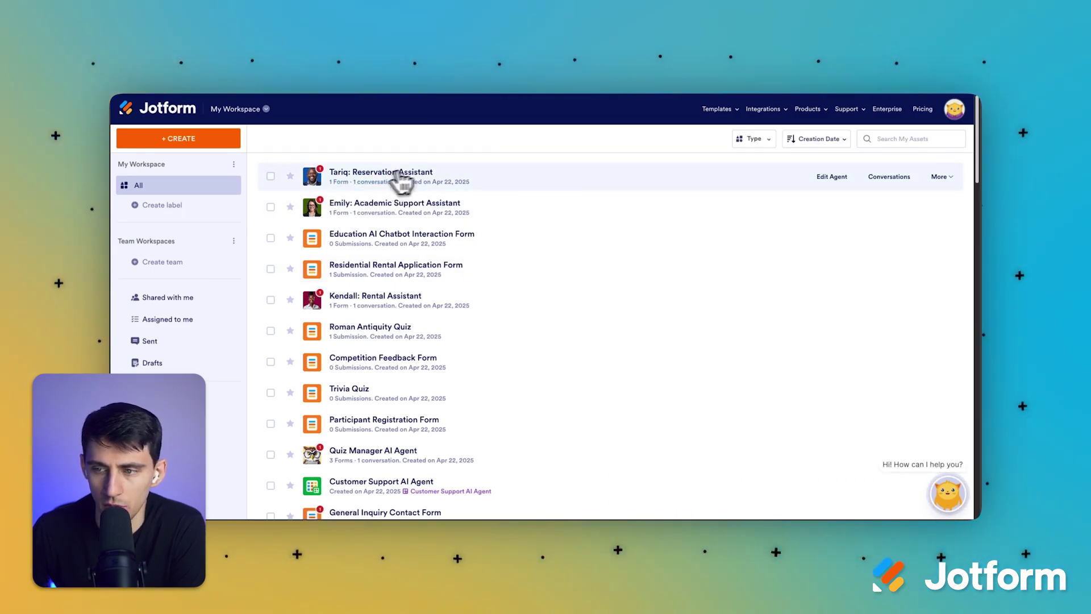
# Step: Read Tariq's deluxe-room test conversation, then go back to the workspace asset list
pyautogui.click(892, 181)
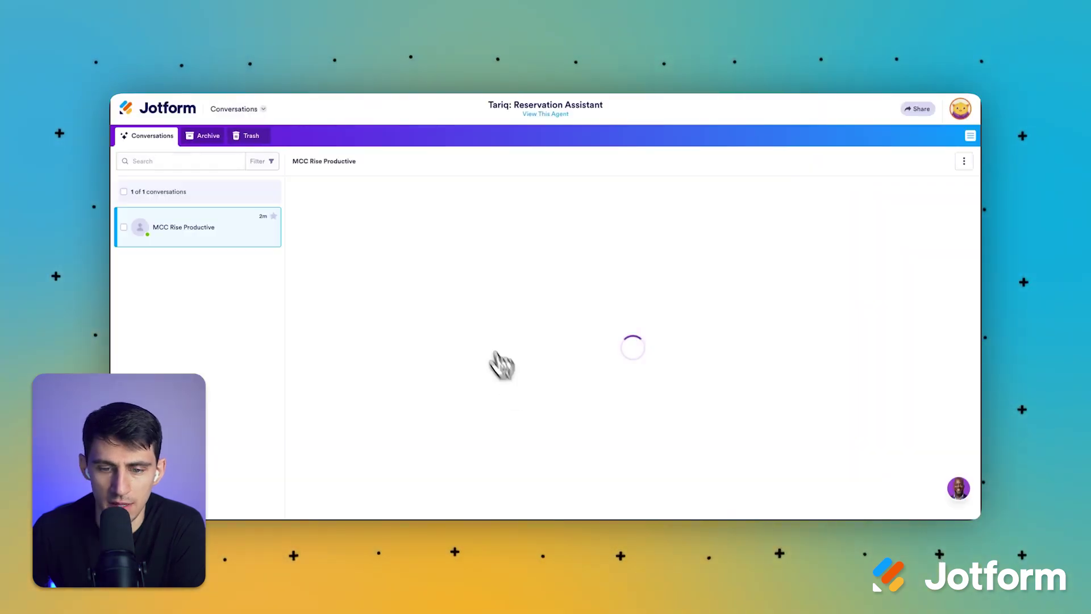
pyautogui.scroll(-3, 574, 307)
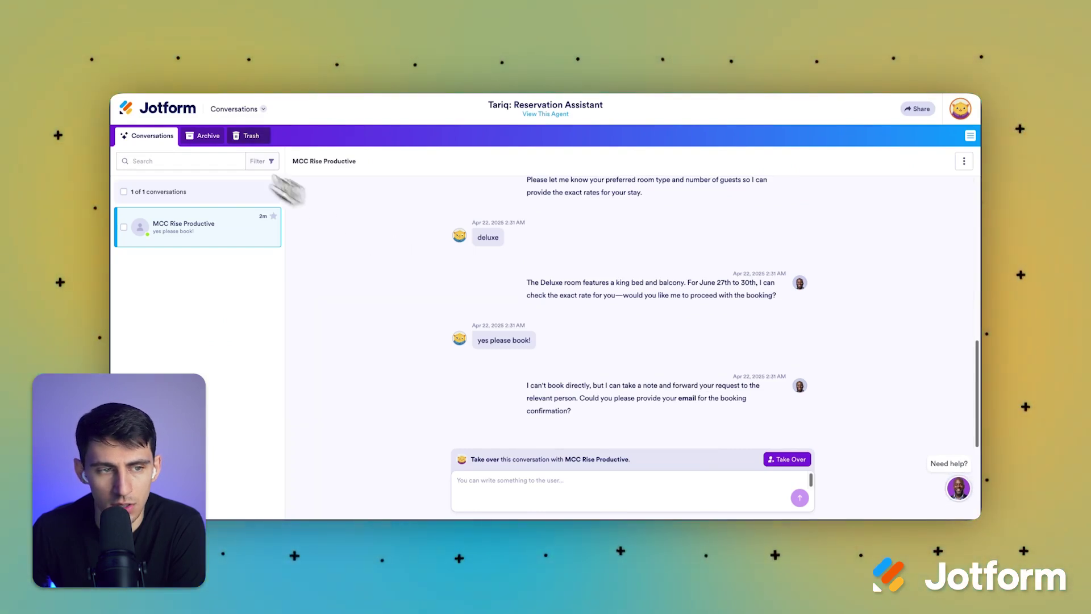
pyautogui.click(199, 116)
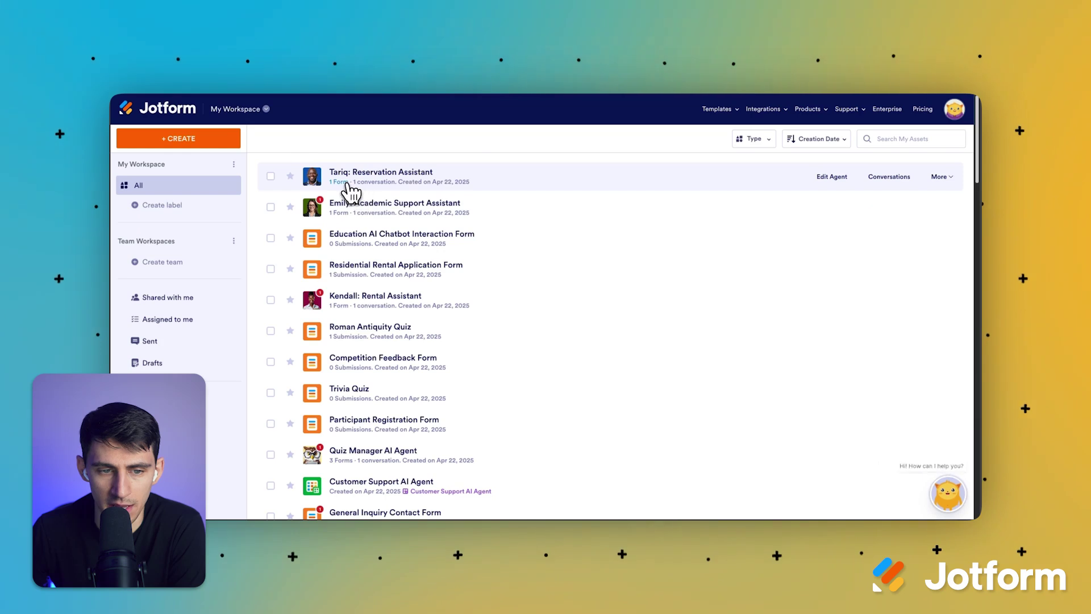
# Step: Open the Residential Rental Application Form's submissions table with its single Apr 22, 2025 entry
pyautogui.click(347, 187)
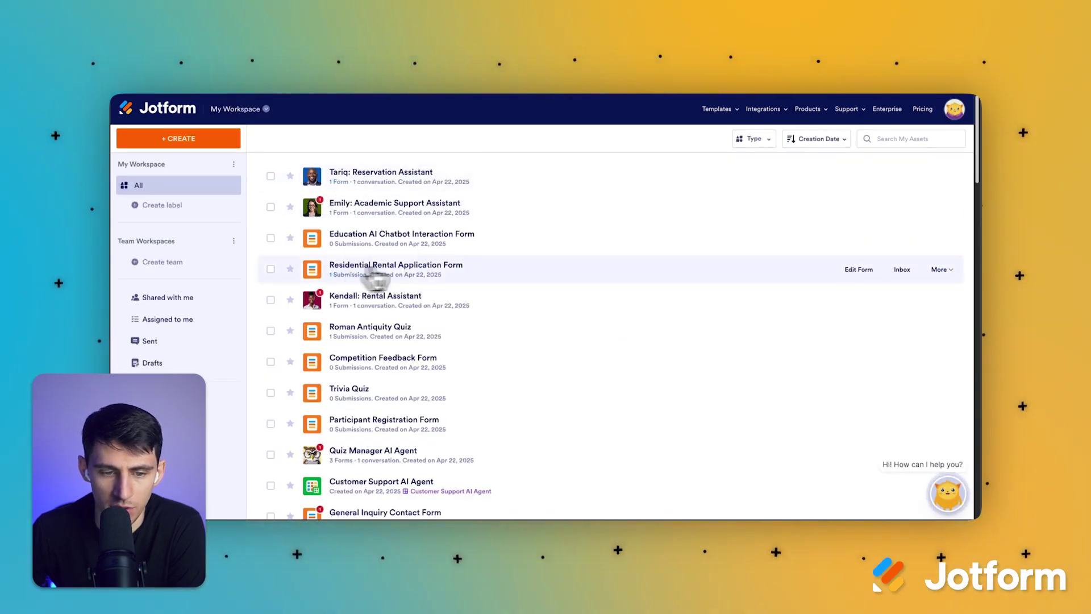
pyautogui.click(375, 277)
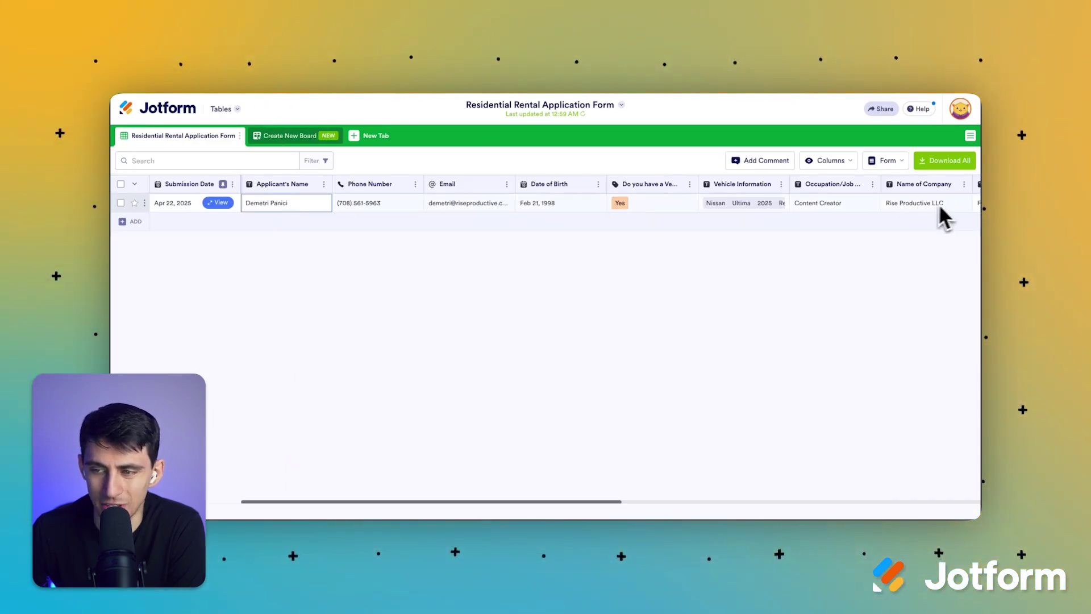
pyautogui.hscroll(4, 938, 209)
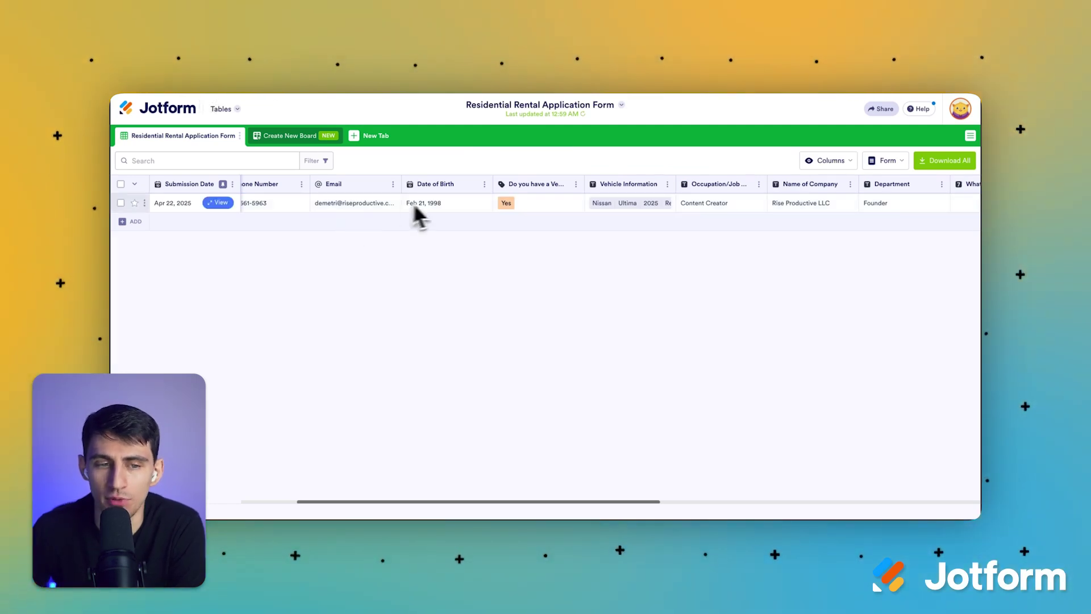
pyautogui.hotkey('alt', 'Left')
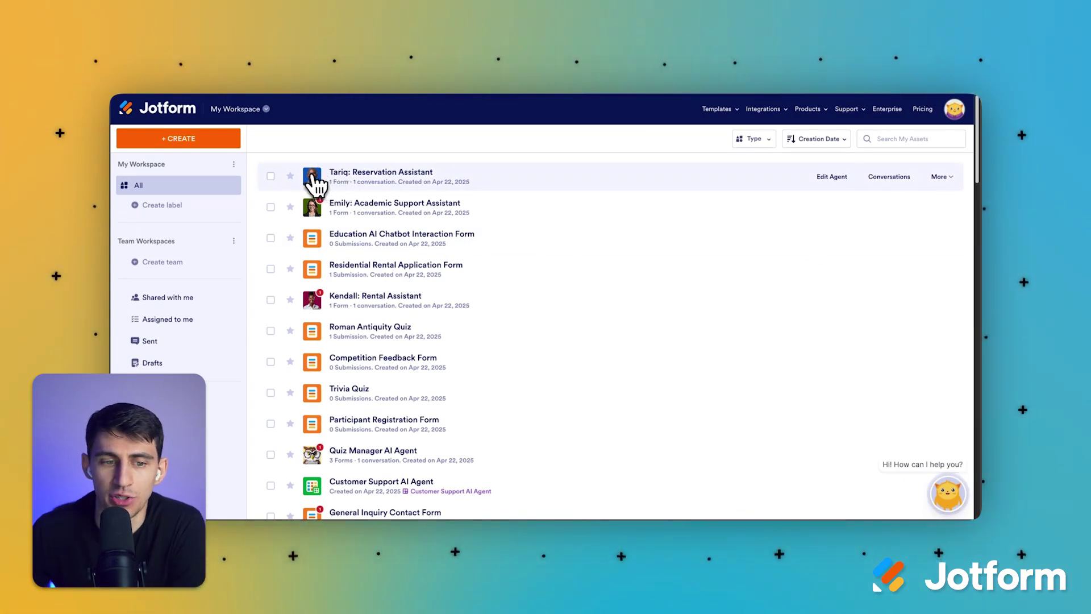
pyautogui.click(359, 270)
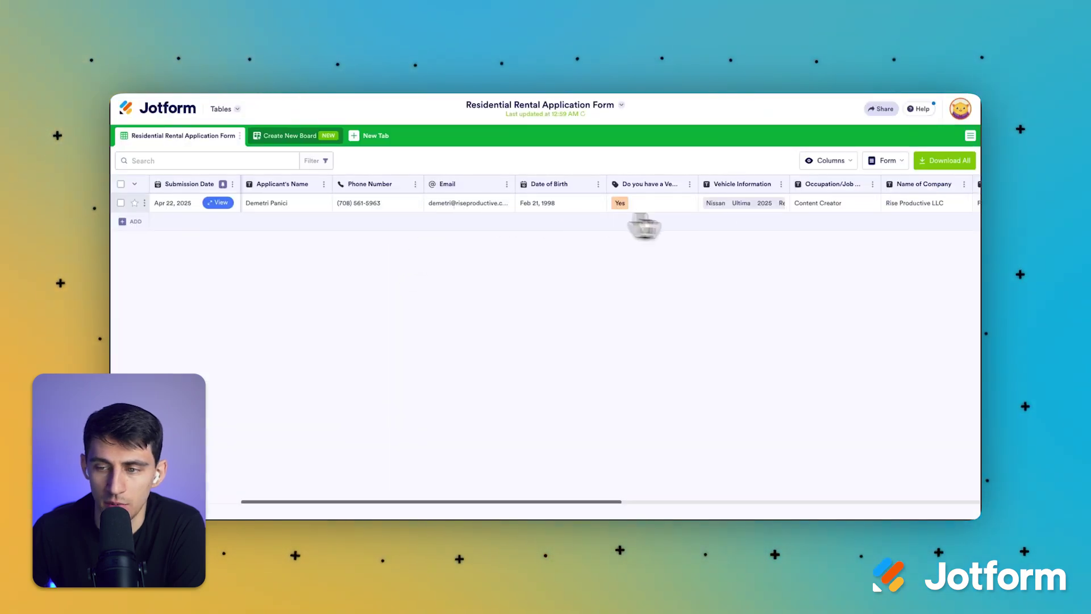